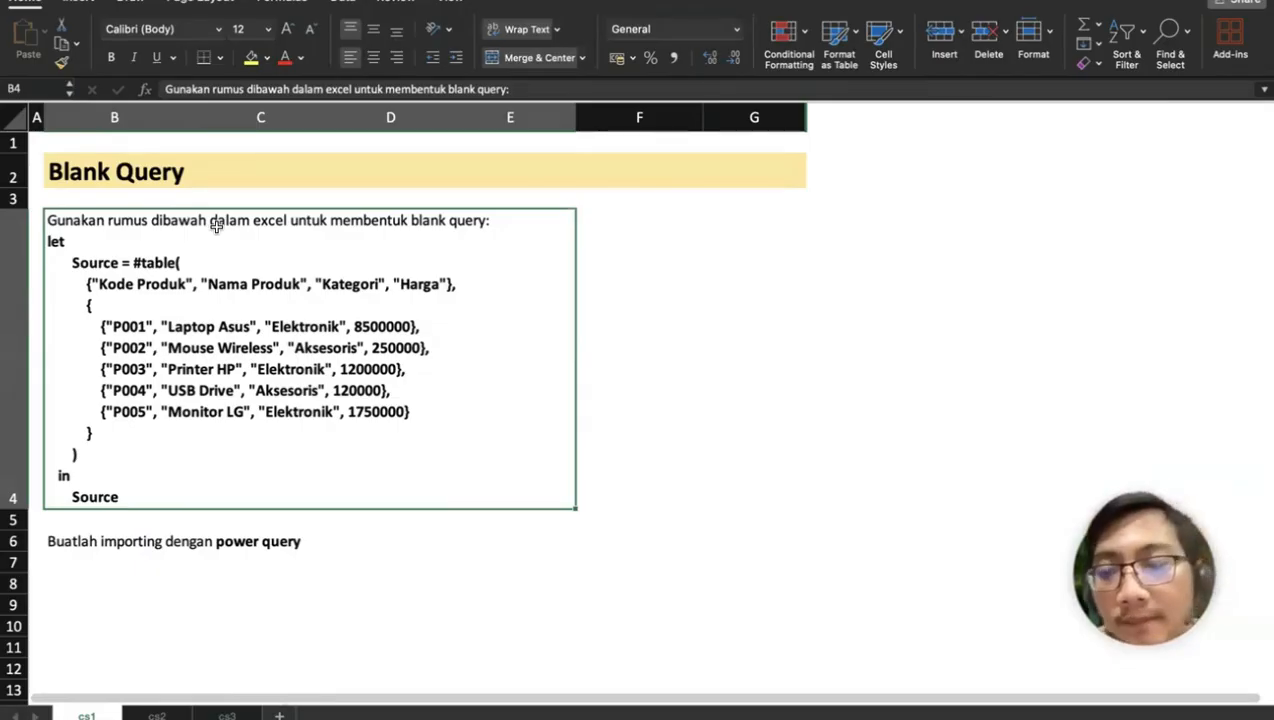
- Copy the Power Query code in cell B4, from let through the final Source, without the instruction line above it
{"action": "double_click", "coordinate": [134, 262]}
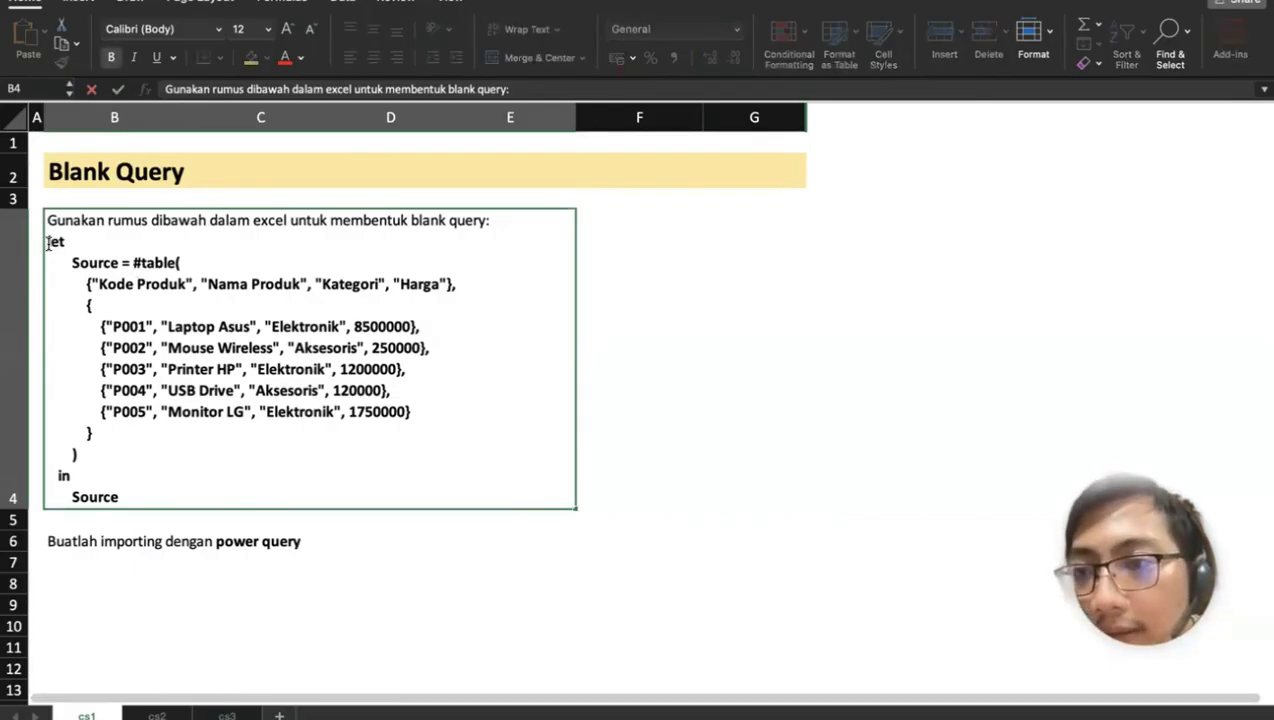
{"action": "left_click_drag", "start_coordinate": [47, 242], "coordinate": [188, 493]}
{"action": "key", "text": "ctrl+c"}
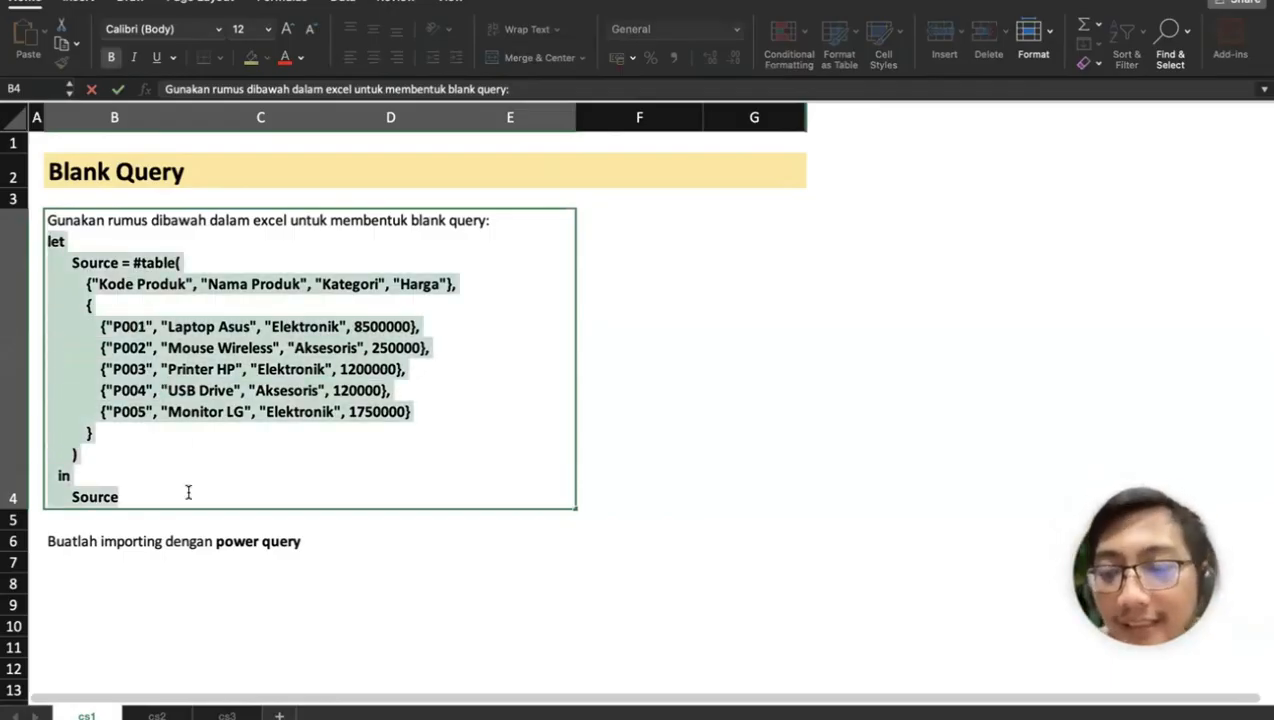
{"action": "left_click", "coordinate": [185, 583]}
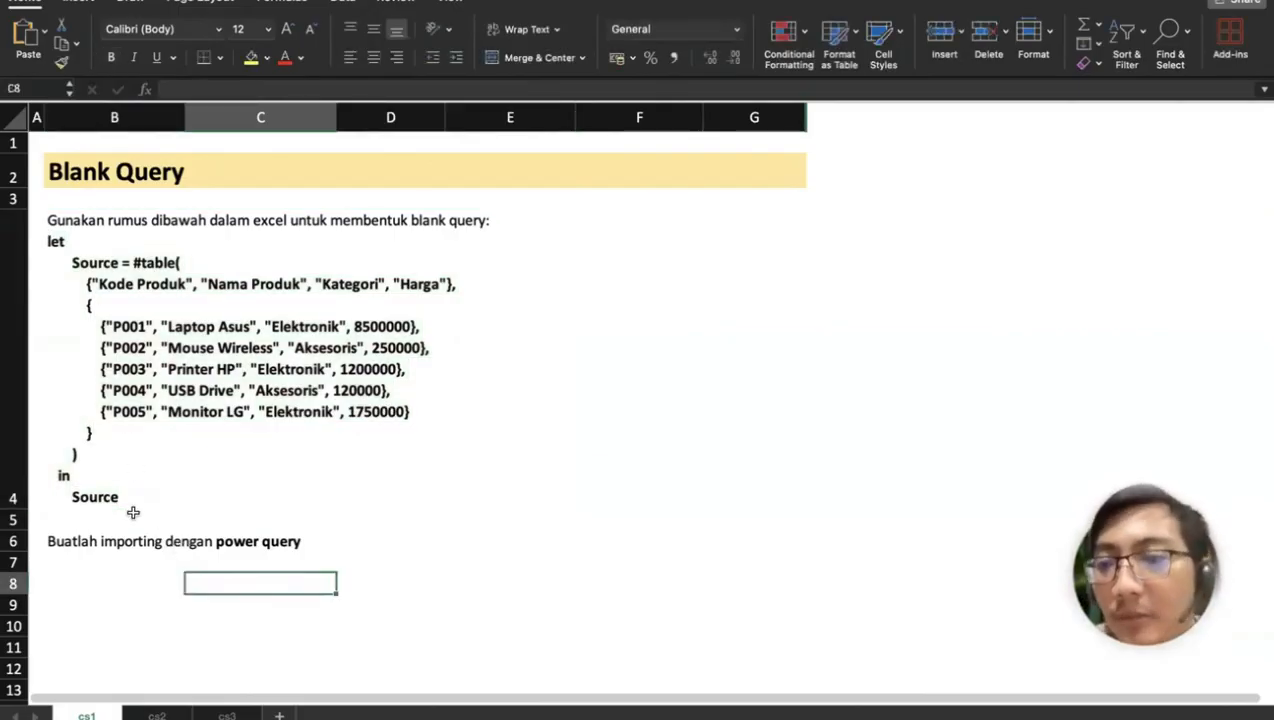
- Launch the Power Query Editor from the workbook
{"action": "left_click", "coordinate": [74, 542]}
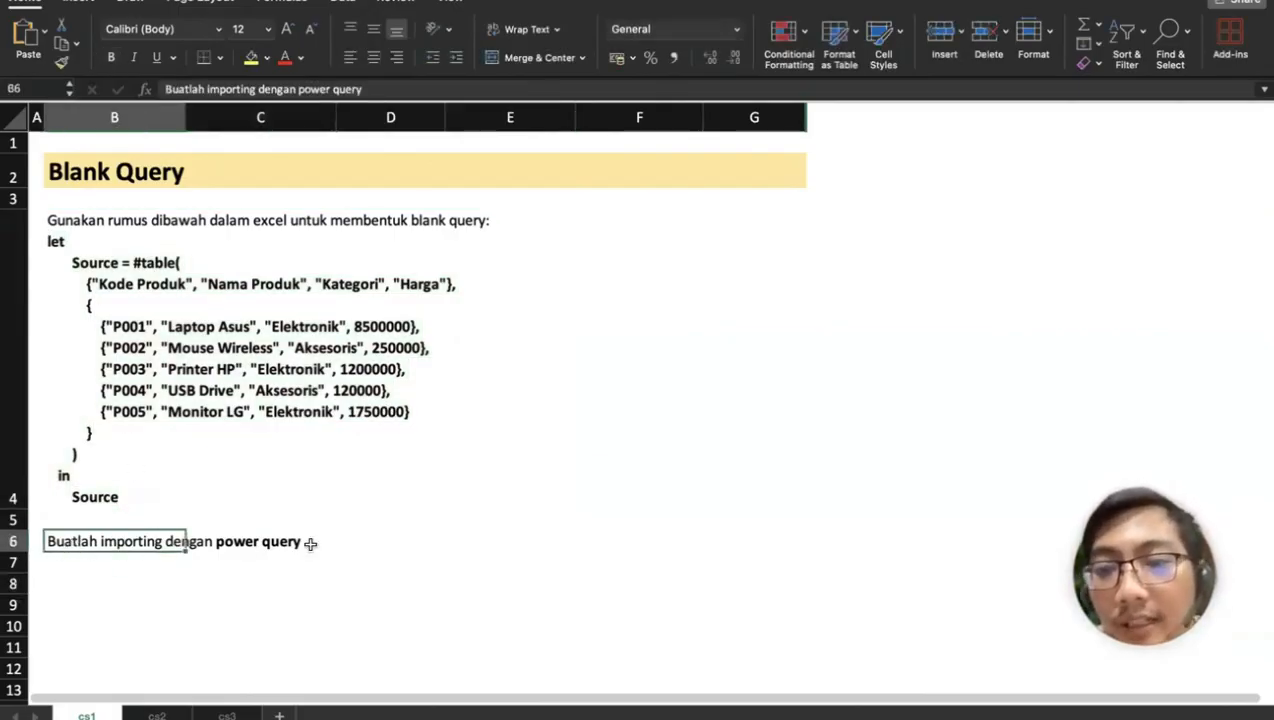
{"action": "left_click", "coordinate": [341, 3]}
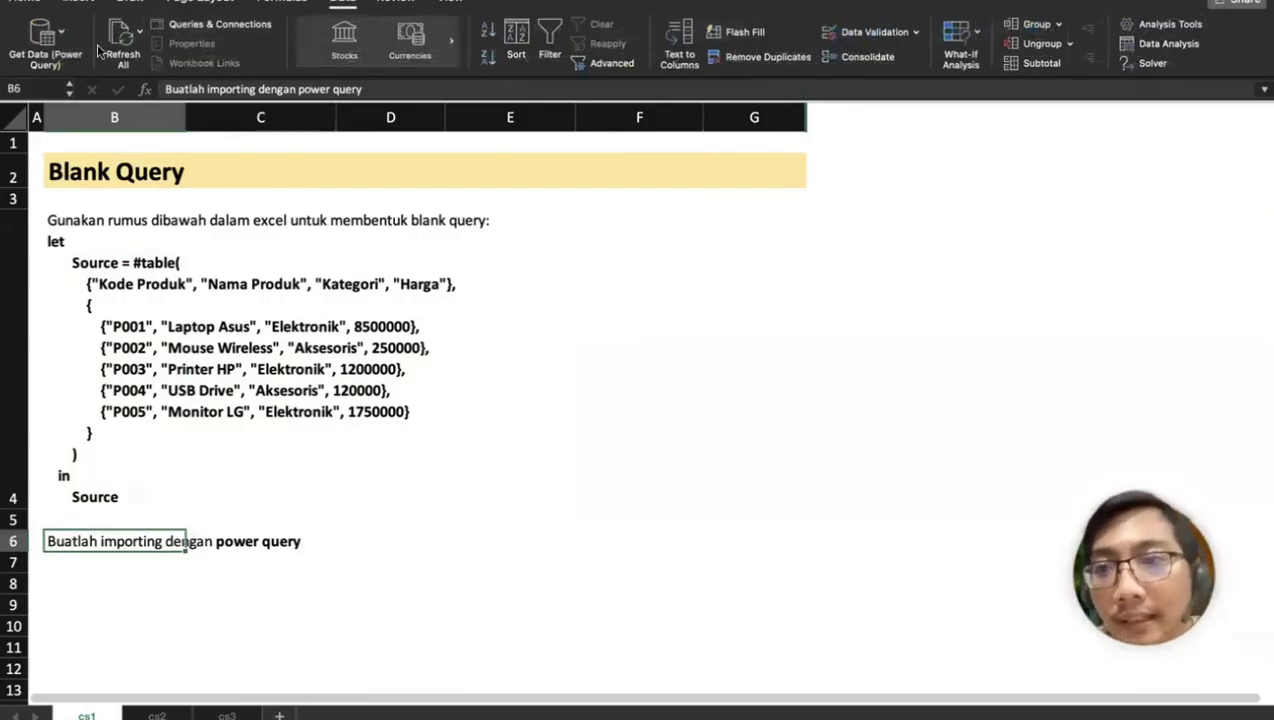
{"action": "left_click", "coordinate": [64, 38]}
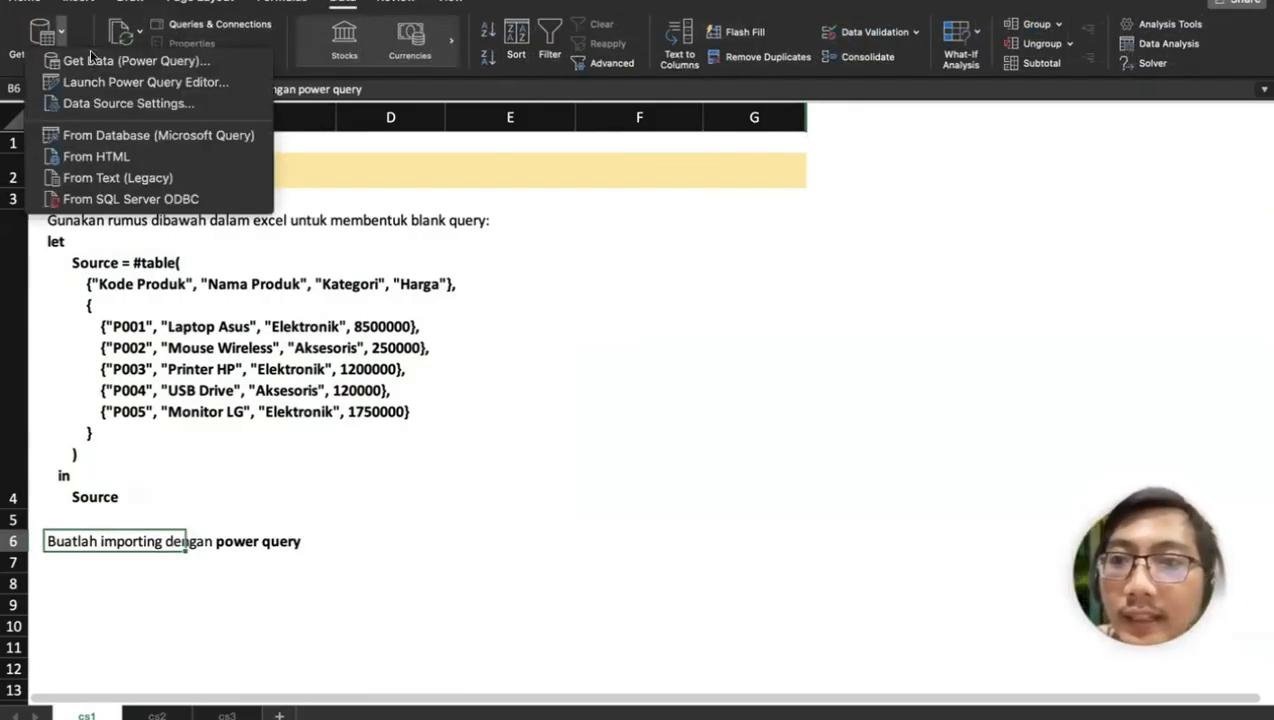
{"action": "left_click", "coordinate": [130, 86]}
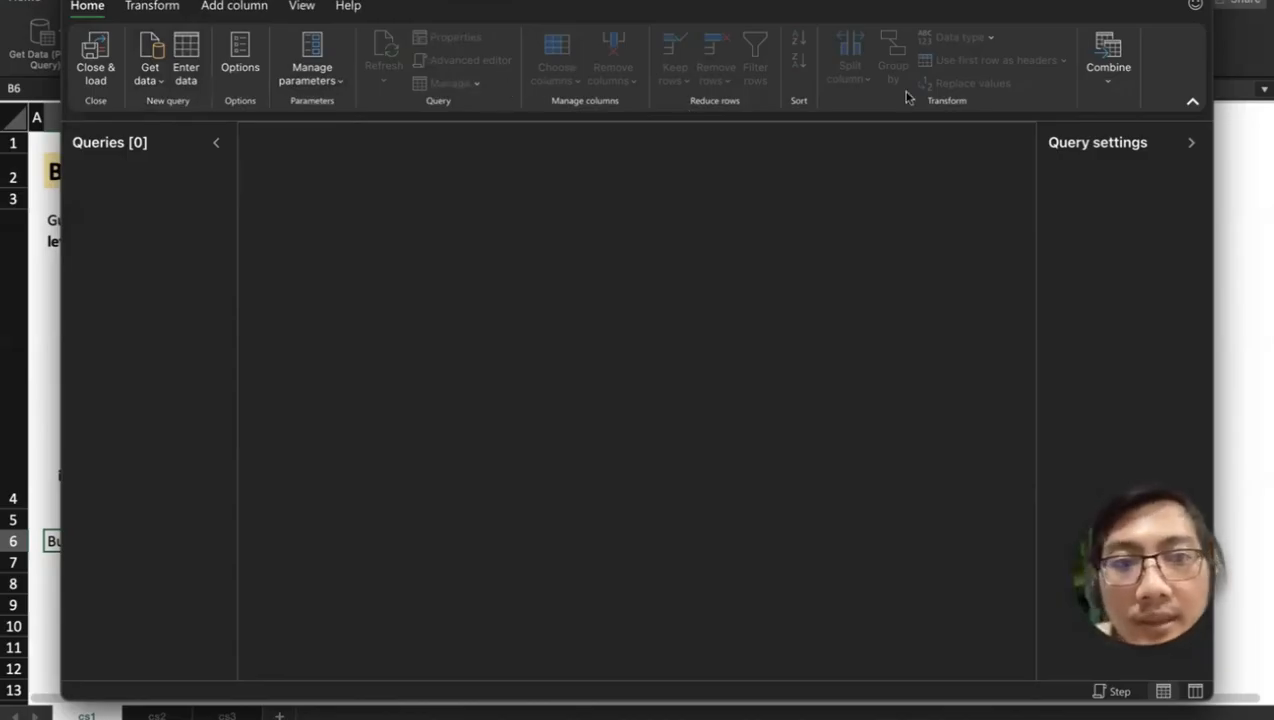
- Create a blank query, replacing its default code with the copied #table product code
{"action": "left_click", "coordinate": [149, 76]}
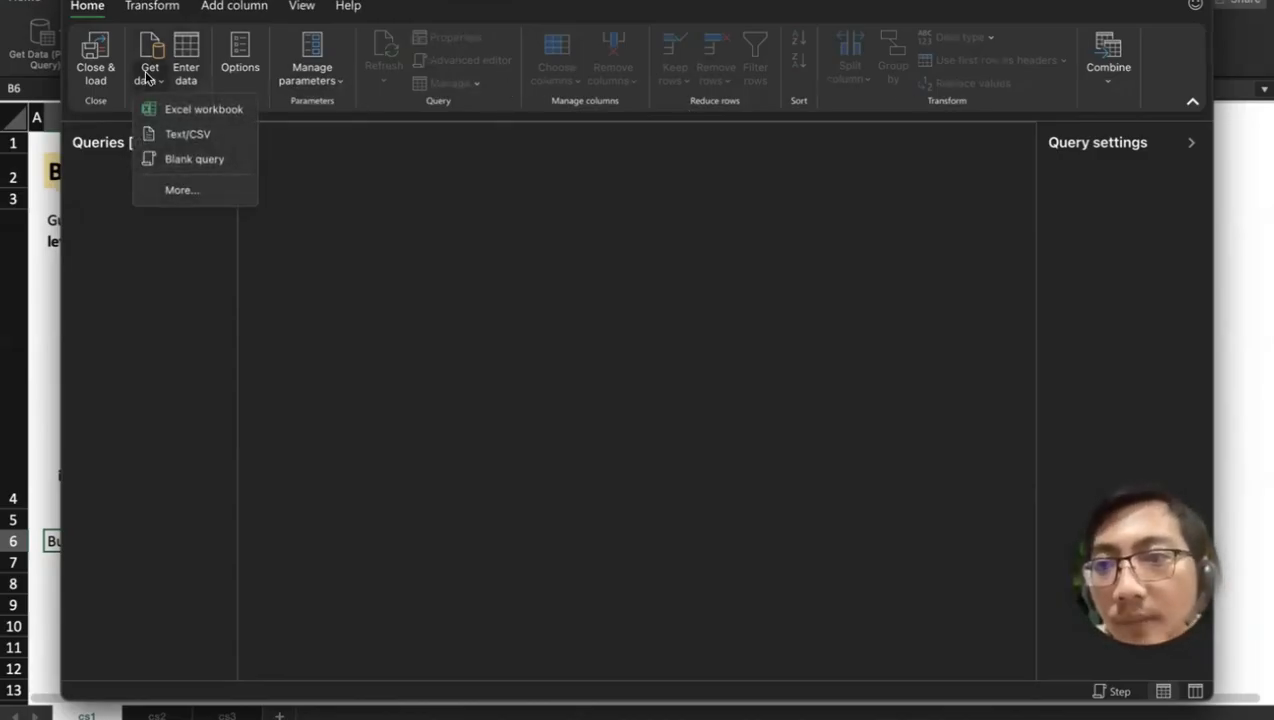
{"action": "left_click", "coordinate": [145, 42]}
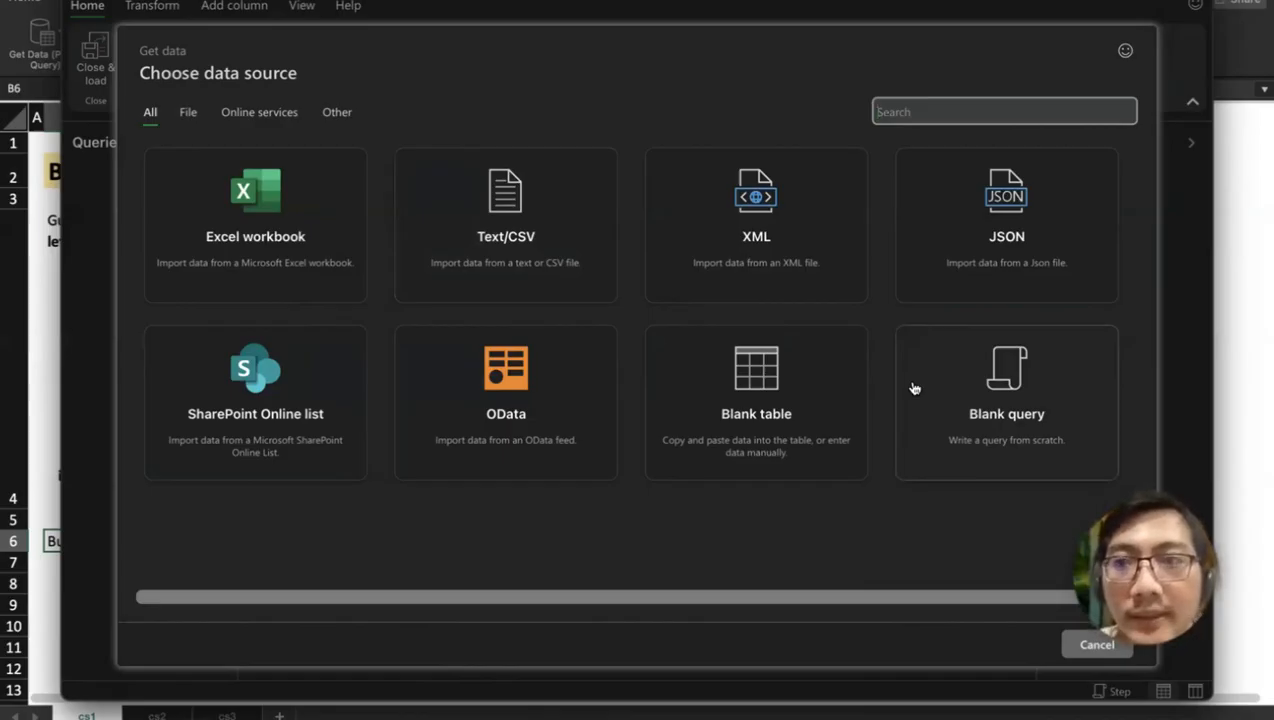
{"action": "left_click", "coordinate": [1008, 362]}
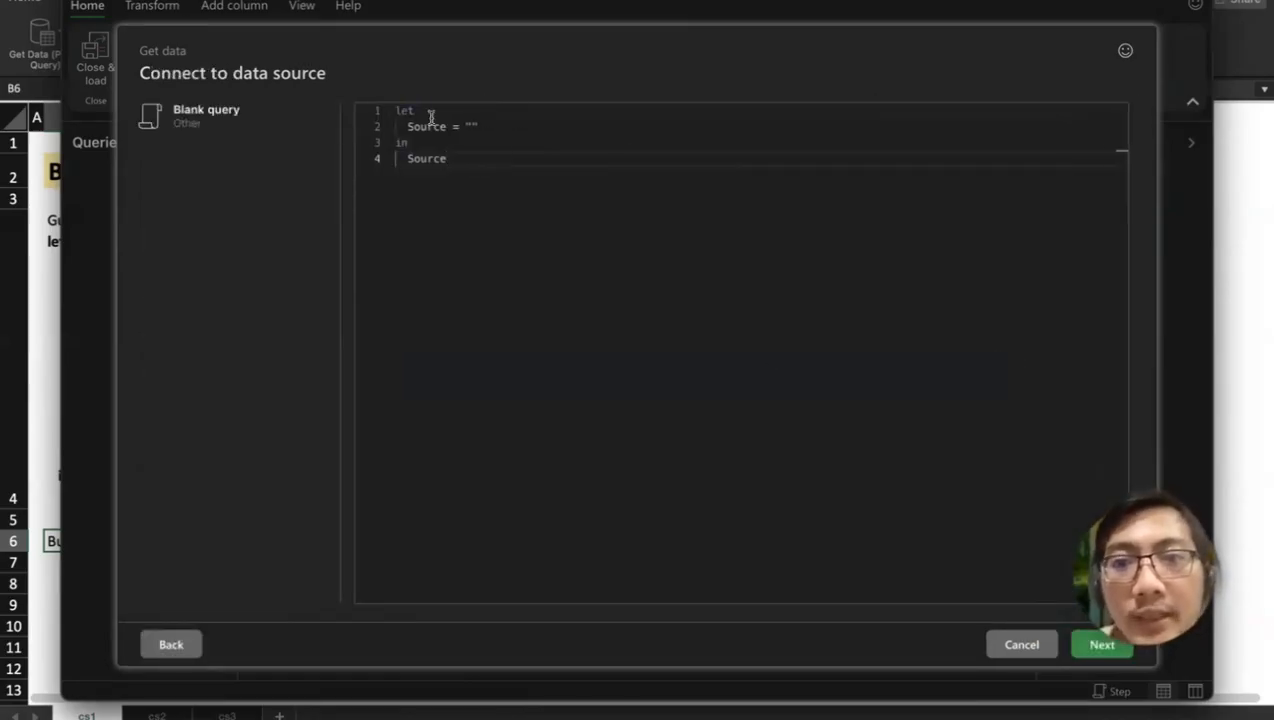
{"action": "key", "text": "ctrl+a"}
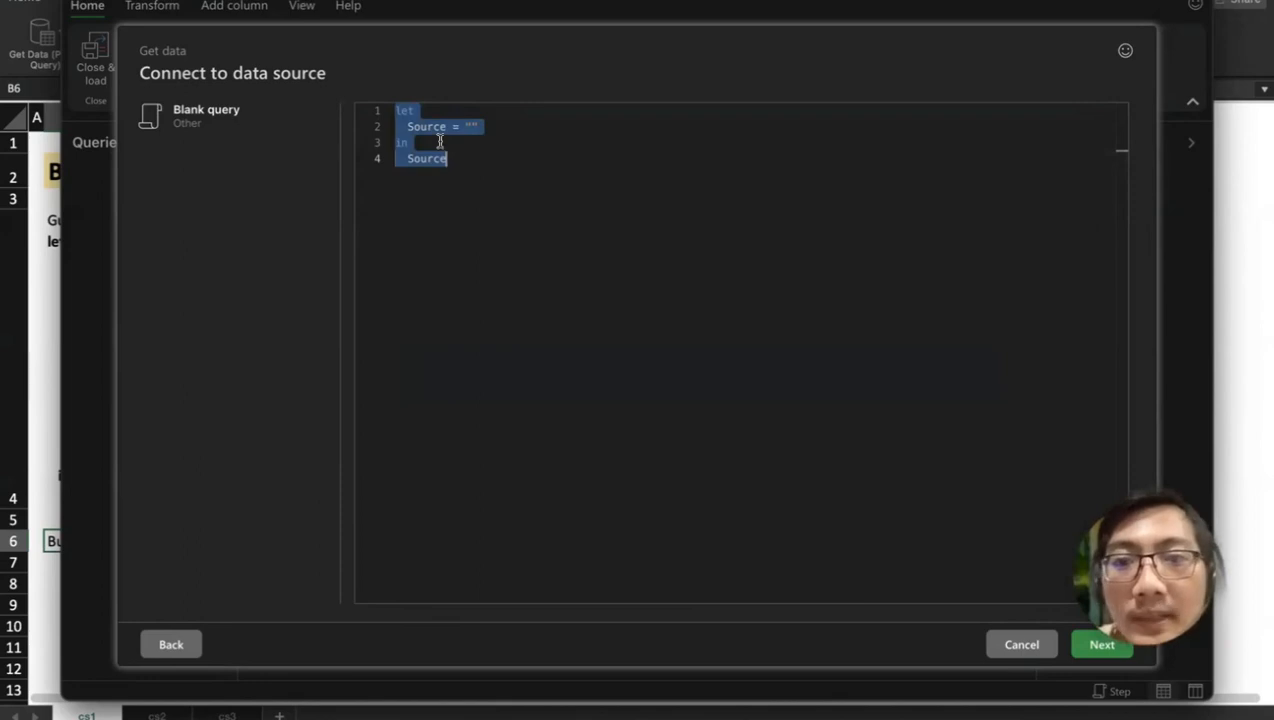
{"action": "key", "text": "ctrl+v"}
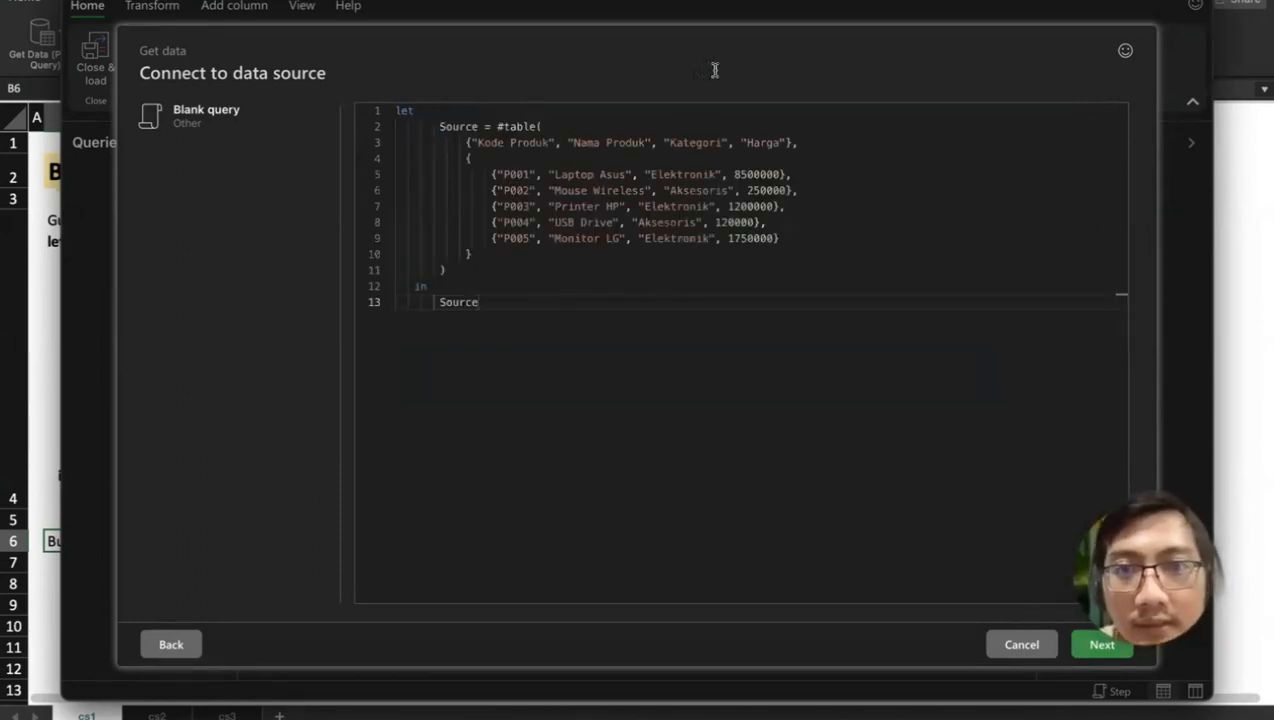
{"action": "left_click", "coordinate": [1085, 646]}
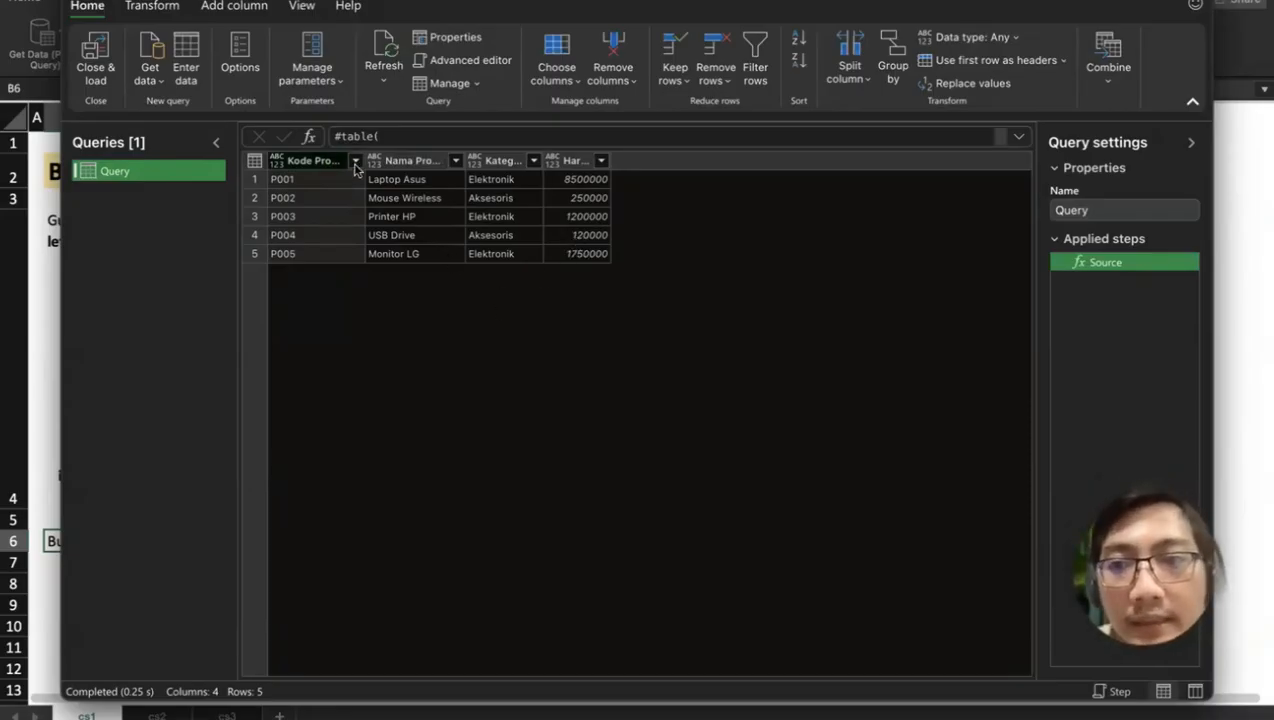
- Rename the new query as Blank Query
{"action": "right_click", "coordinate": [139, 174]}
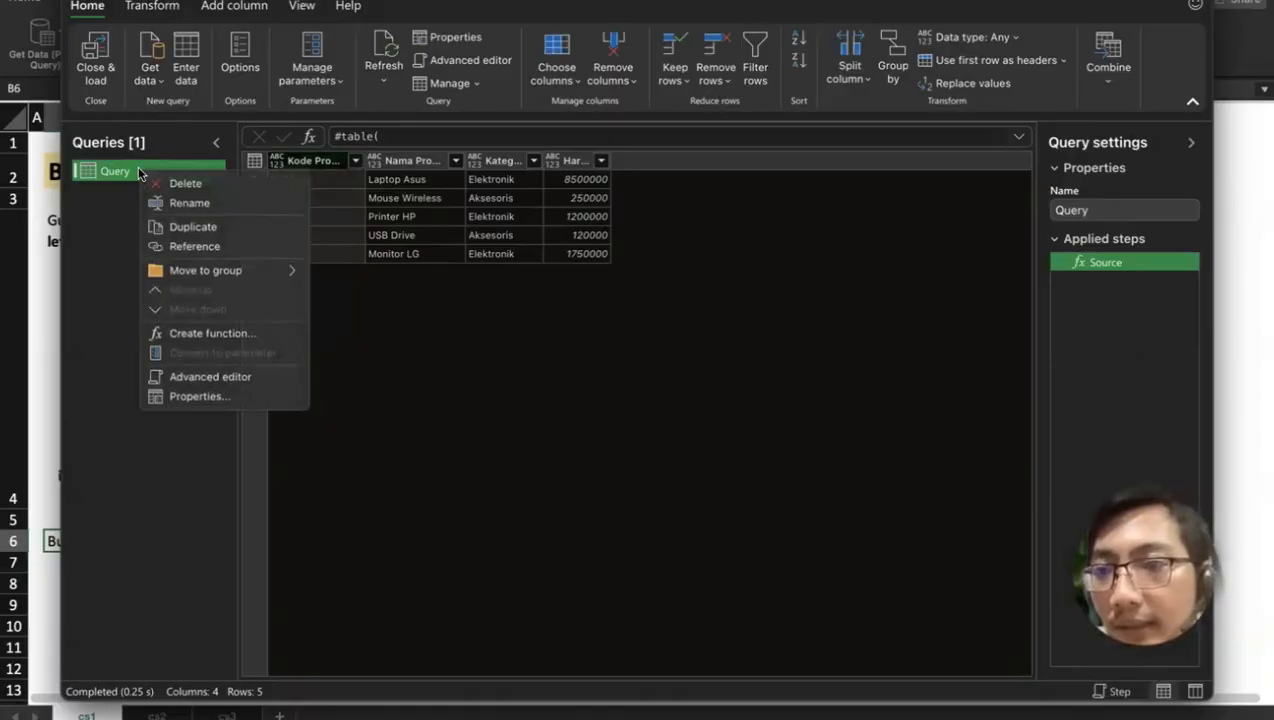
{"action": "left_click", "coordinate": [178, 202]}
{"action": "type", "text": "Blank"}
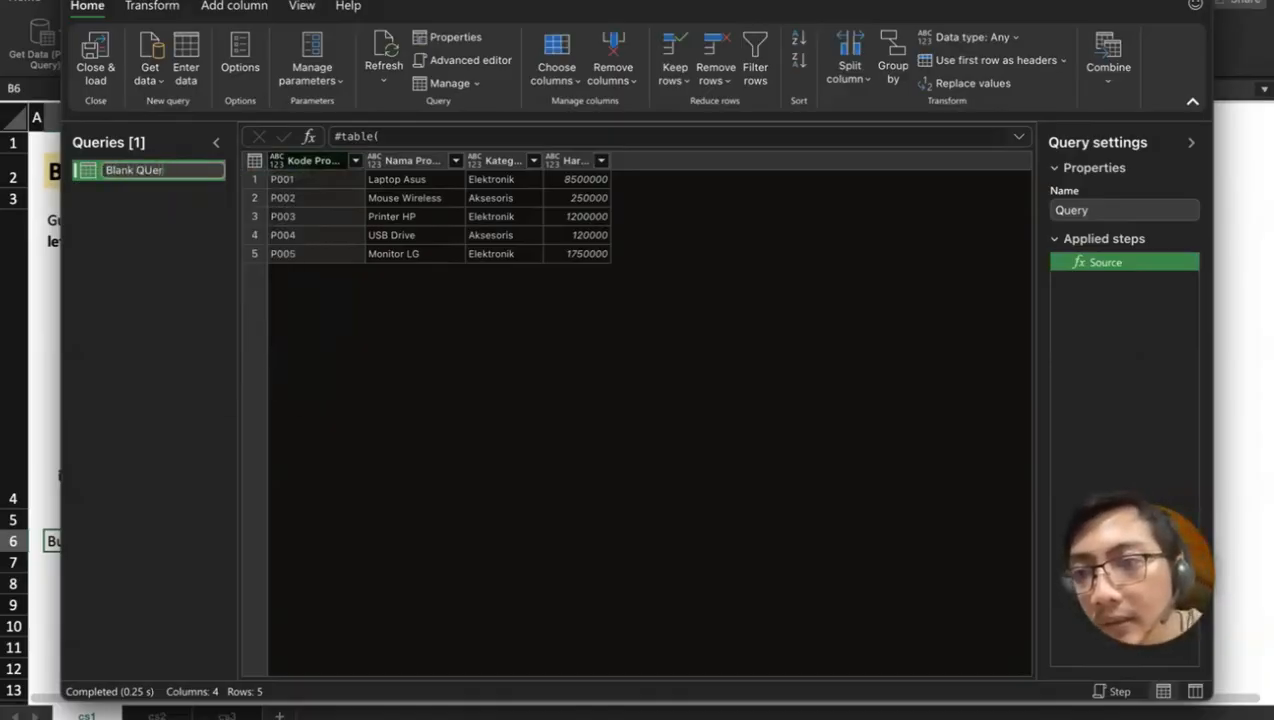
{"action": "key", "text": "Return"}
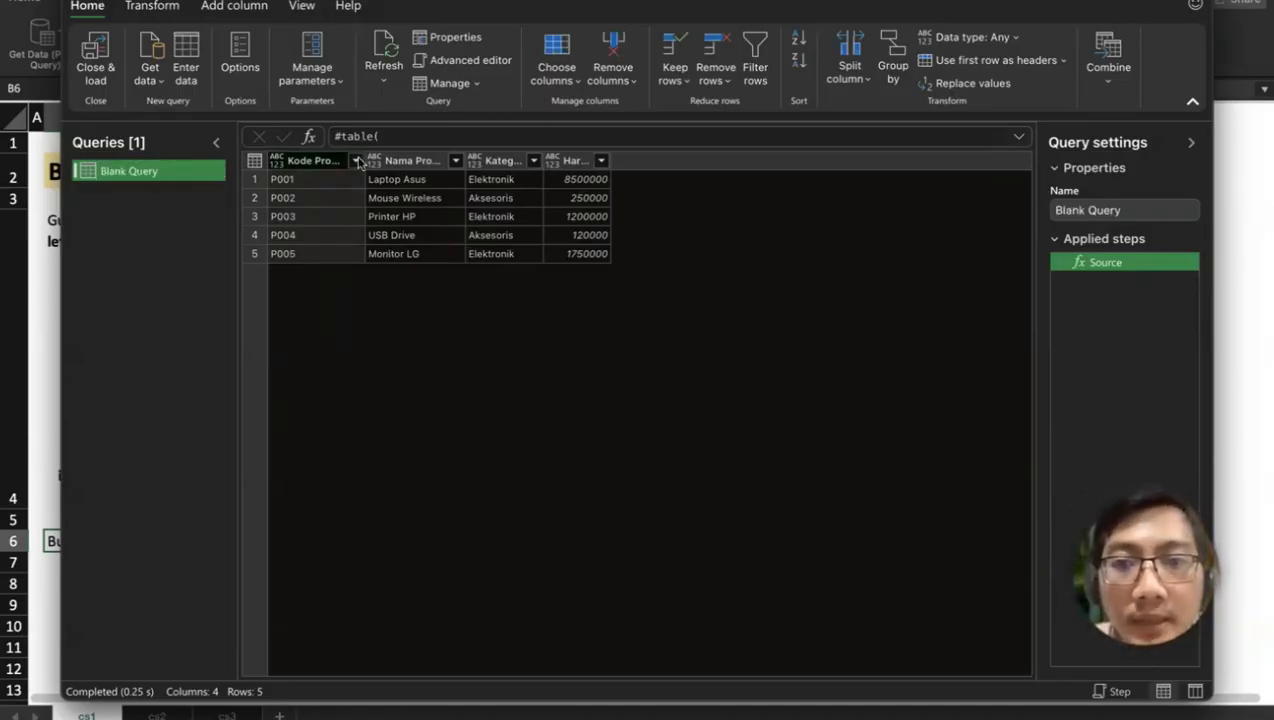
- Widen the Kode Produk, Nama Produk, Kategori and Harga columns so their full headers fit
{"action": "left_click_drag", "start_coordinate": [359, 160], "coordinate": [429, 160]}
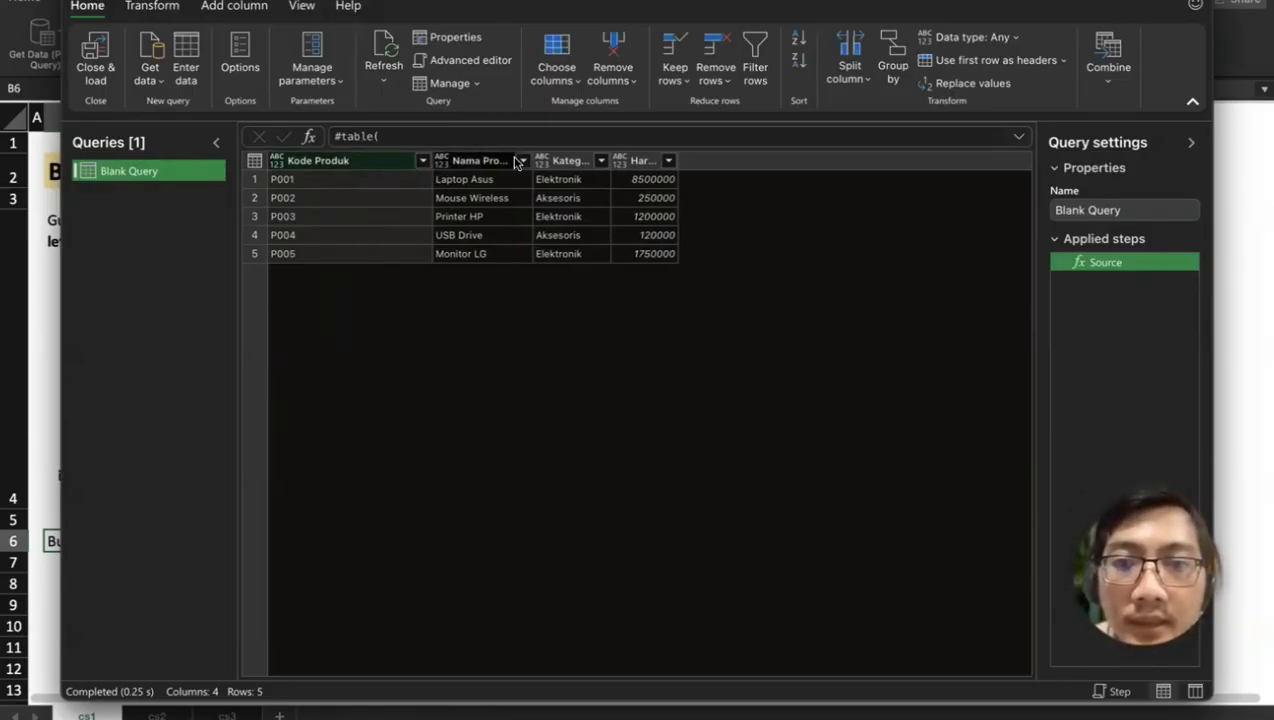
{"action": "left_click_drag", "start_coordinate": [529, 160], "coordinate": [578, 160]}
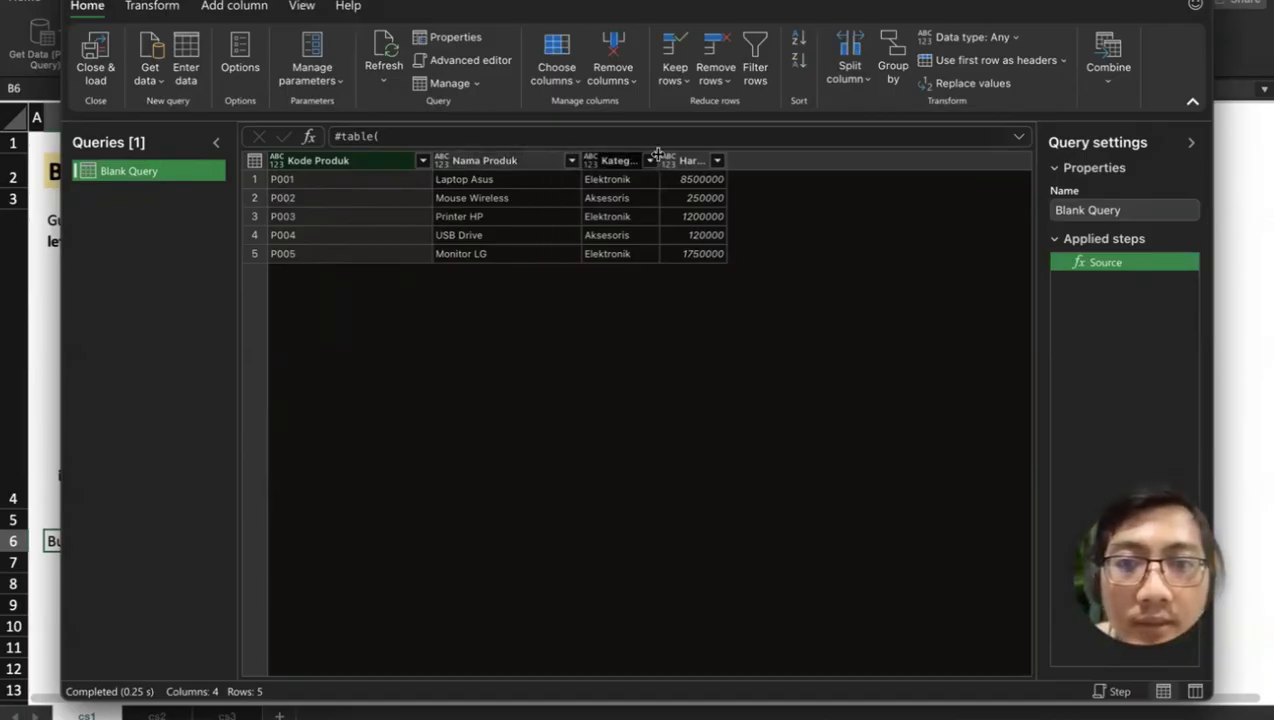
{"action": "left_click_drag", "start_coordinate": [655, 160], "coordinate": [862, 160]}
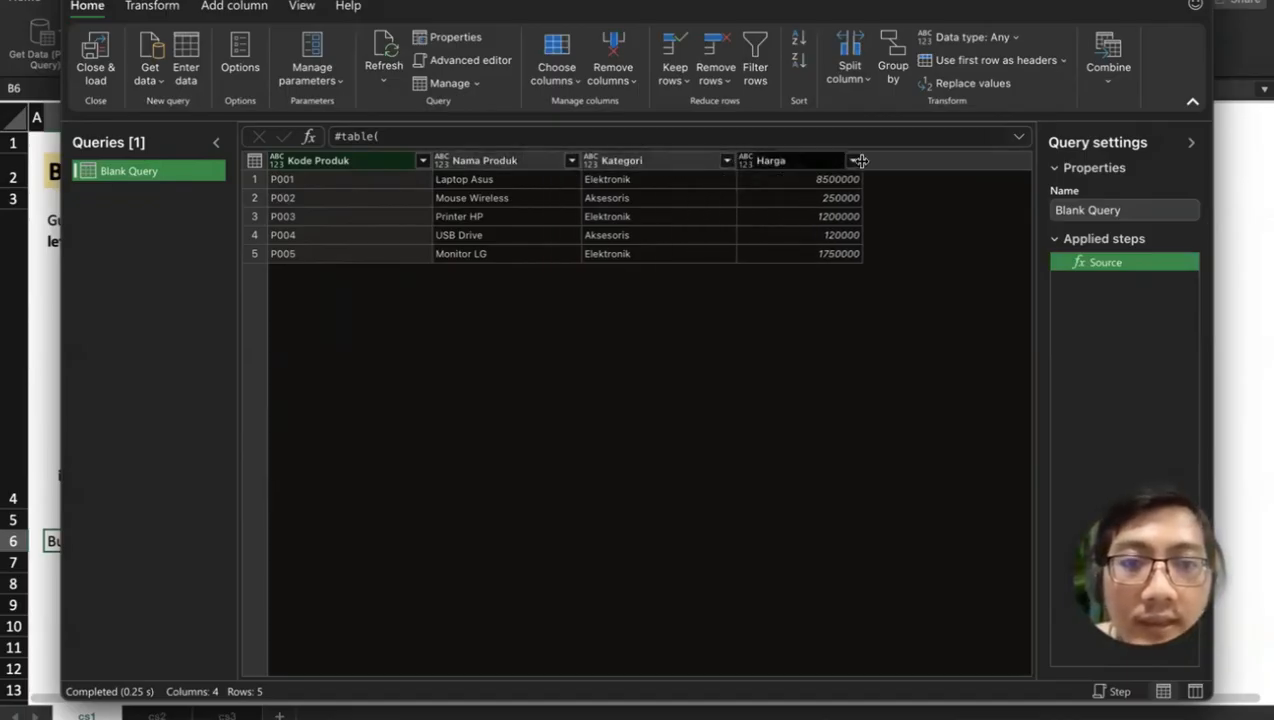
- Move the Harga column directly after Kode Produk and sort the rows by Nama Produk in ascending order
{"action": "left_click_drag", "start_coordinate": [782, 165], "coordinate": [560, 230]}
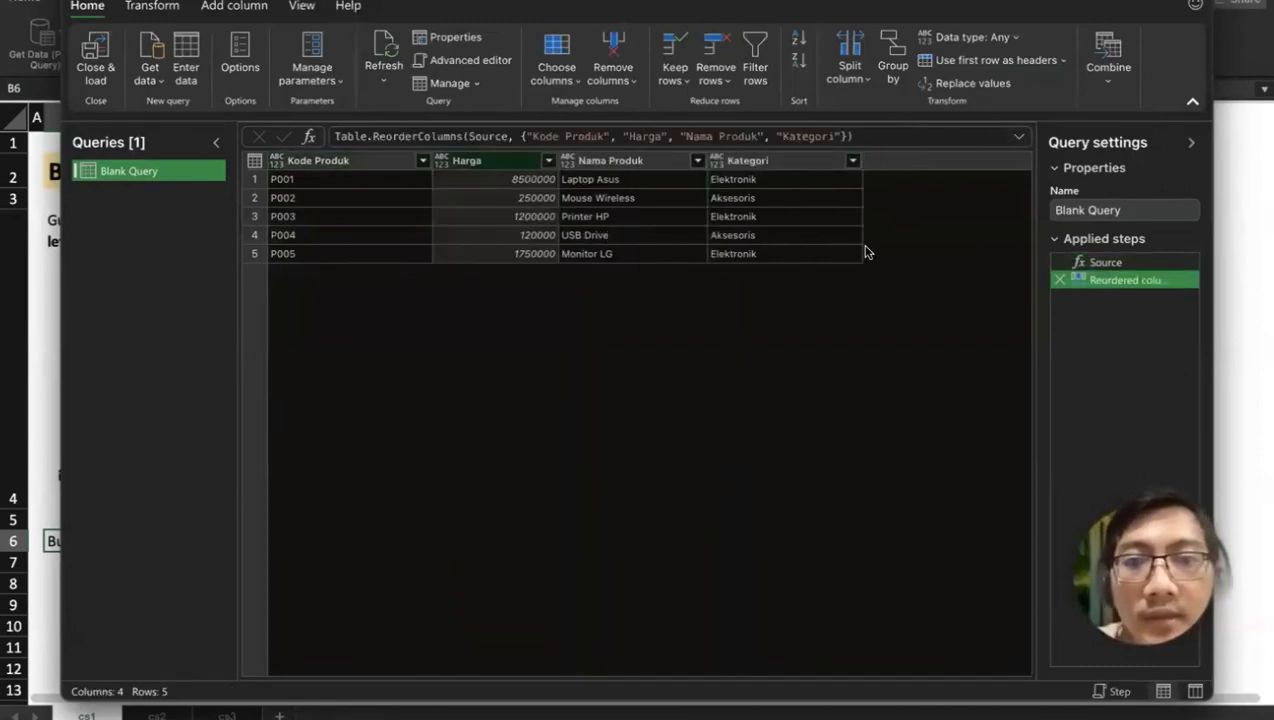
{"action": "left_click", "coordinate": [696, 162]}
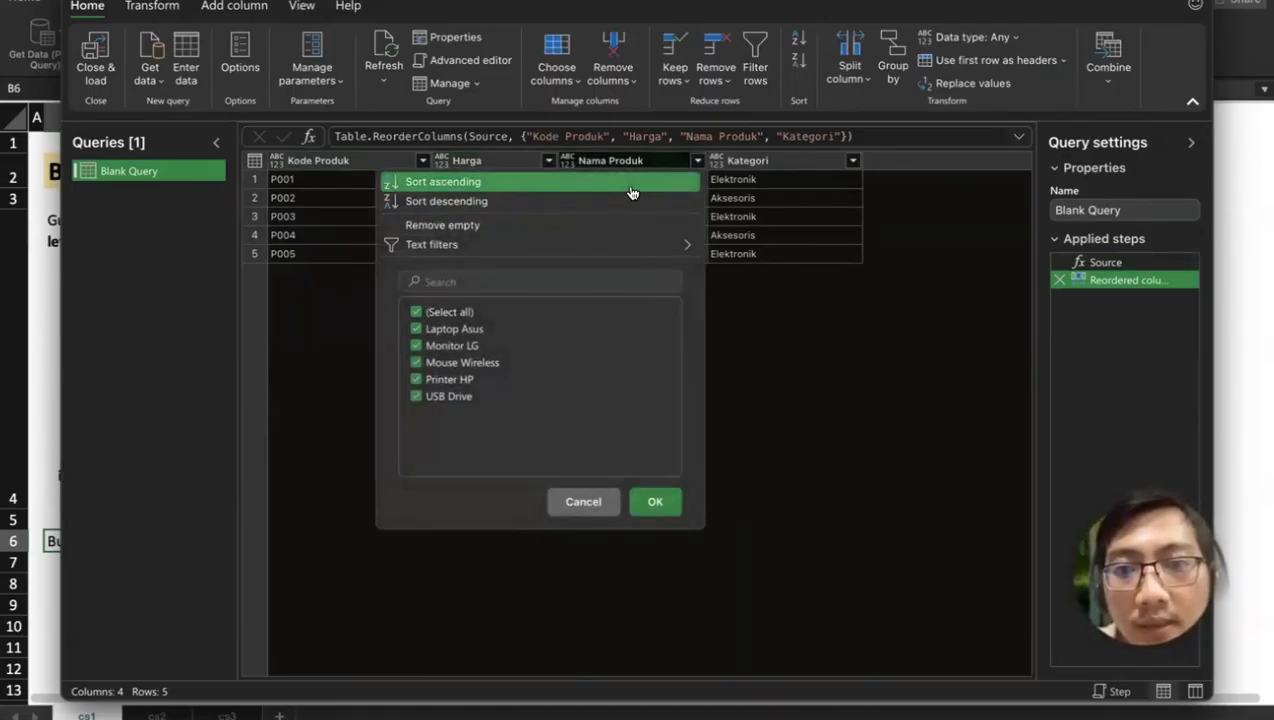
{"action": "left_click", "coordinate": [631, 180]}
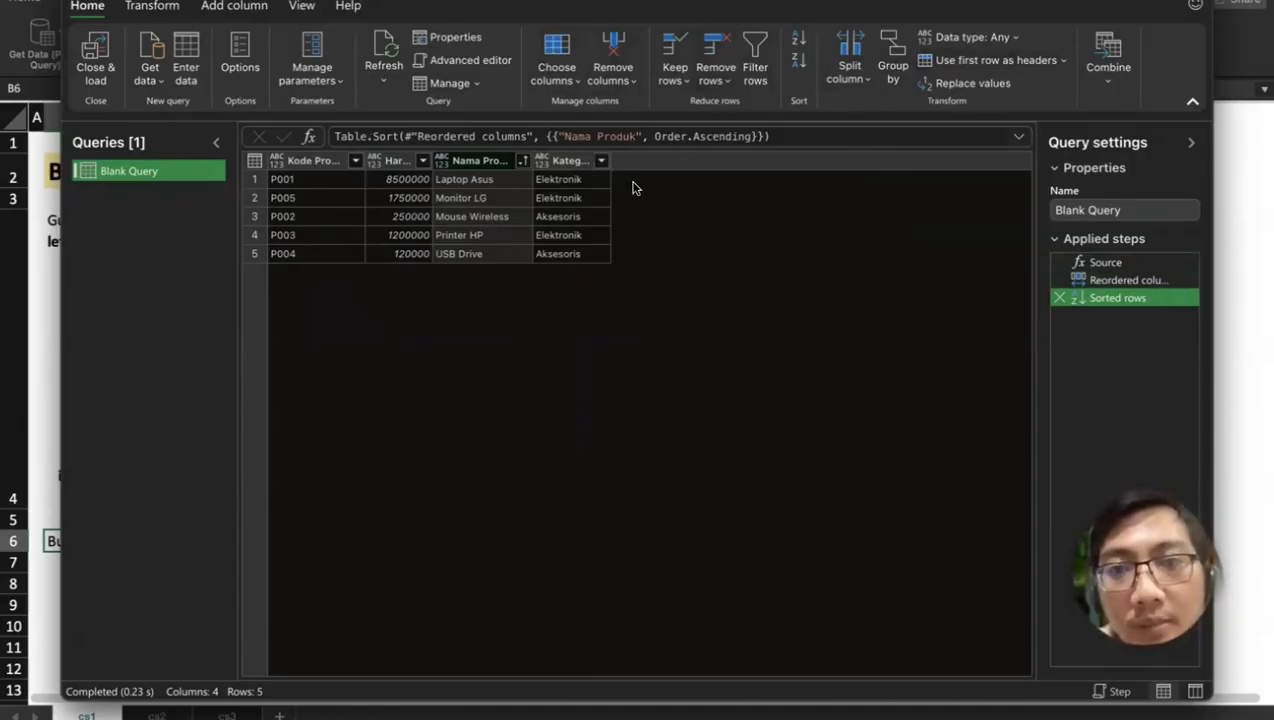
- Move the Harga column between Nama Produk and Kategori, and remove the Kategori column
{"action": "left_click", "coordinate": [326, 164]}
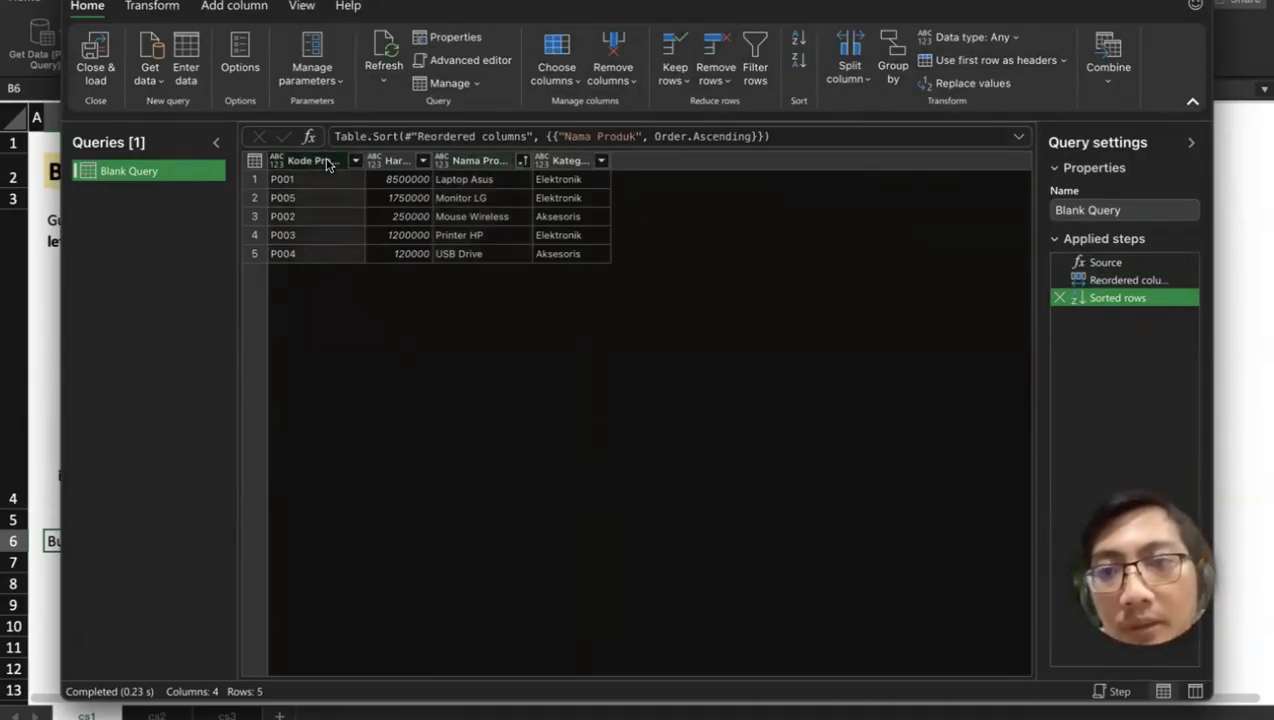
{"action": "left_click_drag", "start_coordinate": [392, 161], "coordinate": [545, 182]}
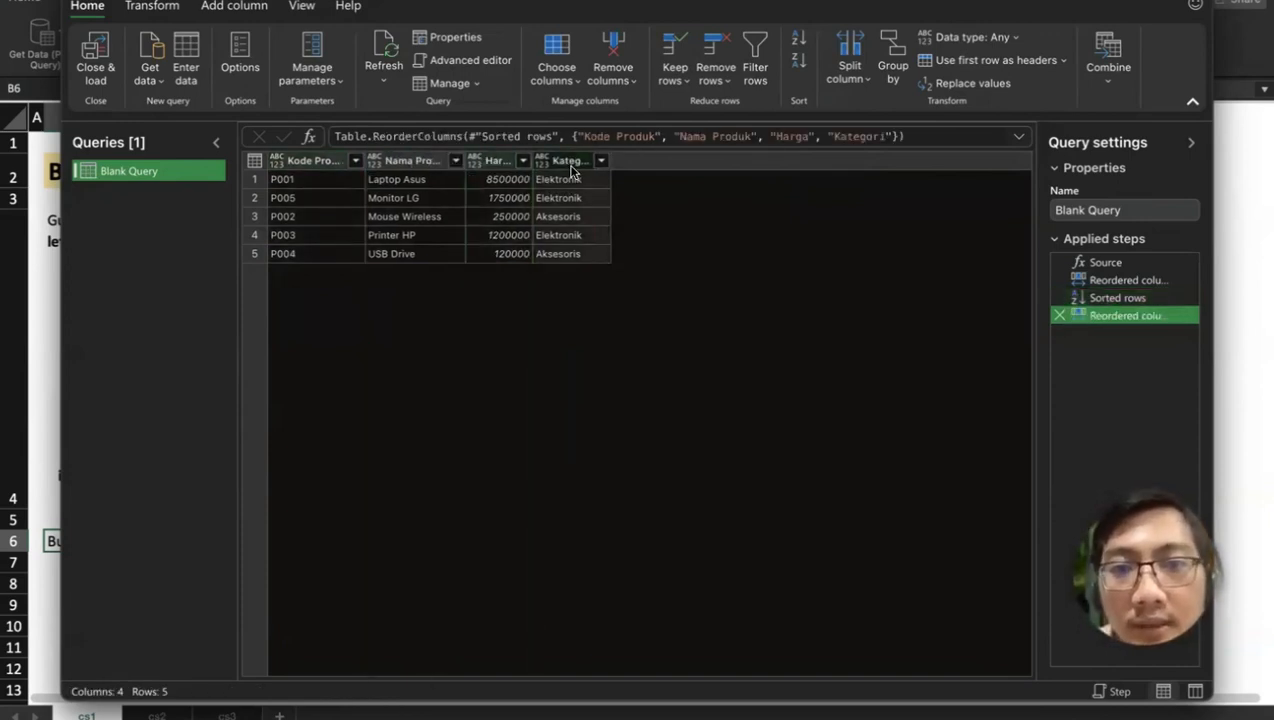
{"action": "right_click", "coordinate": [573, 172]}
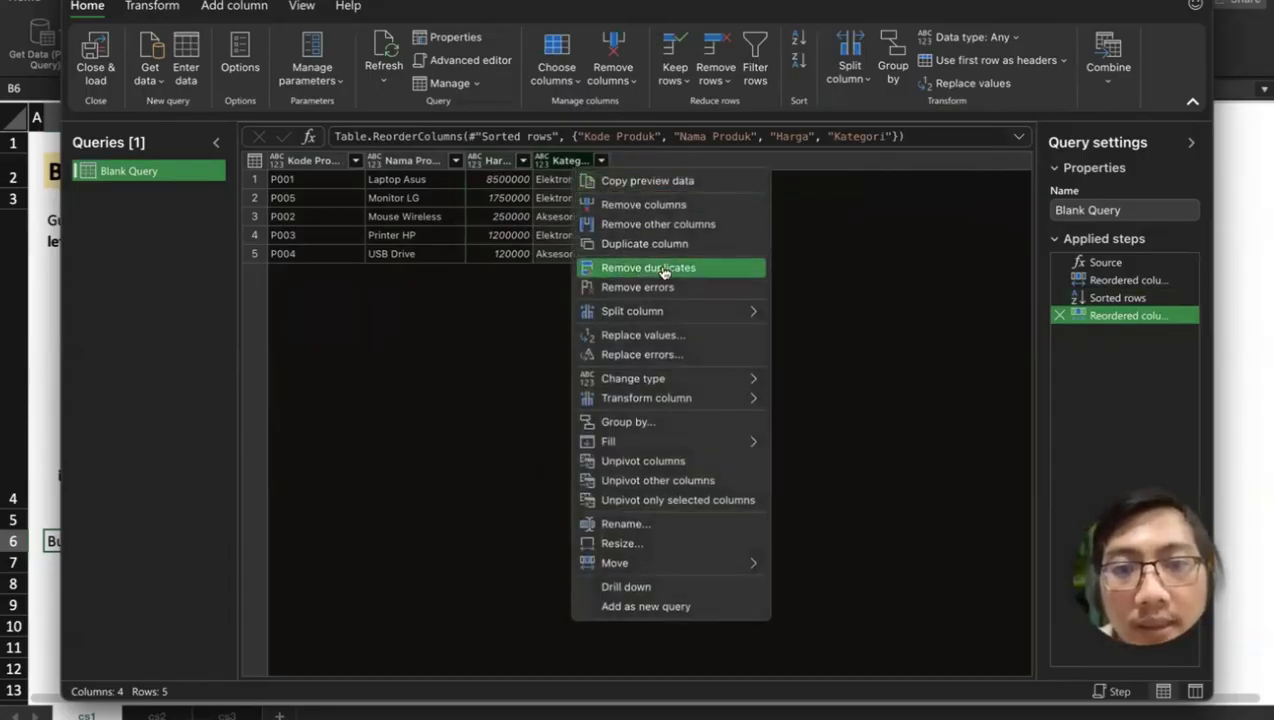
{"action": "left_click", "coordinate": [663, 205]}
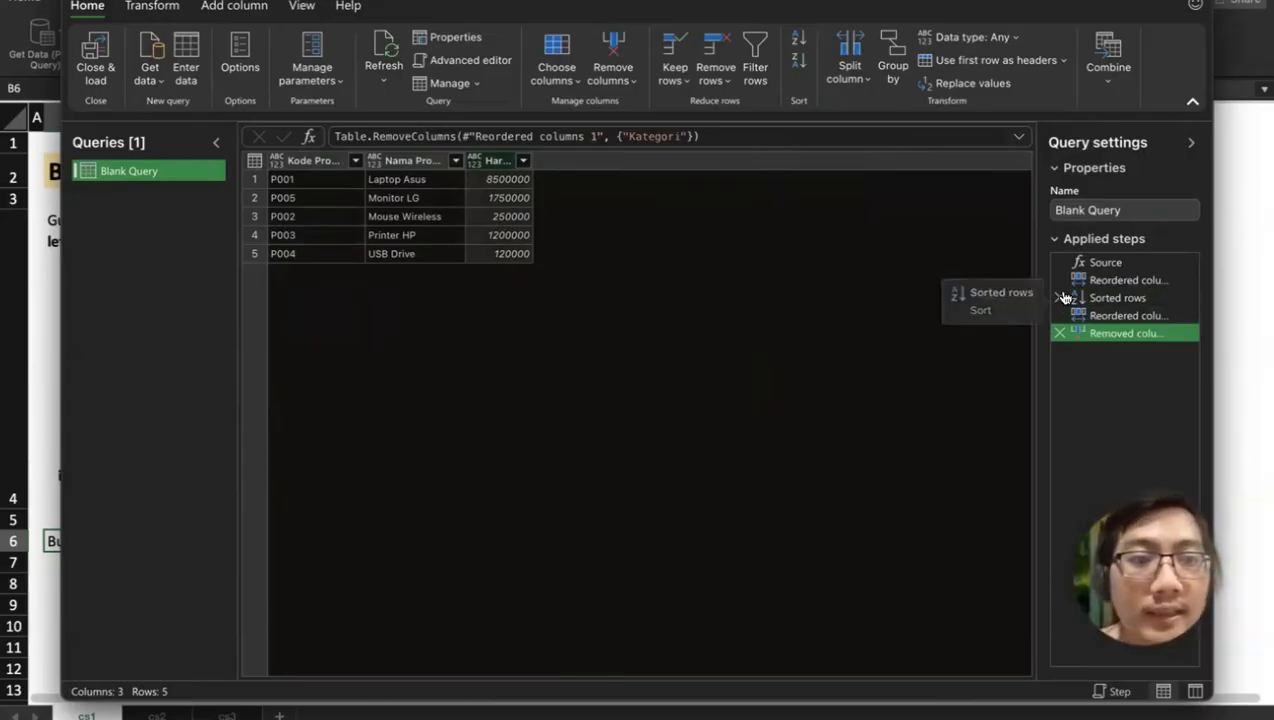
- Review the table preview at each applied step, from Source through Removed columns
{"action": "left_click", "coordinate": [1106, 262]}
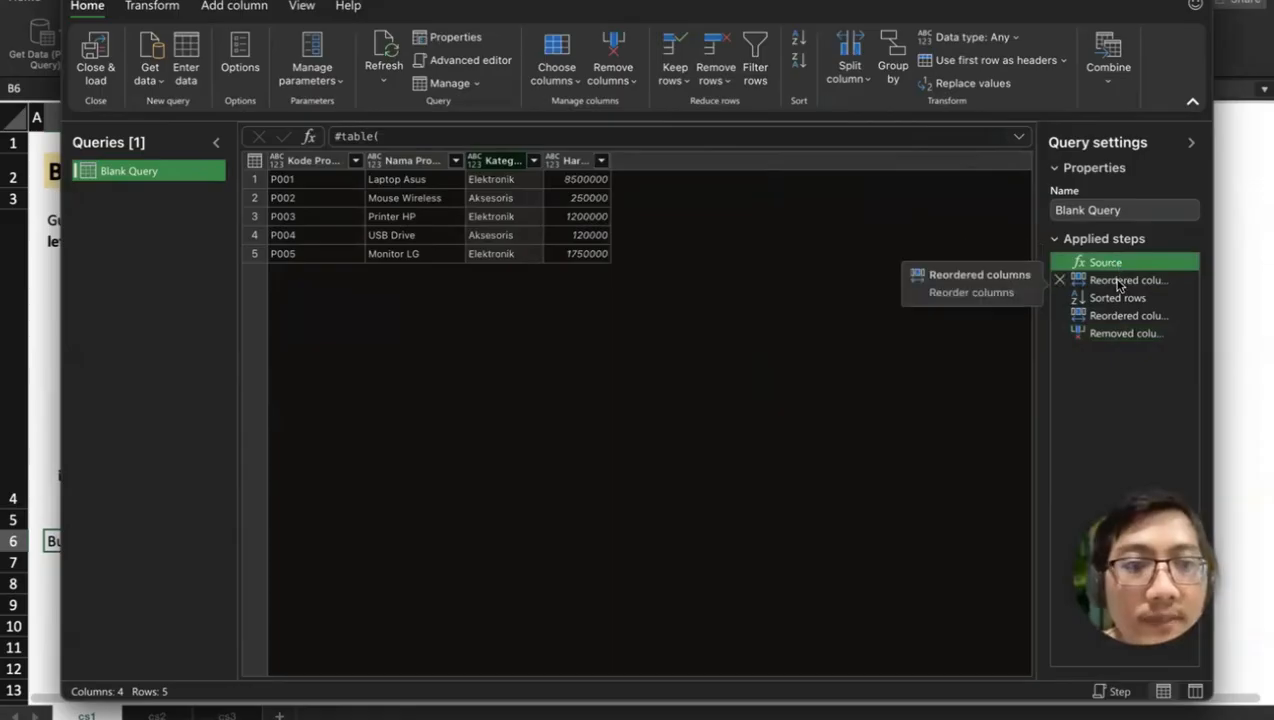
{"action": "left_click", "coordinate": [1118, 280]}
{"action": "left_click", "coordinate": [1127, 298]}
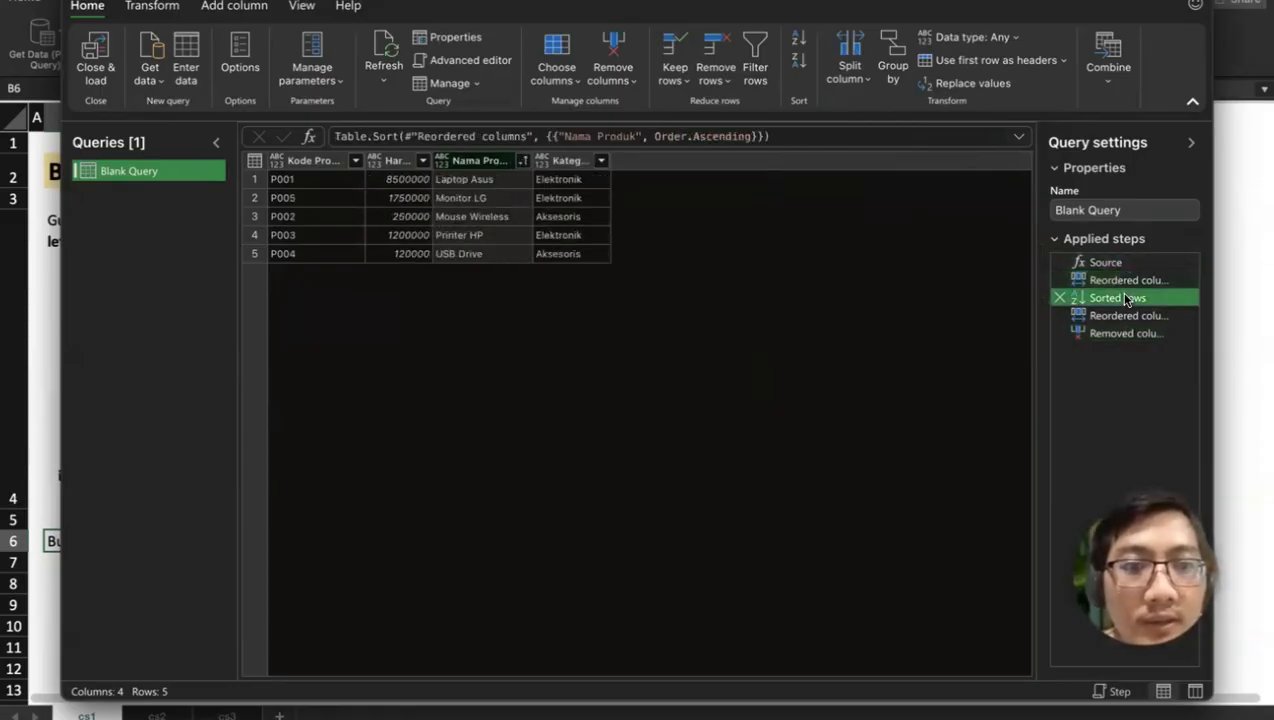
{"action": "left_click", "coordinate": [1136, 316]}
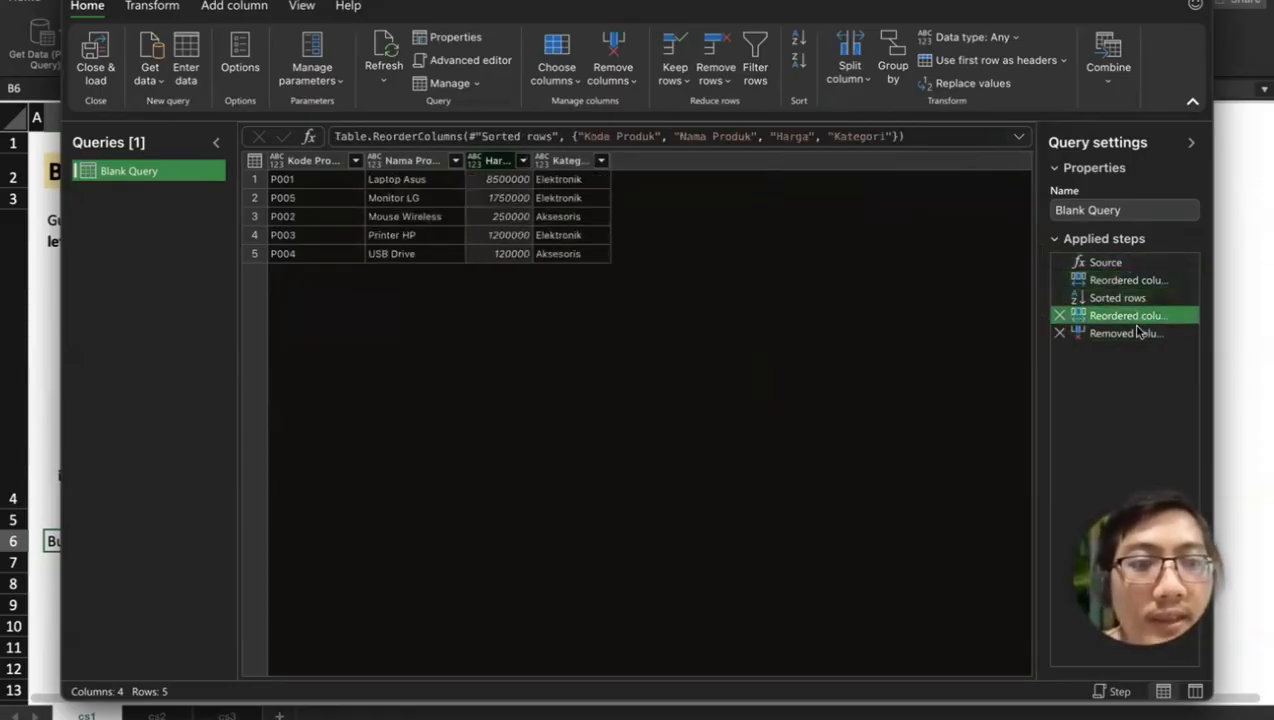
{"action": "left_click", "coordinate": [1137, 334]}
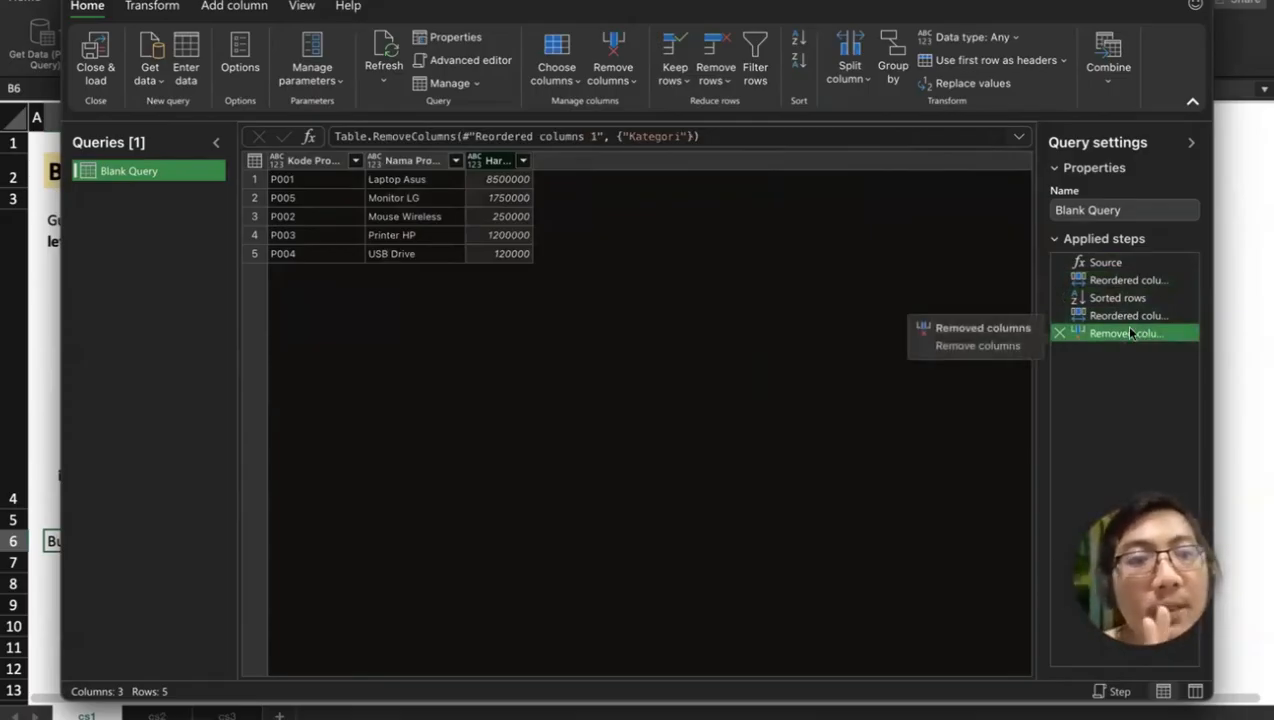
- Delete all applied steps after Source: the removed column, both column reorderings and the row sort
{"action": "left_click", "coordinate": [1059, 334]}
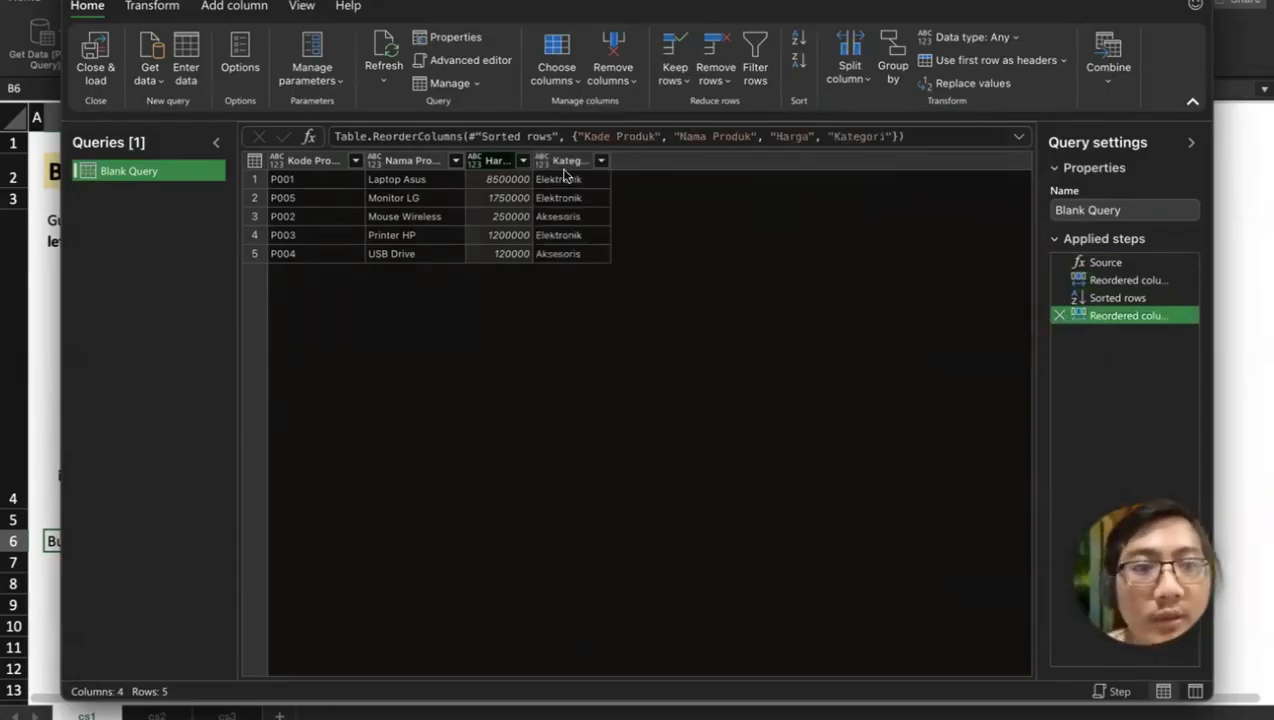
{"action": "left_click", "coordinate": [1060, 316]}
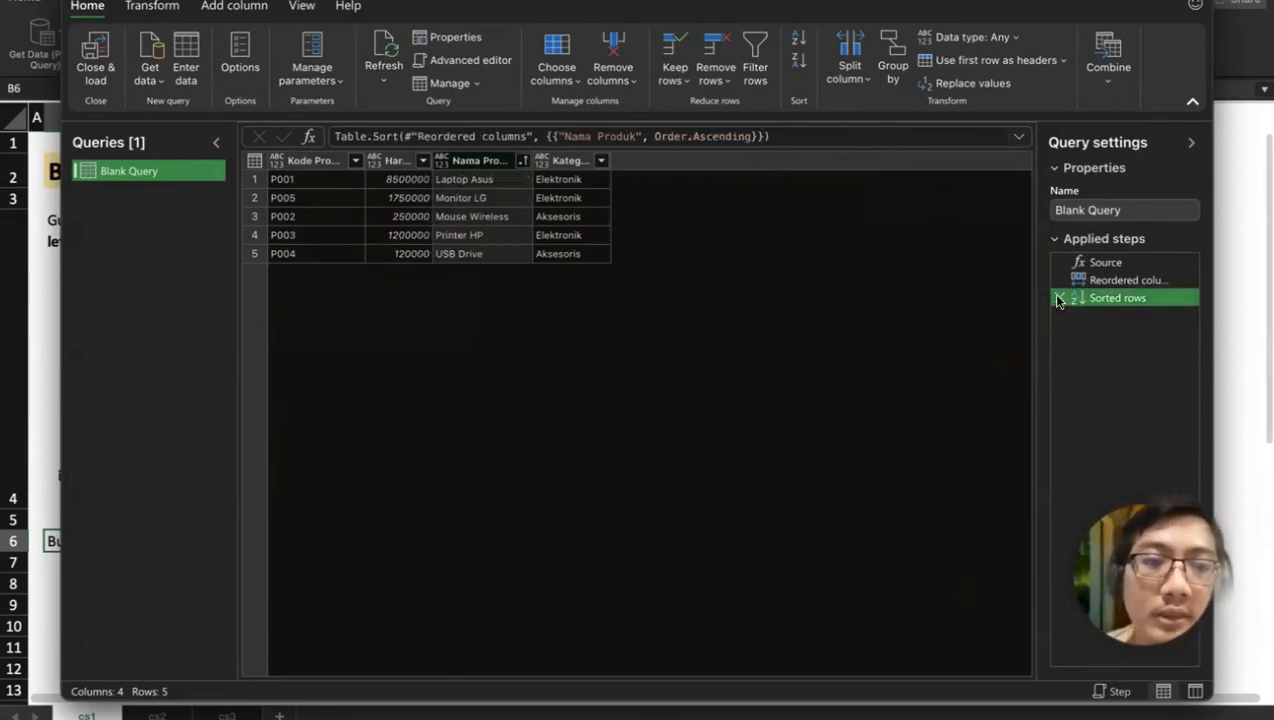
{"action": "left_click", "coordinate": [1058, 299]}
{"action": "left_click", "coordinate": [1058, 280]}
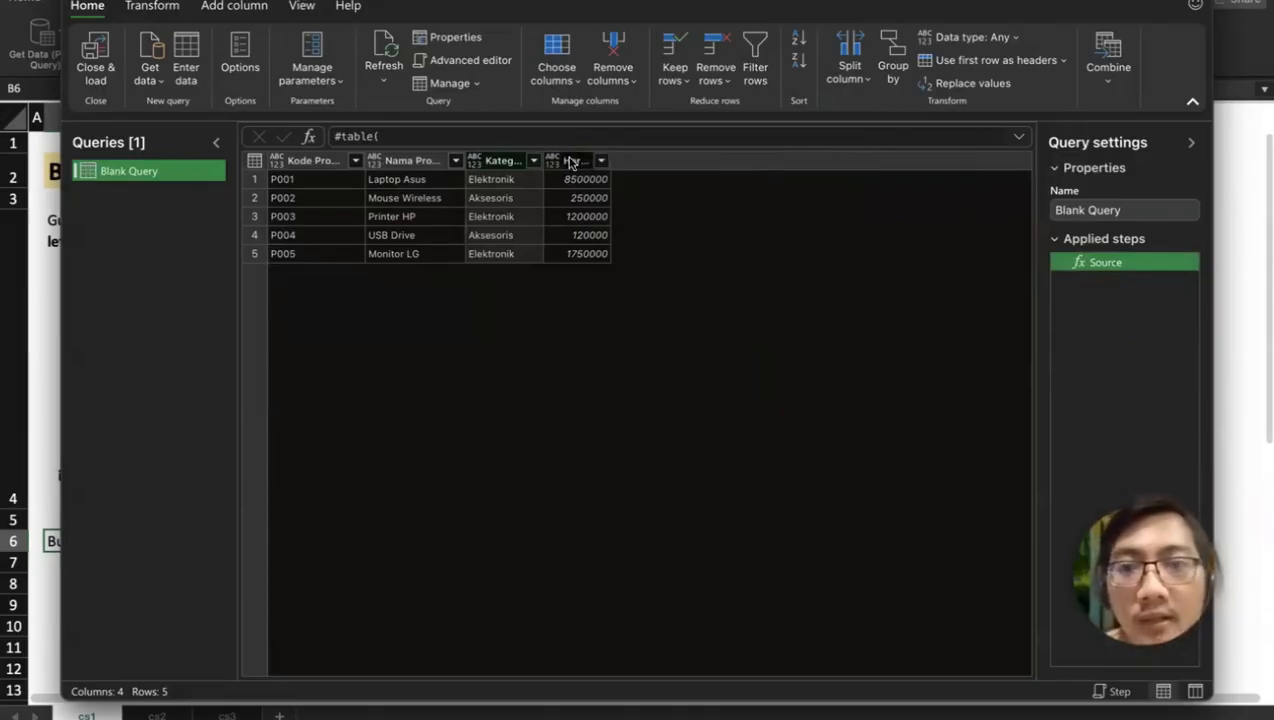
- Move the Harga column before Kategori and sort the rows by Kategori in ascending order
{"action": "left_click_drag", "start_coordinate": [572, 163], "coordinate": [466, 162]}
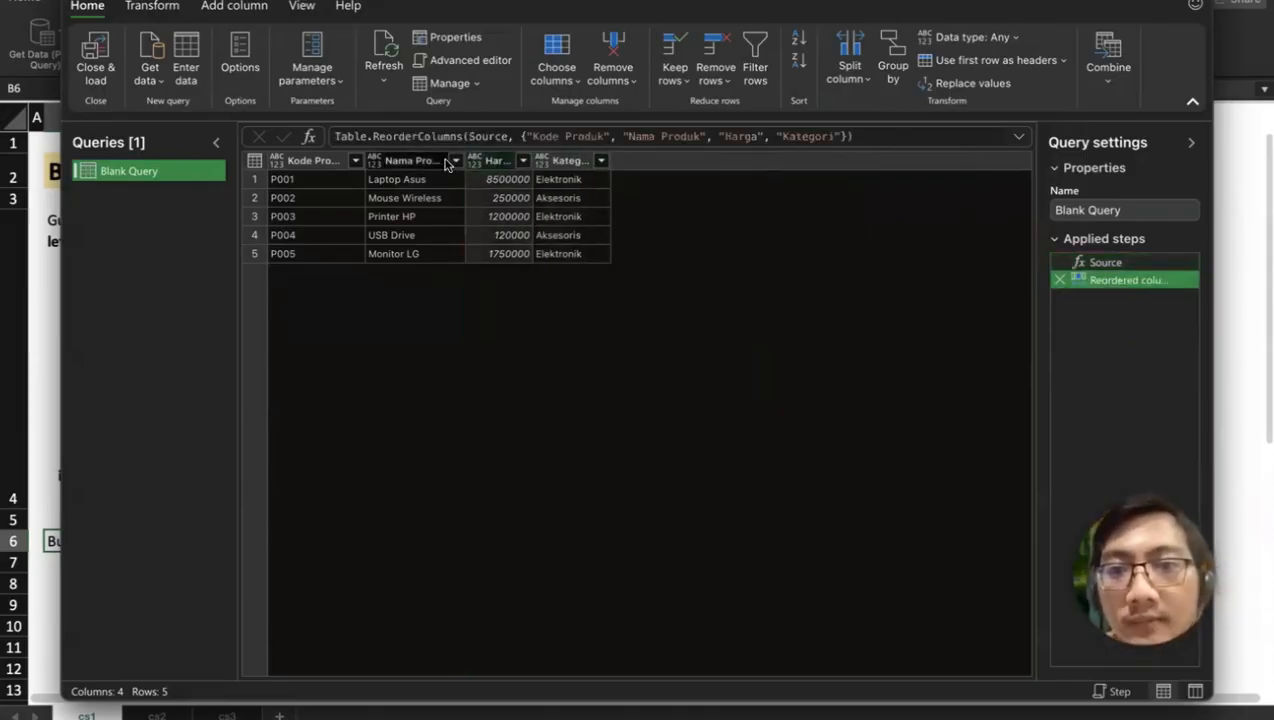
{"action": "left_click", "coordinate": [600, 160]}
{"action": "left_click", "coordinate": [606, 182]}
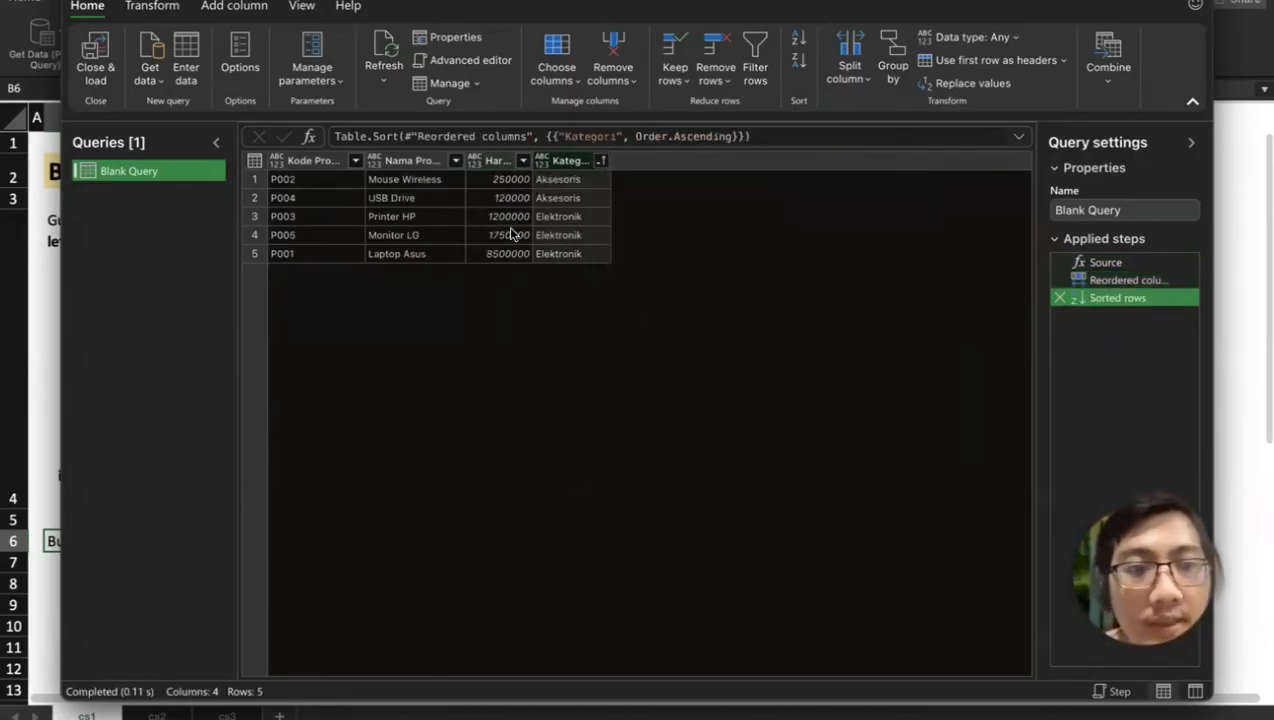
- Remove the Kategori column and widen the Harga, Nama Produk and Kode Produk columns to show their full headers
{"action": "right_click", "coordinate": [576, 168]}
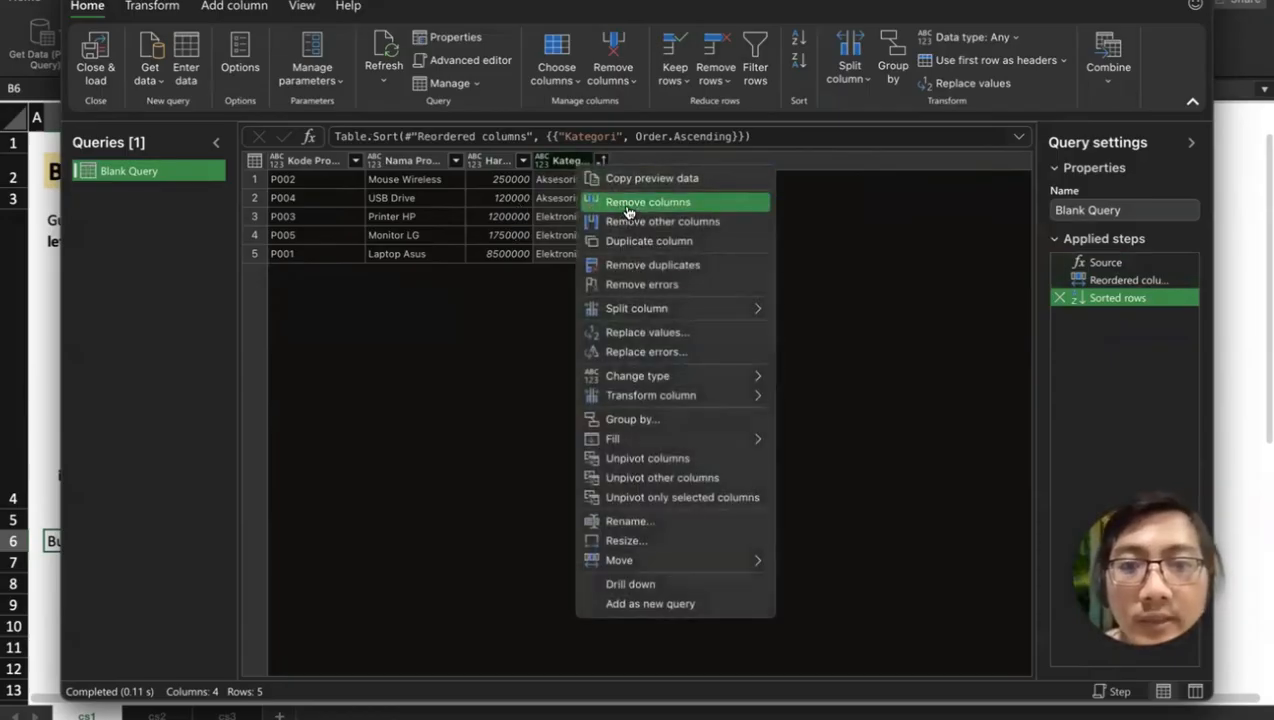
{"action": "left_click", "coordinate": [629, 203]}
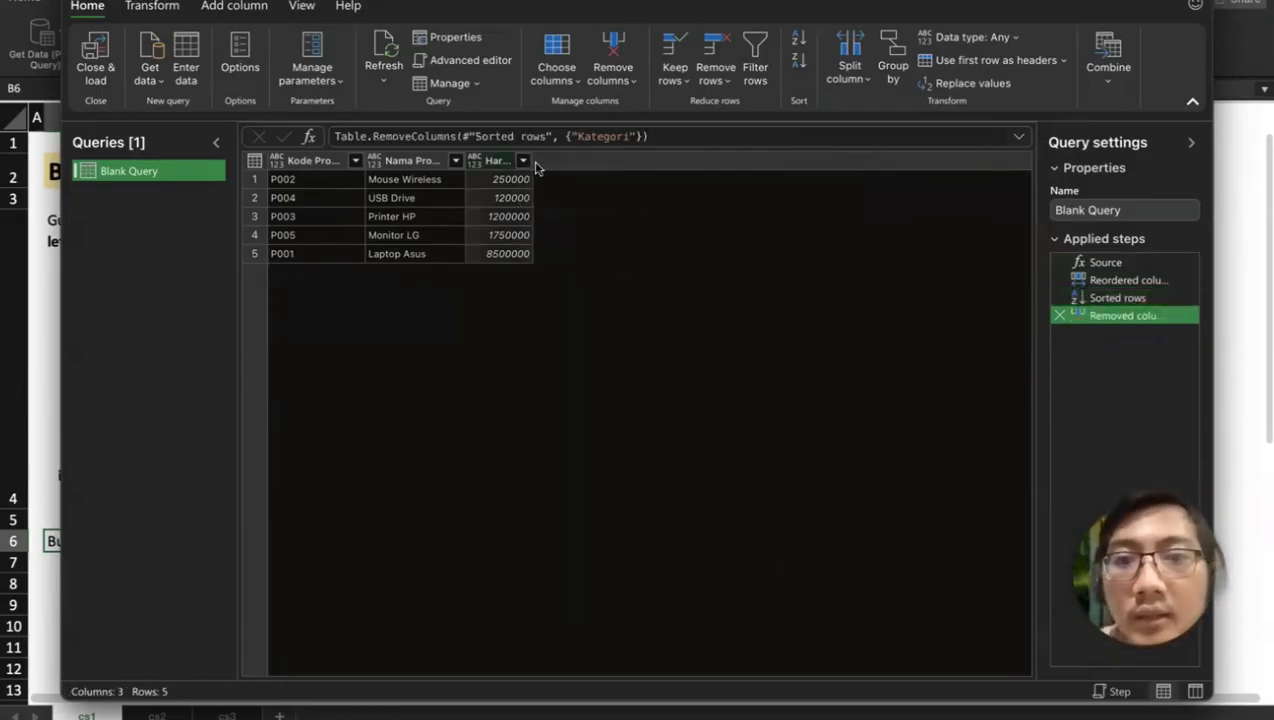
{"action": "left_click_drag", "start_coordinate": [532, 163], "coordinate": [580, 163]}
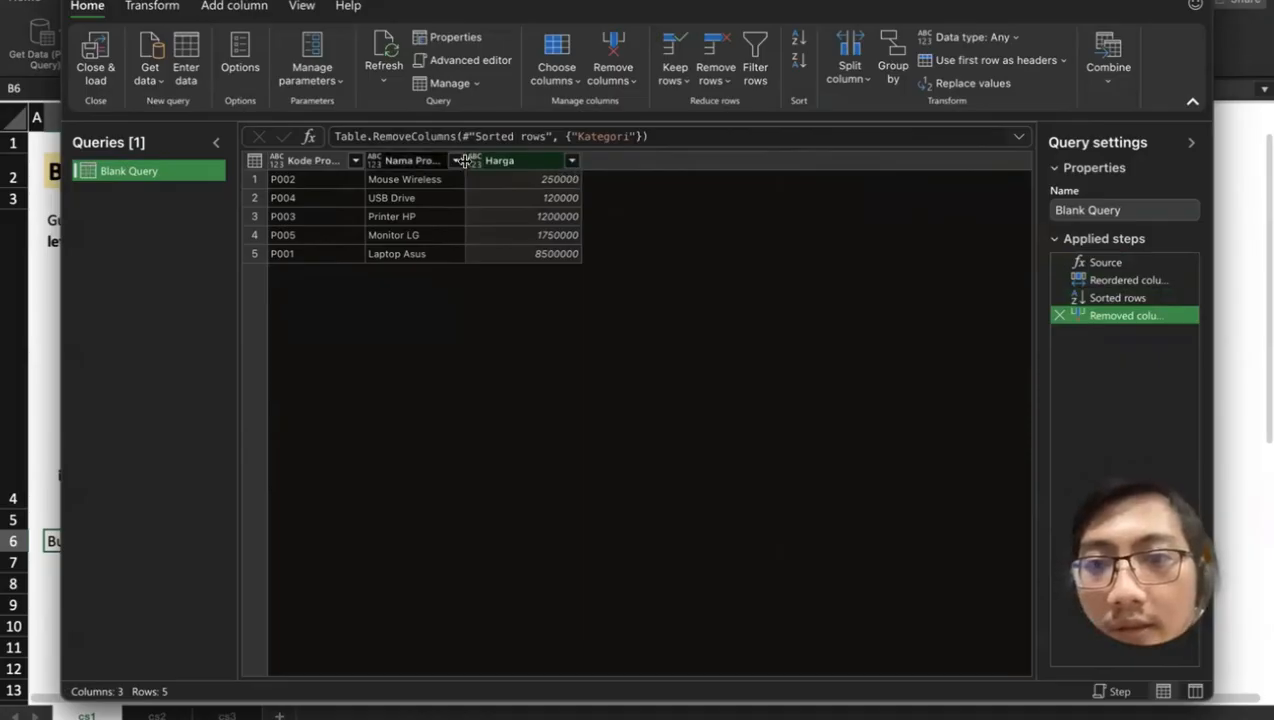
{"action": "left_click_drag", "start_coordinate": [466, 163], "coordinate": [499, 163]}
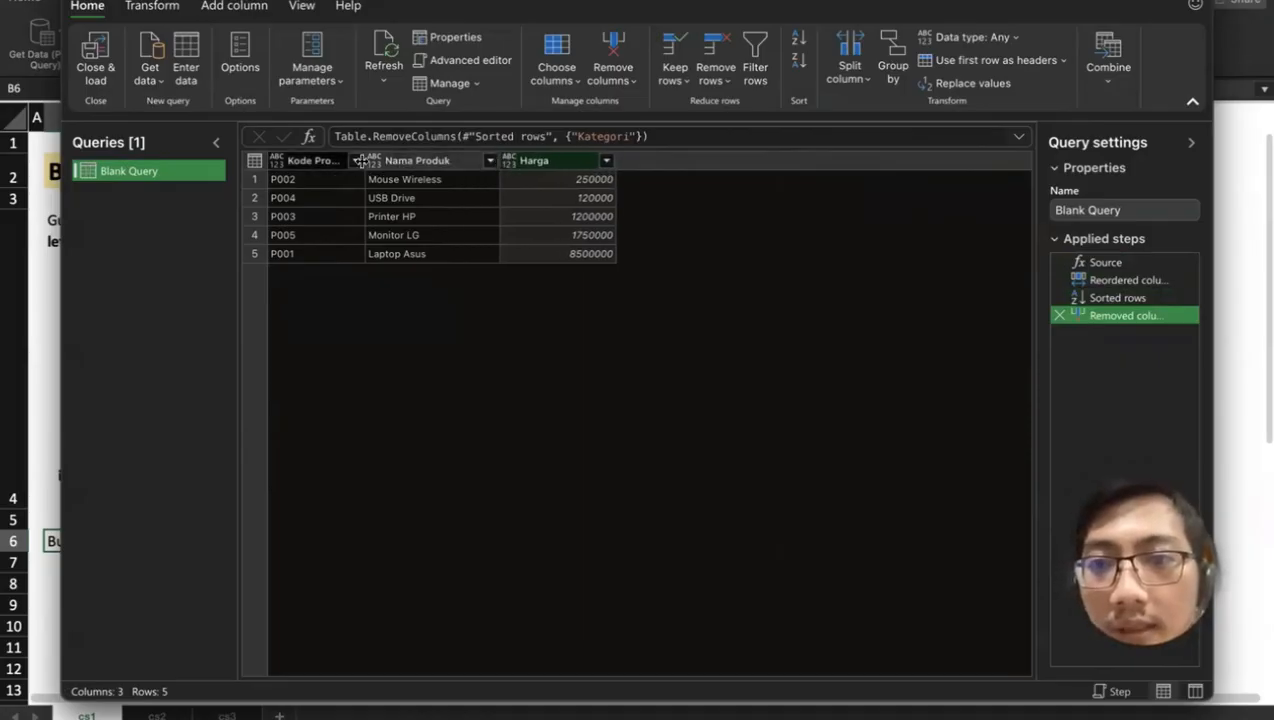
{"action": "left_click_drag", "start_coordinate": [361, 161], "coordinate": [397, 161]}
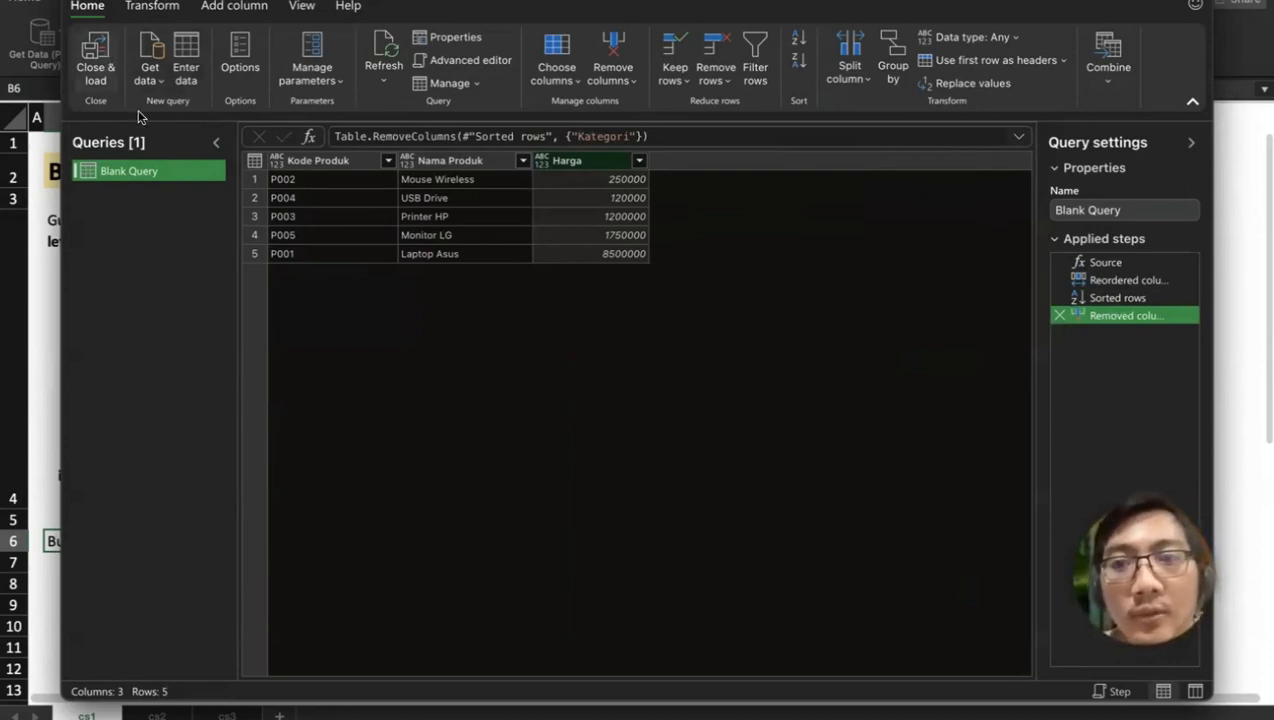
- Close the query editor, load the result into a new worksheet and select the loaded product table
{"action": "left_click", "coordinate": [80, 50]}
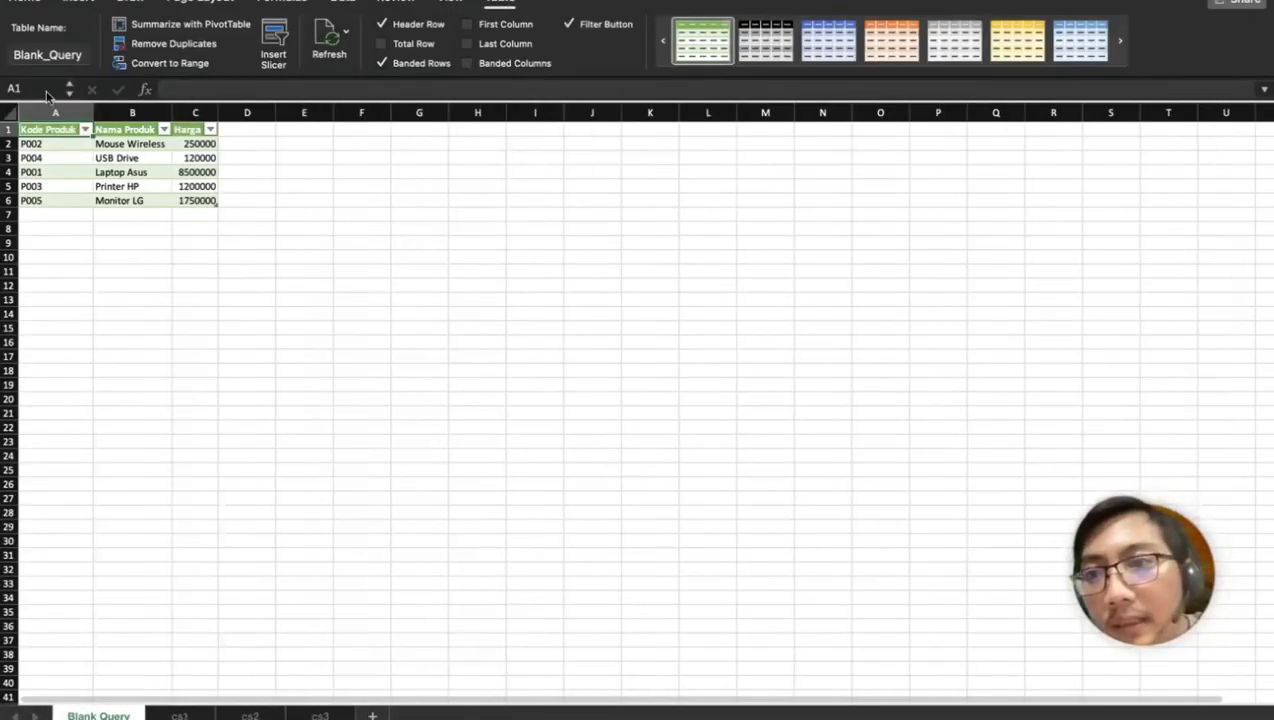
{"action": "left_click_drag", "start_coordinate": [69, 122], "coordinate": [22, 122]}
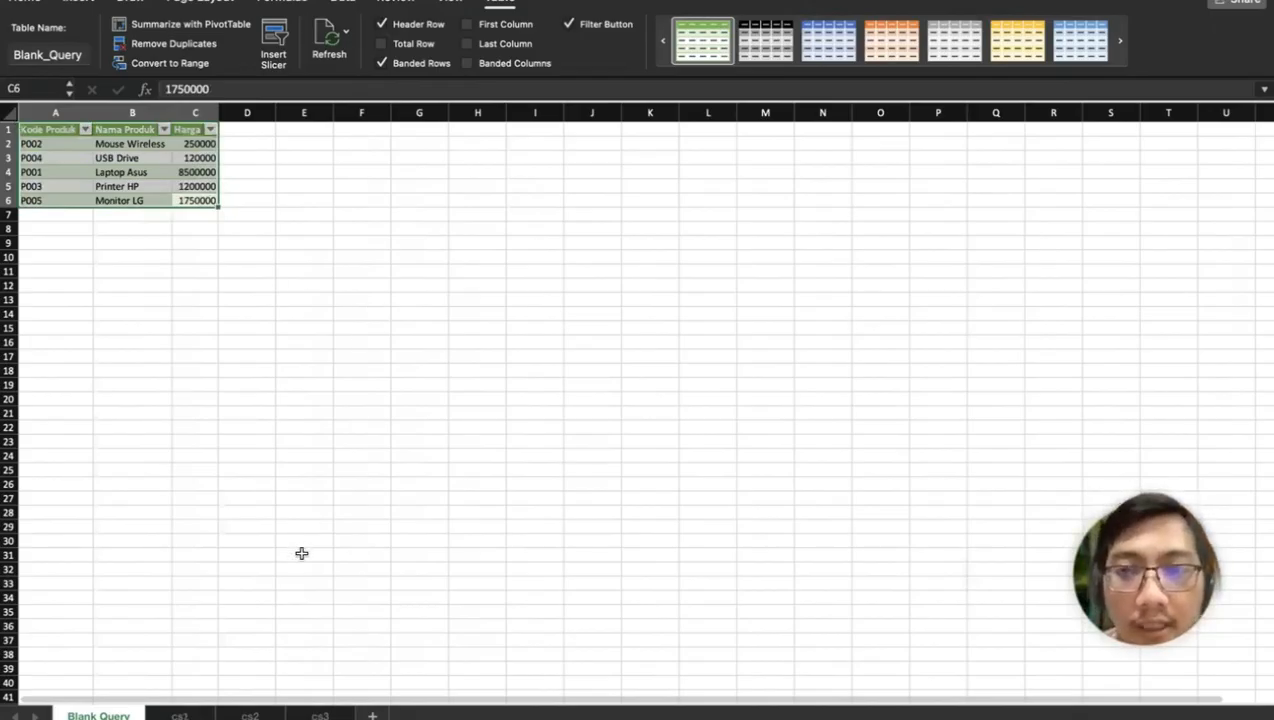
- Go to the cs2 sheet, reopen the Power Query editor and delete the Blank Query
{"action": "left_click", "coordinate": [250, 716]}
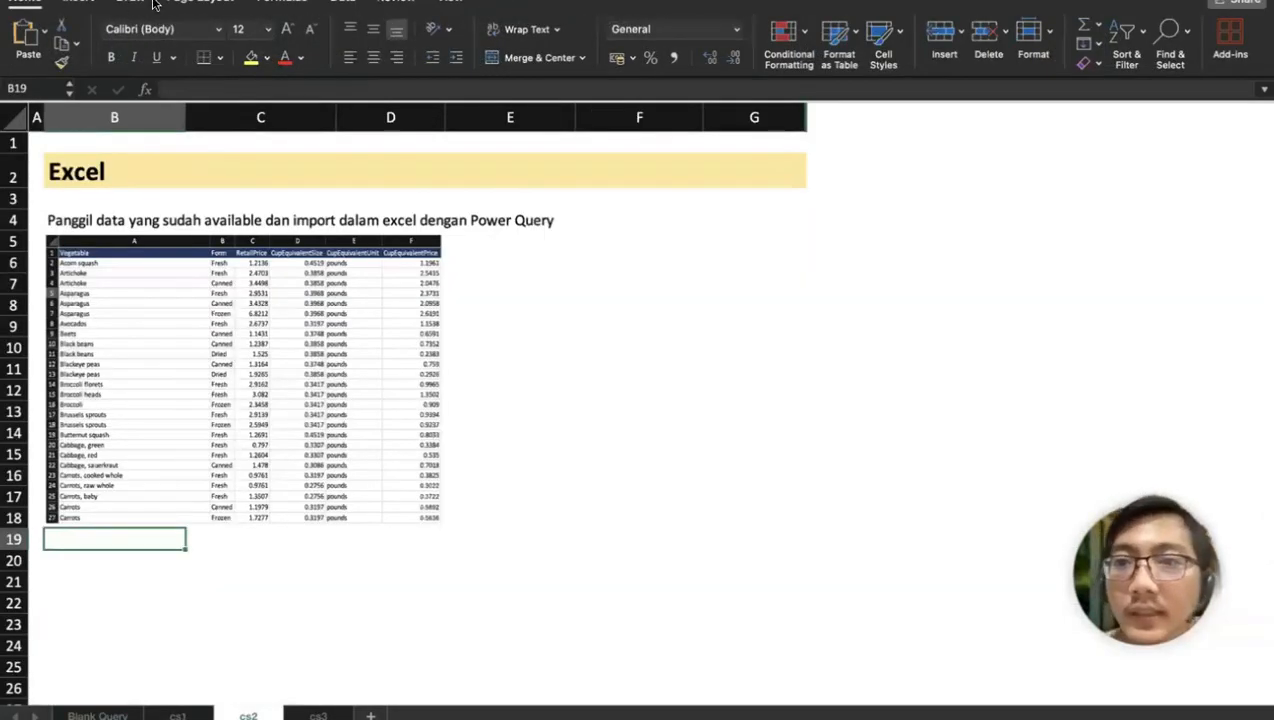
{"action": "left_click", "coordinate": [338, 5]}
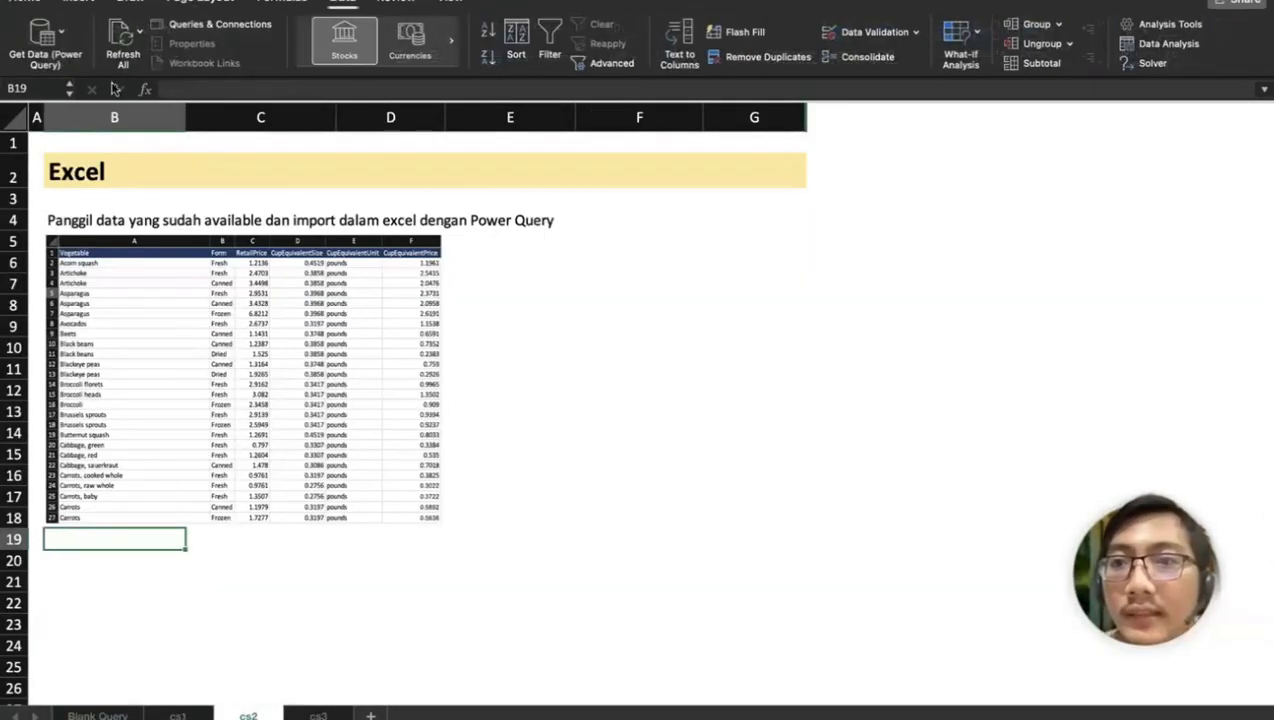
{"action": "left_click", "coordinate": [66, 33]}
{"action": "left_click", "coordinate": [80, 84]}
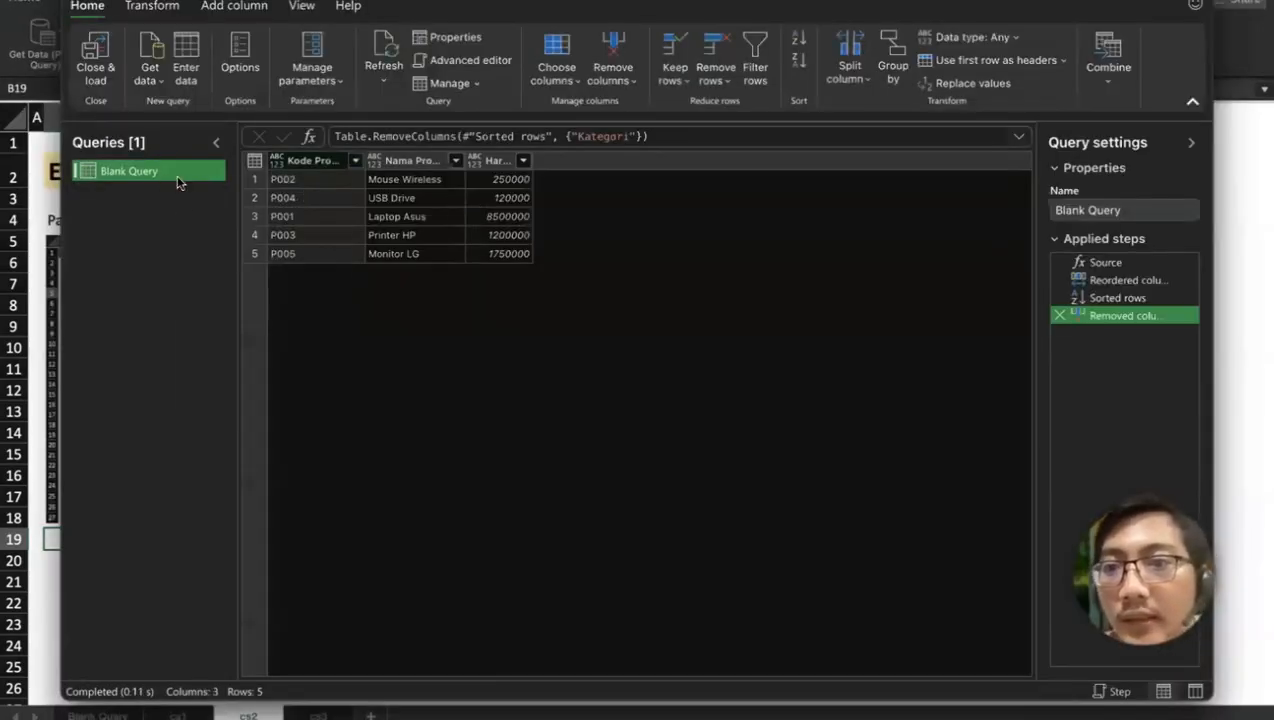
{"action": "right_click", "coordinate": [177, 178]}
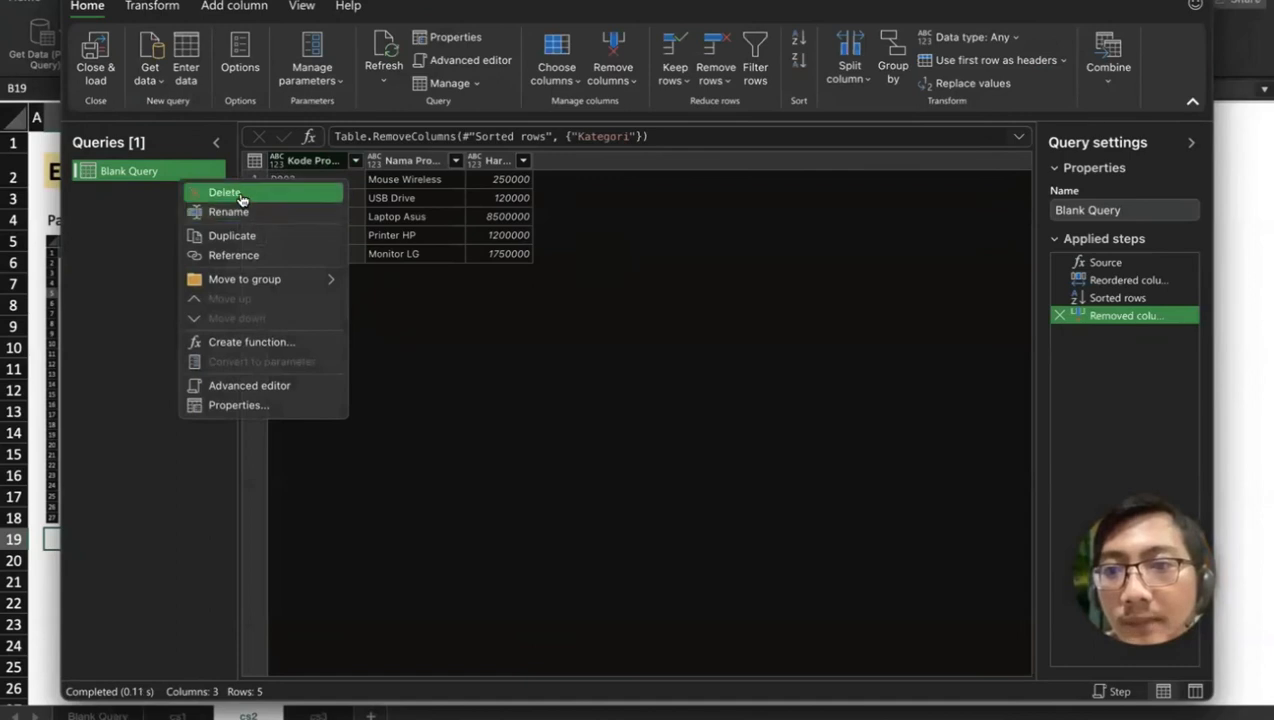
{"action": "left_click", "coordinate": [218, 192]}
{"action": "left_click", "coordinate": [747, 383]}
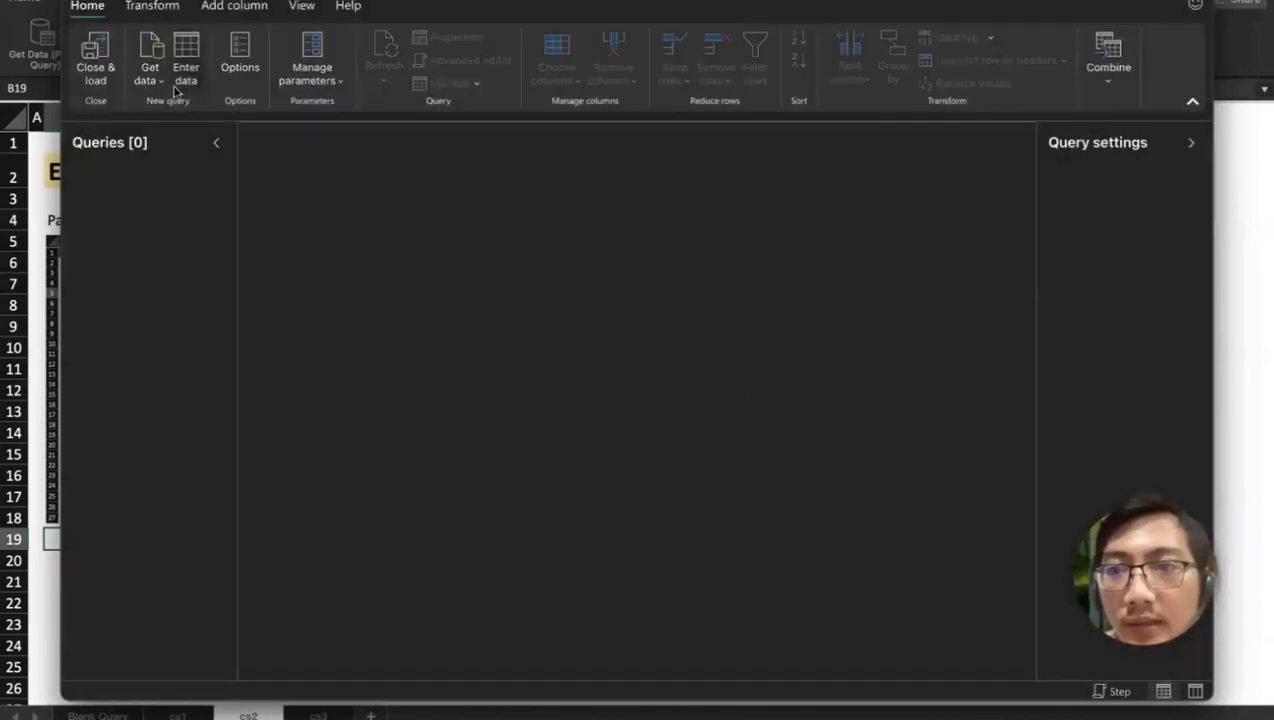
- Connect to the Excel workbook vegetable.xlsx in the DataLab/data/training folder as a new data source
{"action": "left_click", "coordinate": [151, 62]}
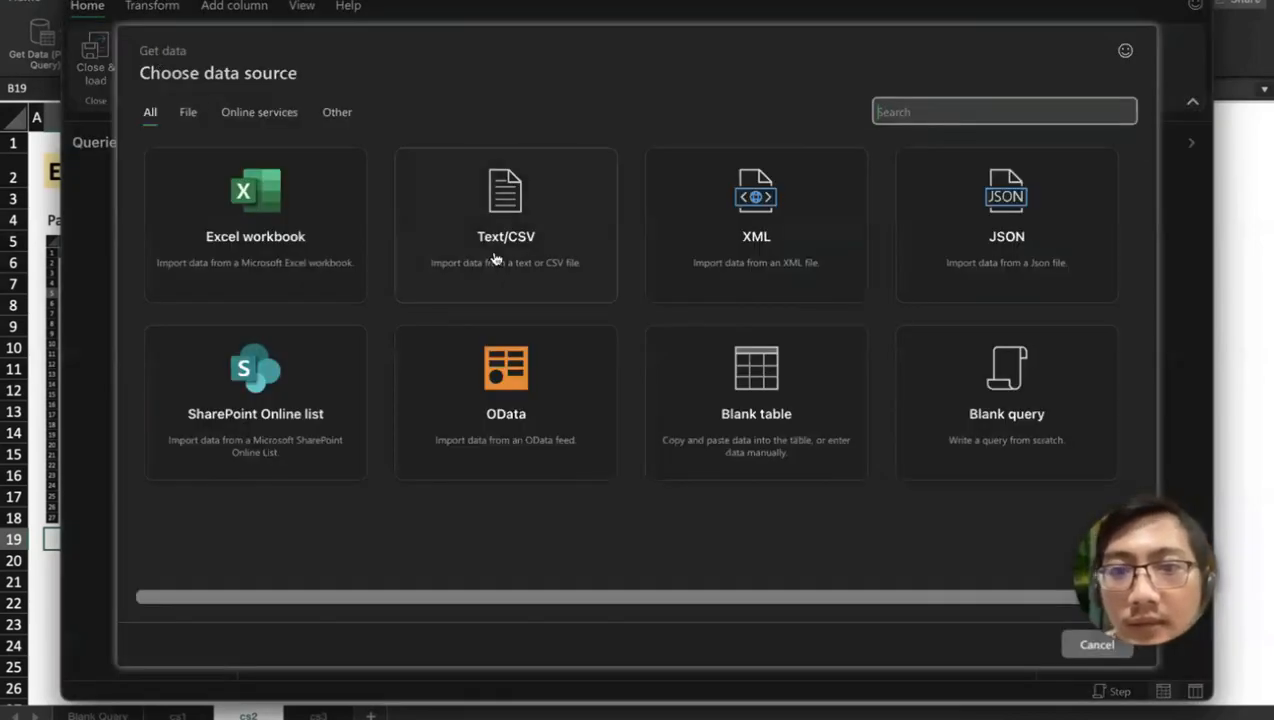
{"action": "left_click", "coordinate": [270, 211]}
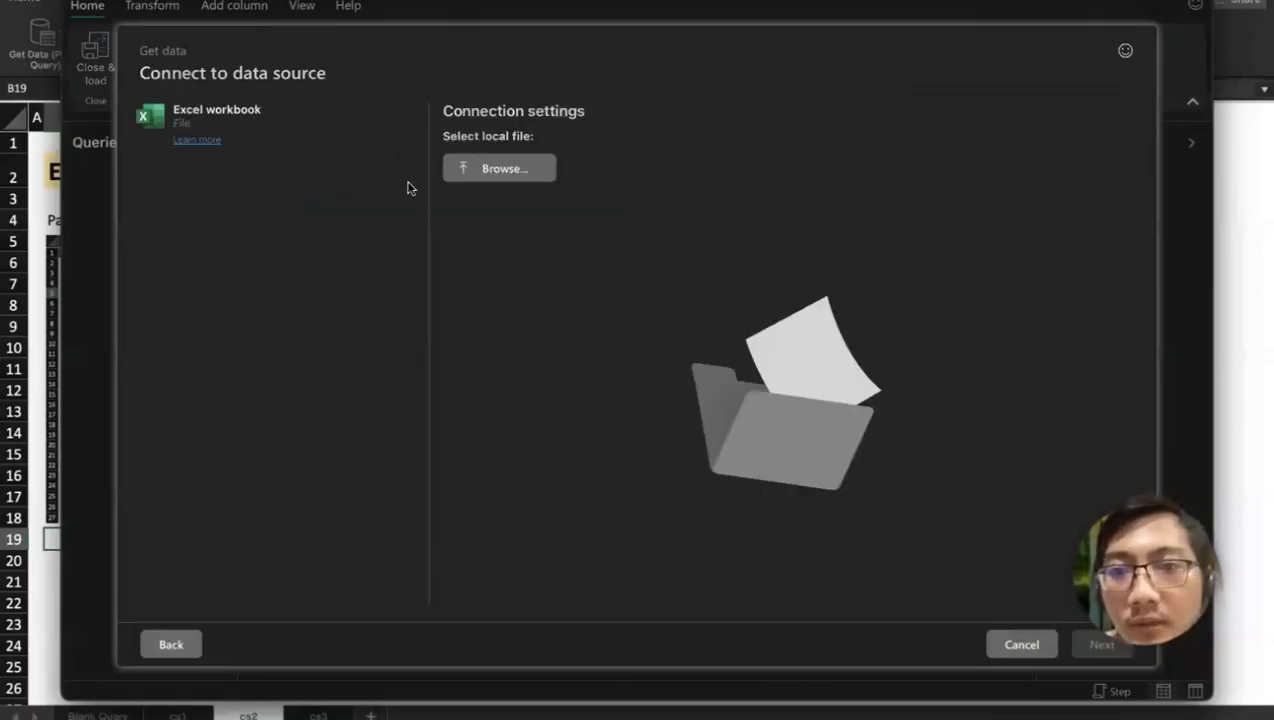
{"action": "left_click", "coordinate": [485, 167]}
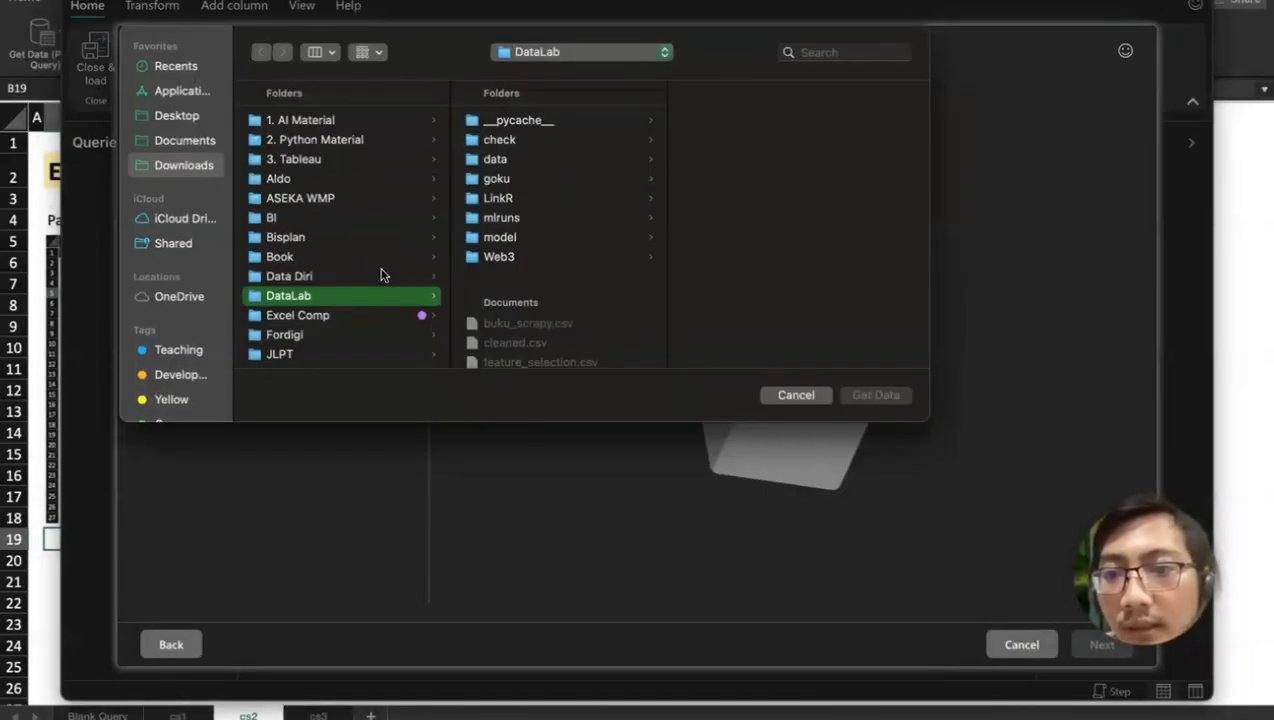
{"action": "left_click", "coordinate": [504, 166]}
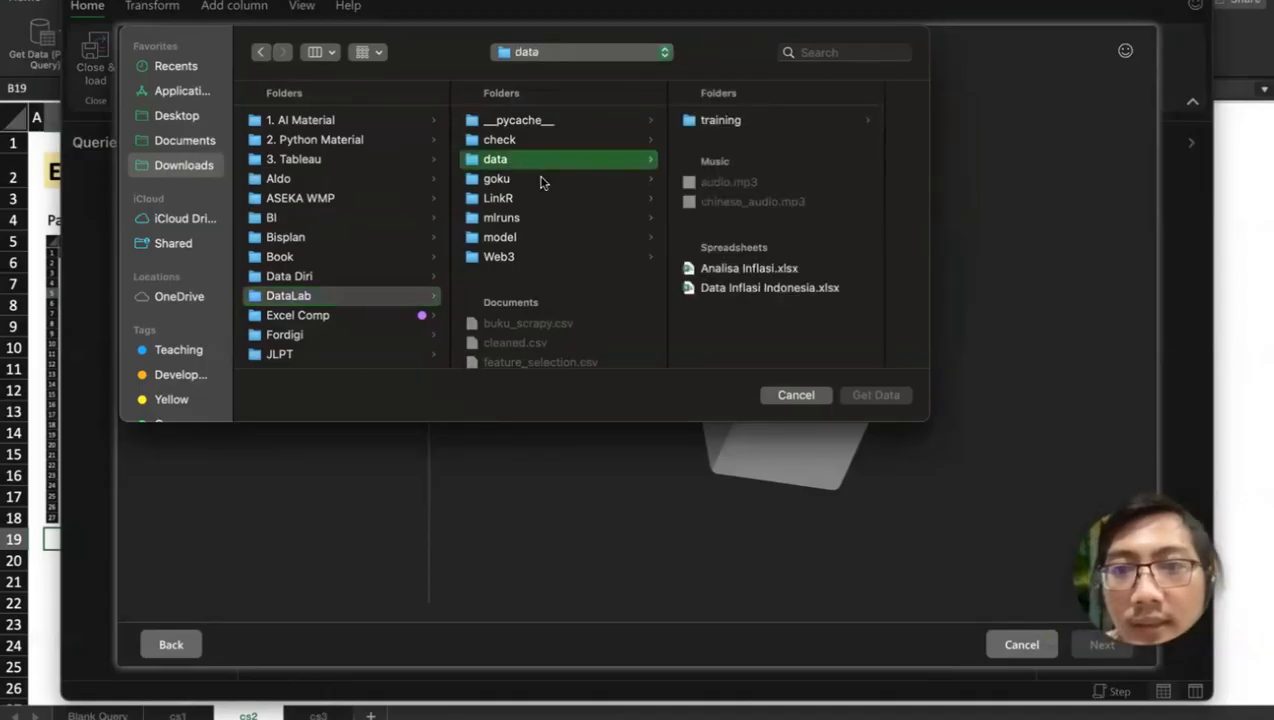
{"action": "left_click", "coordinate": [773, 122]}
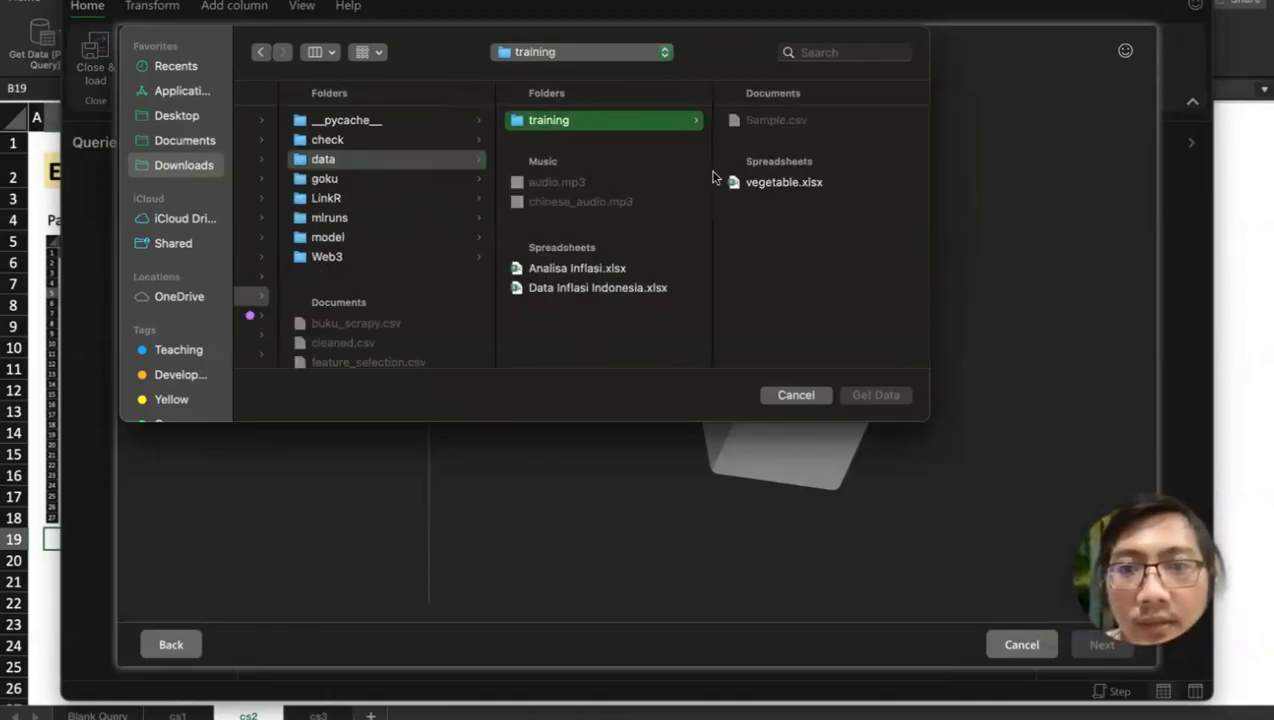
{"action": "left_click", "coordinate": [788, 183]}
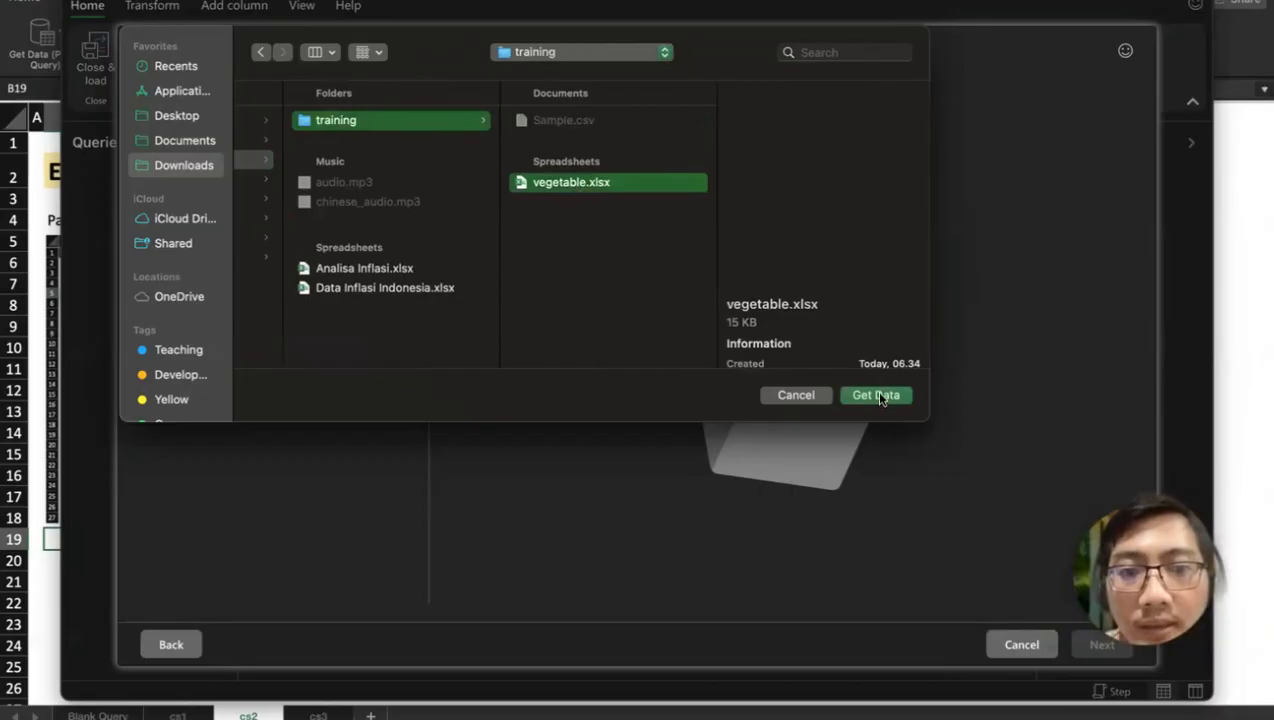
{"action": "left_click", "coordinate": [876, 393]}
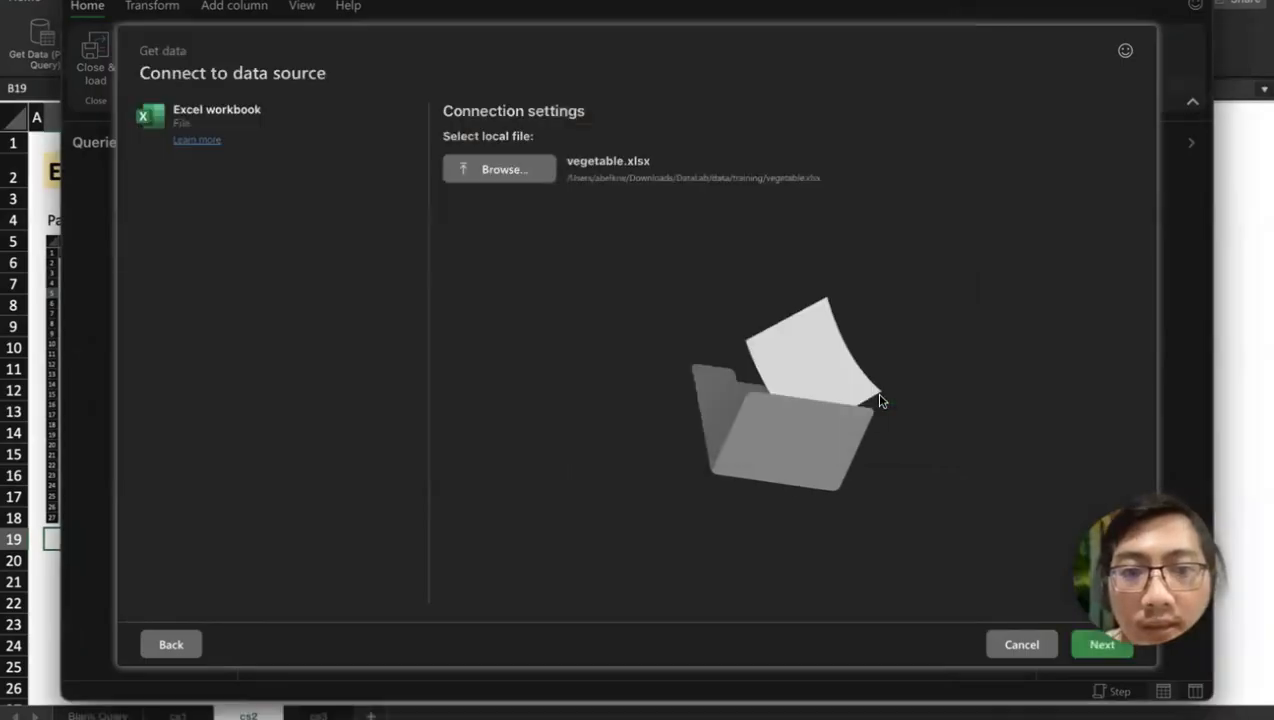
{"action": "left_click", "coordinate": [1100, 645]}
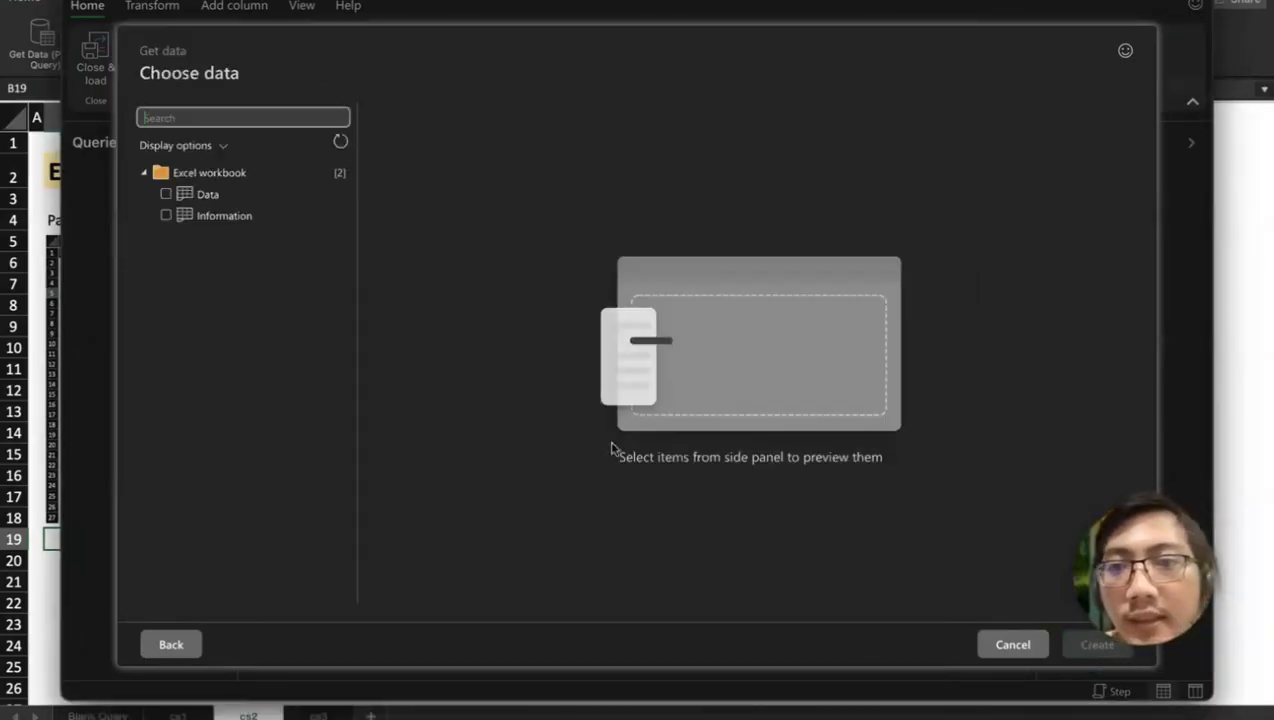
- Preview the workbook's Data and Information sheets and create a query from Data only
{"action": "left_click", "coordinate": [191, 197]}
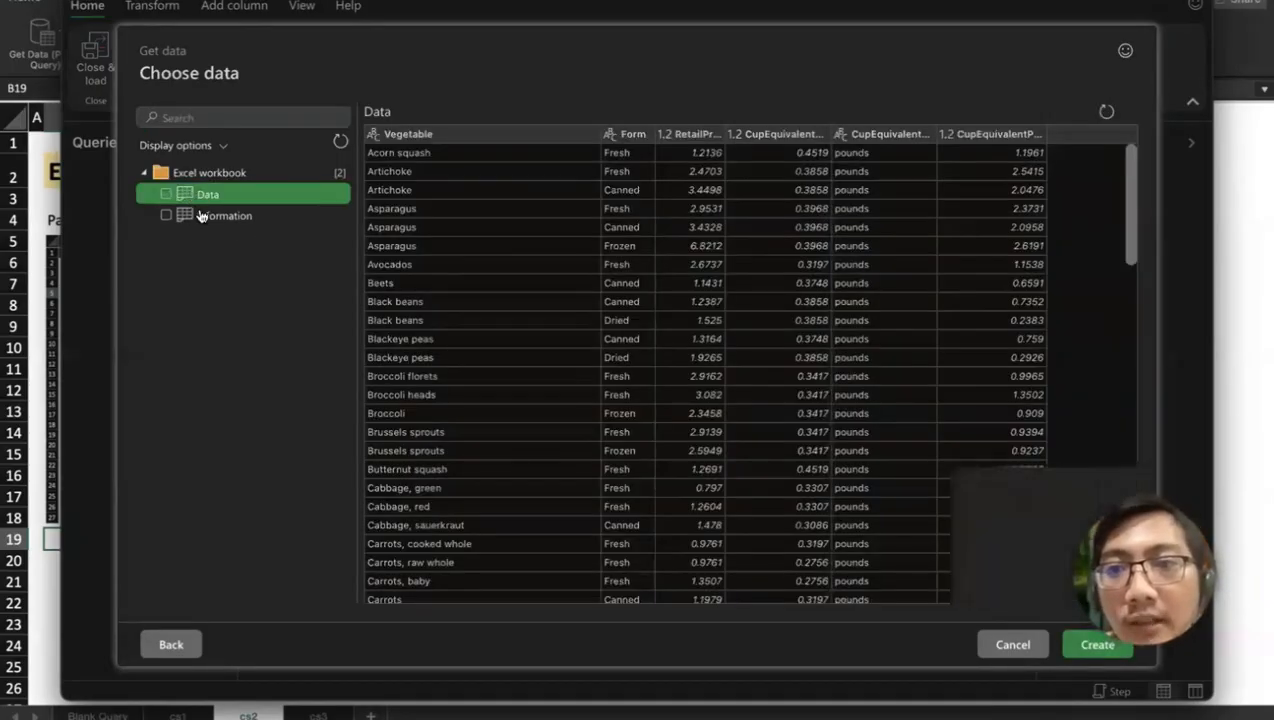
{"action": "left_click", "coordinate": [200, 216]}
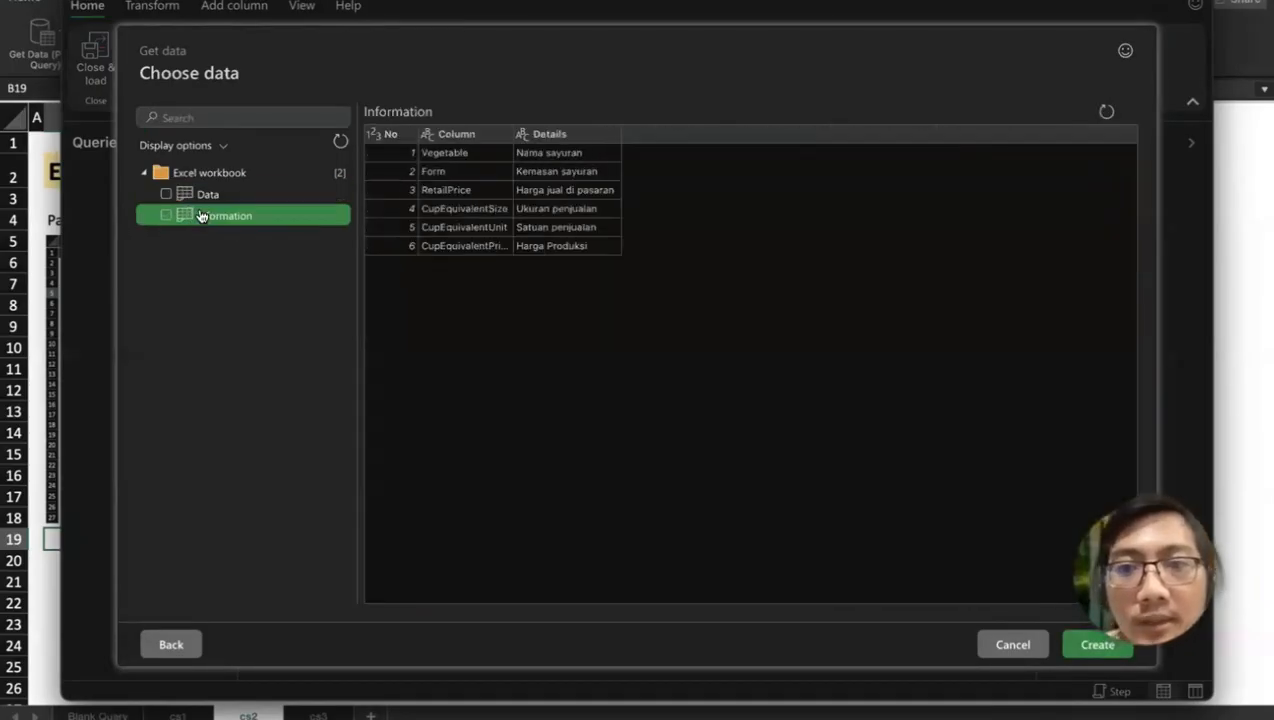
{"action": "left_click", "coordinate": [204, 196]}
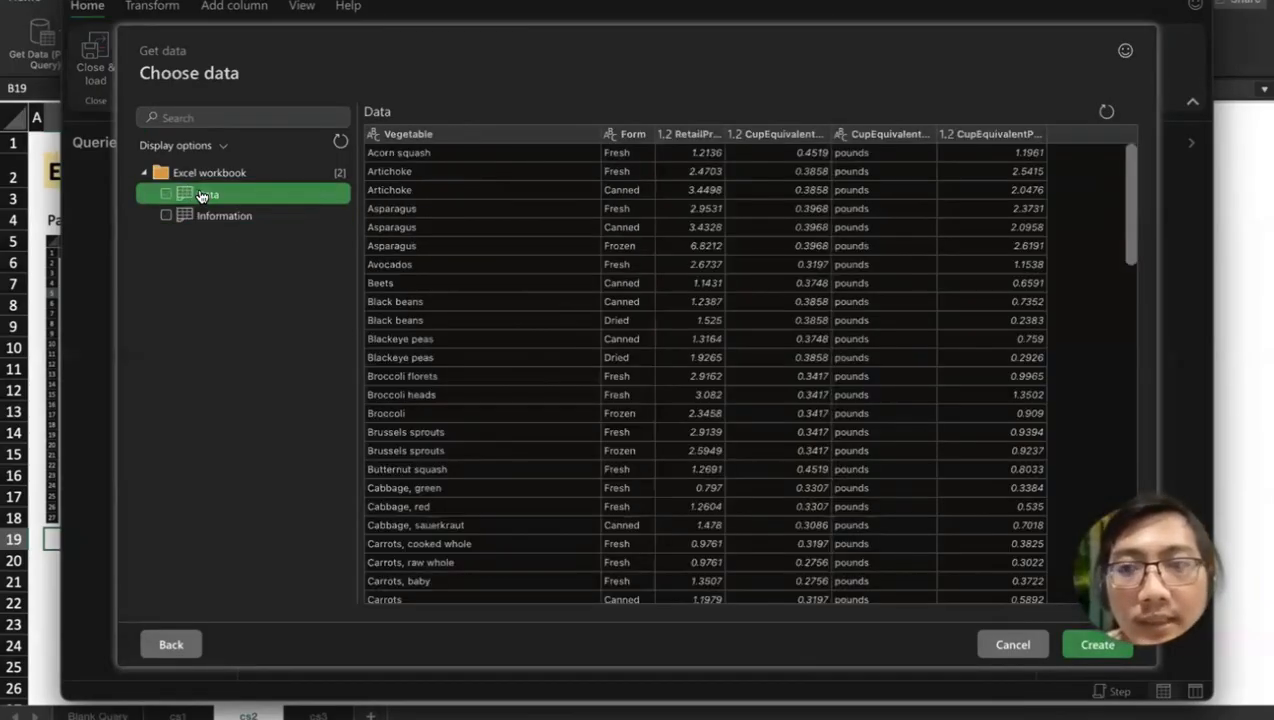
{"action": "left_click", "coordinate": [167, 199]}
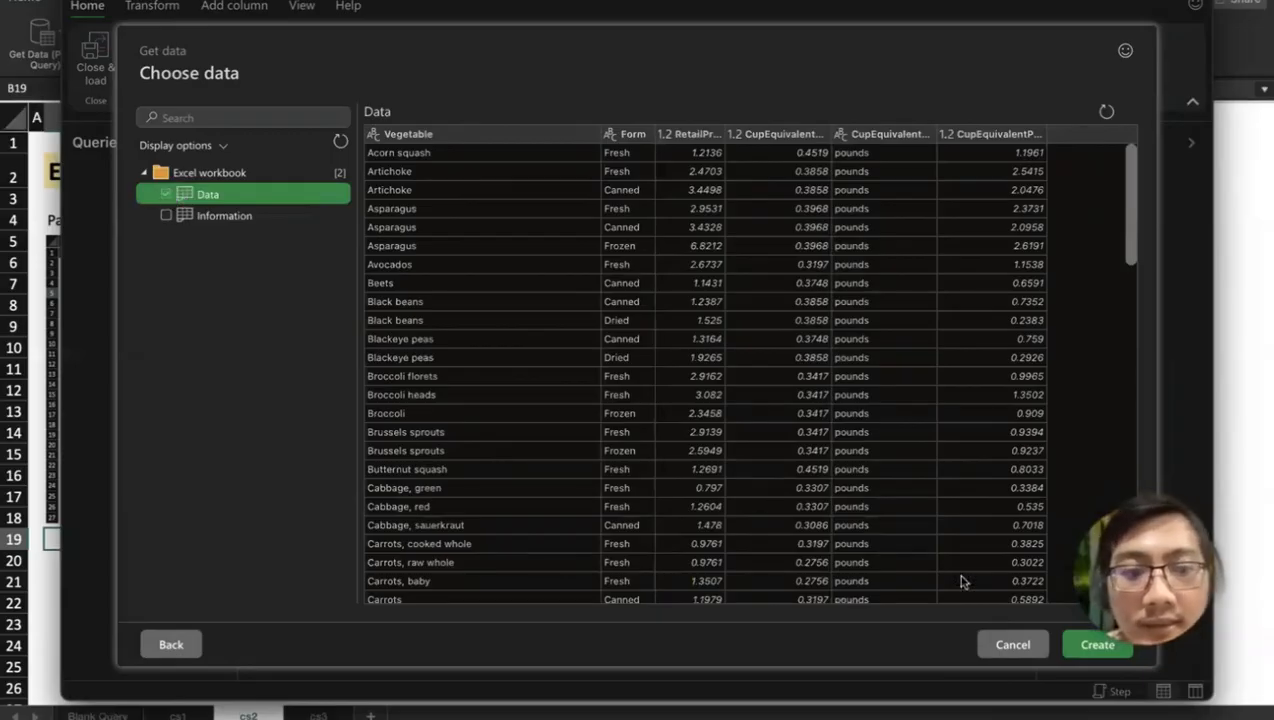
{"action": "left_click", "coordinate": [1083, 648]}
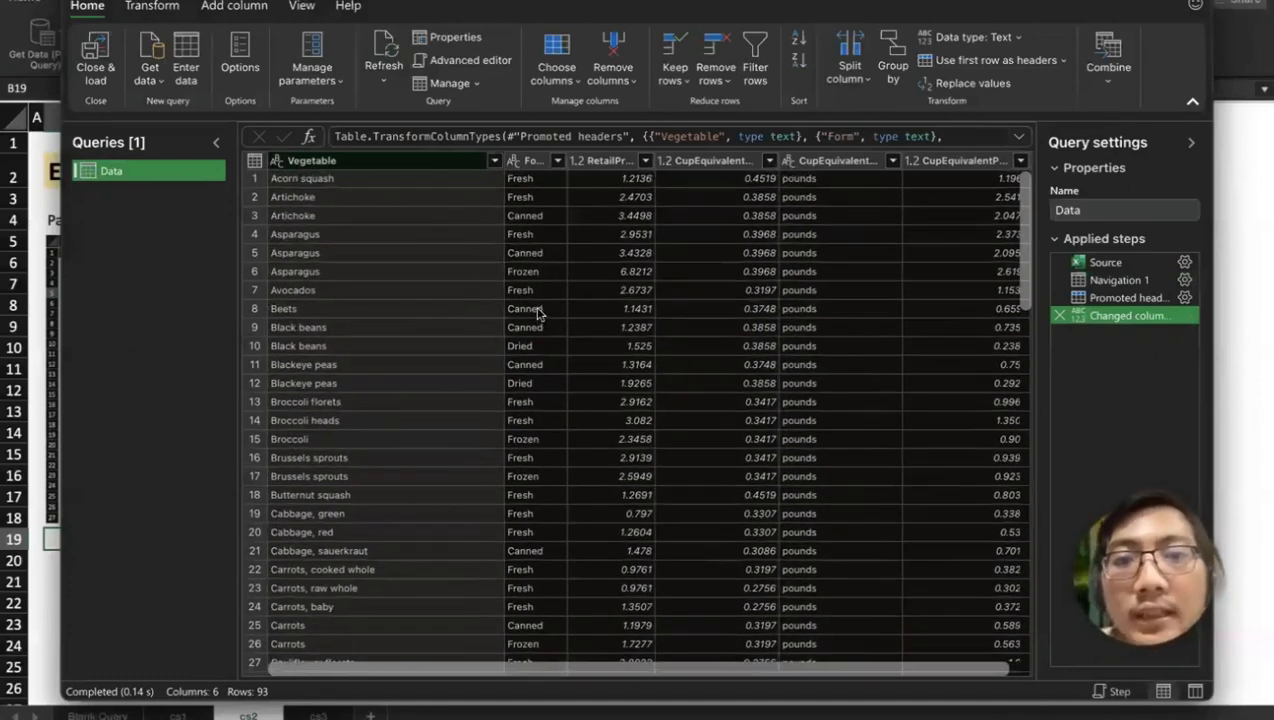
- Narrow the Vegetable column so every column fits in the preview, and look through the imported rows
{"action": "left_click", "coordinate": [768, 161]}
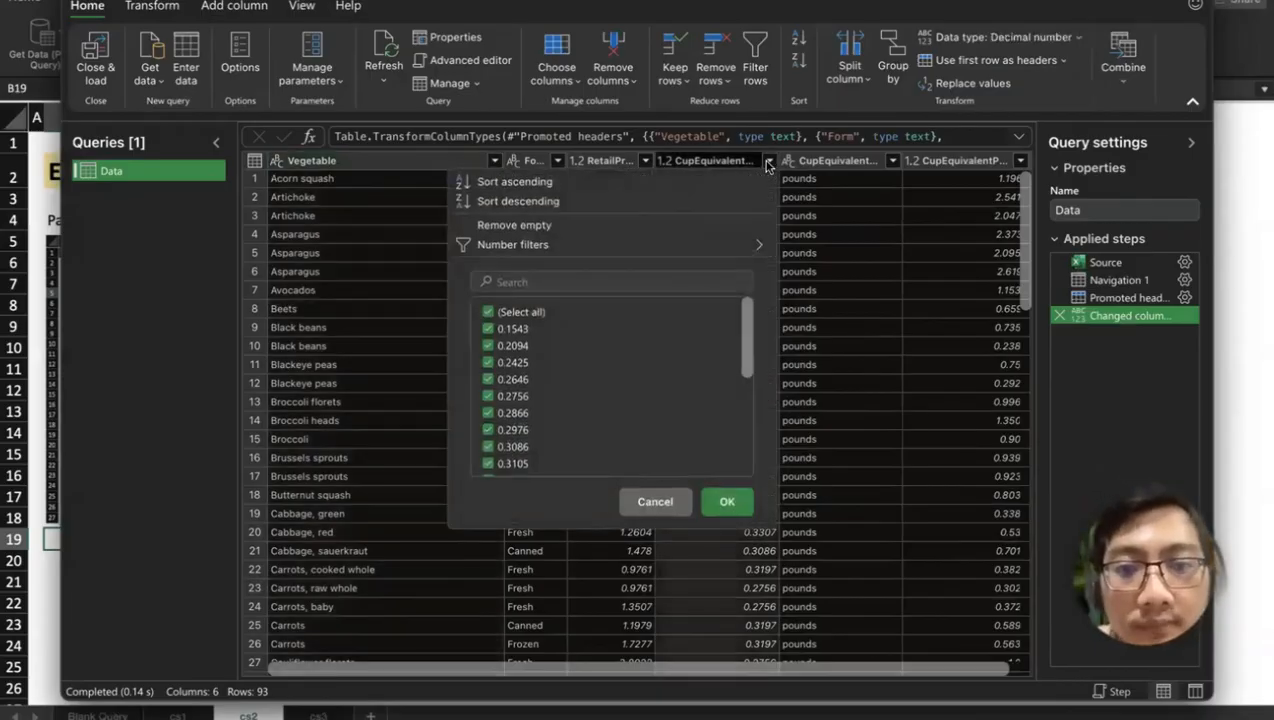
{"action": "left_click", "coordinate": [774, 214]}
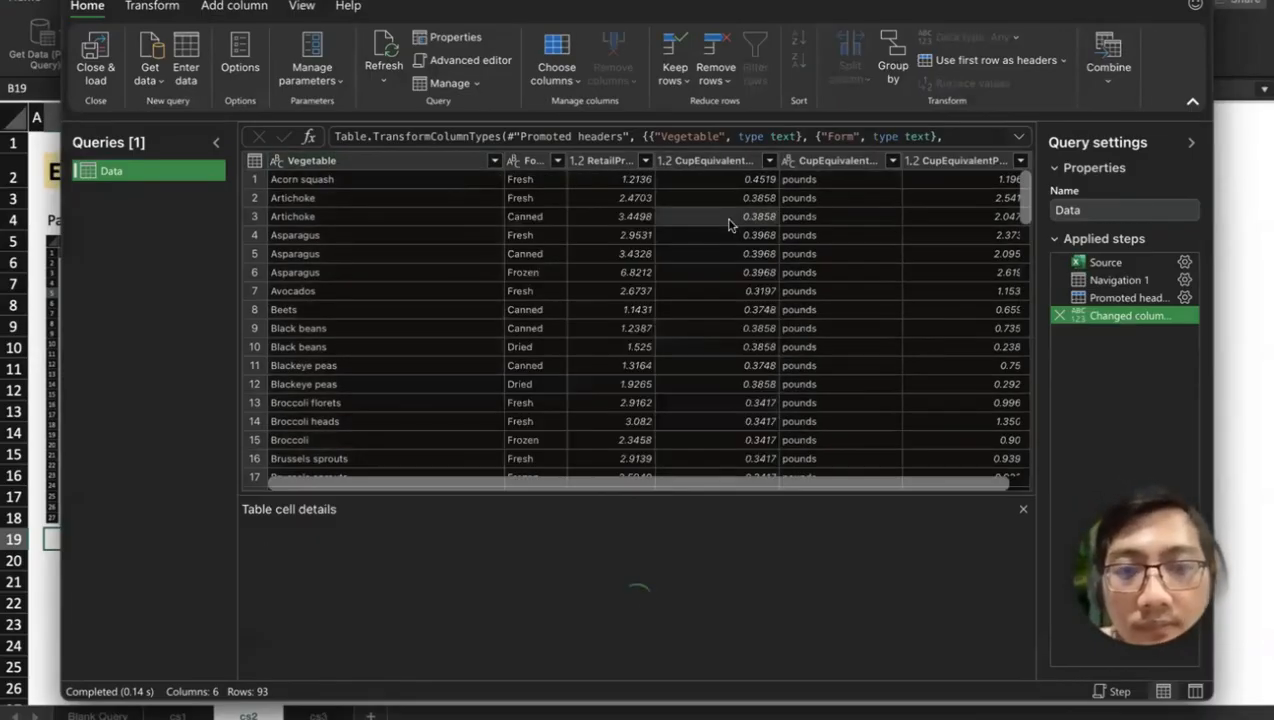
{"action": "scroll", "coordinate": [627, 235], "scroll_direction": "right", "scroll_amount": 1}
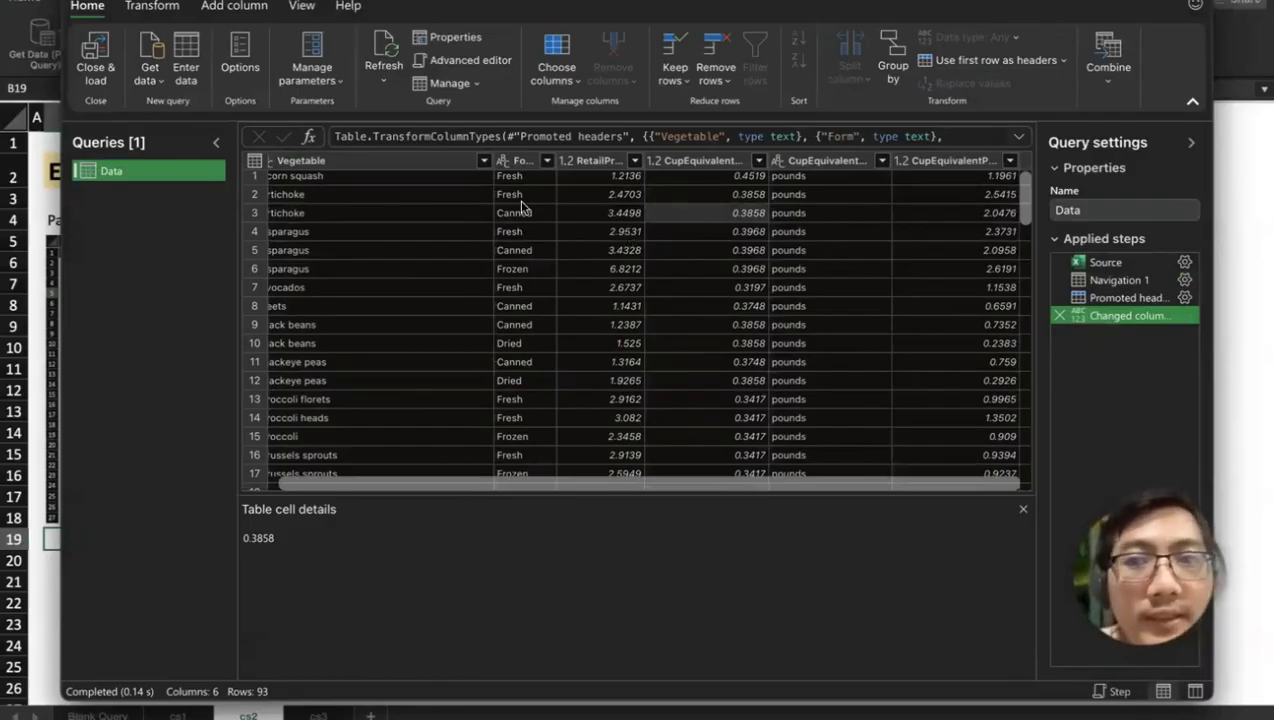
{"action": "left_click_drag", "start_coordinate": [491, 160], "coordinate": [388, 165]}
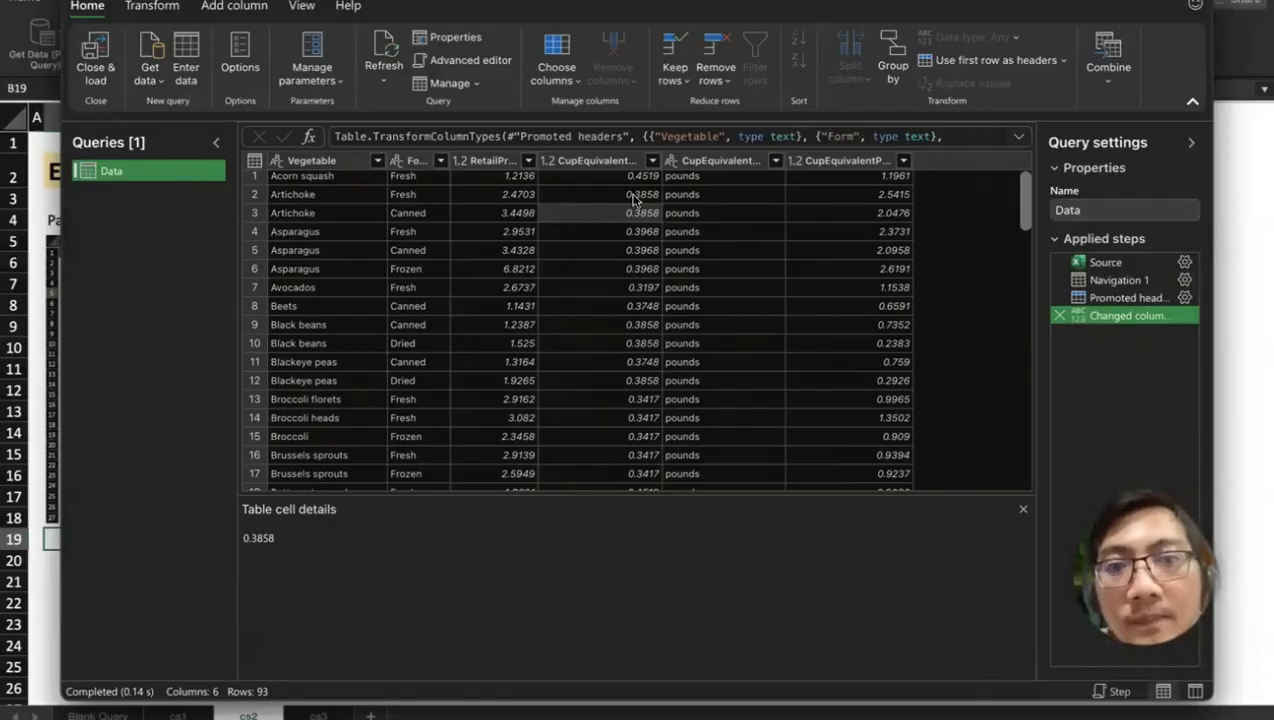
{"action": "scroll", "coordinate": [610, 195], "scroll_direction": "down", "scroll_amount": 4}
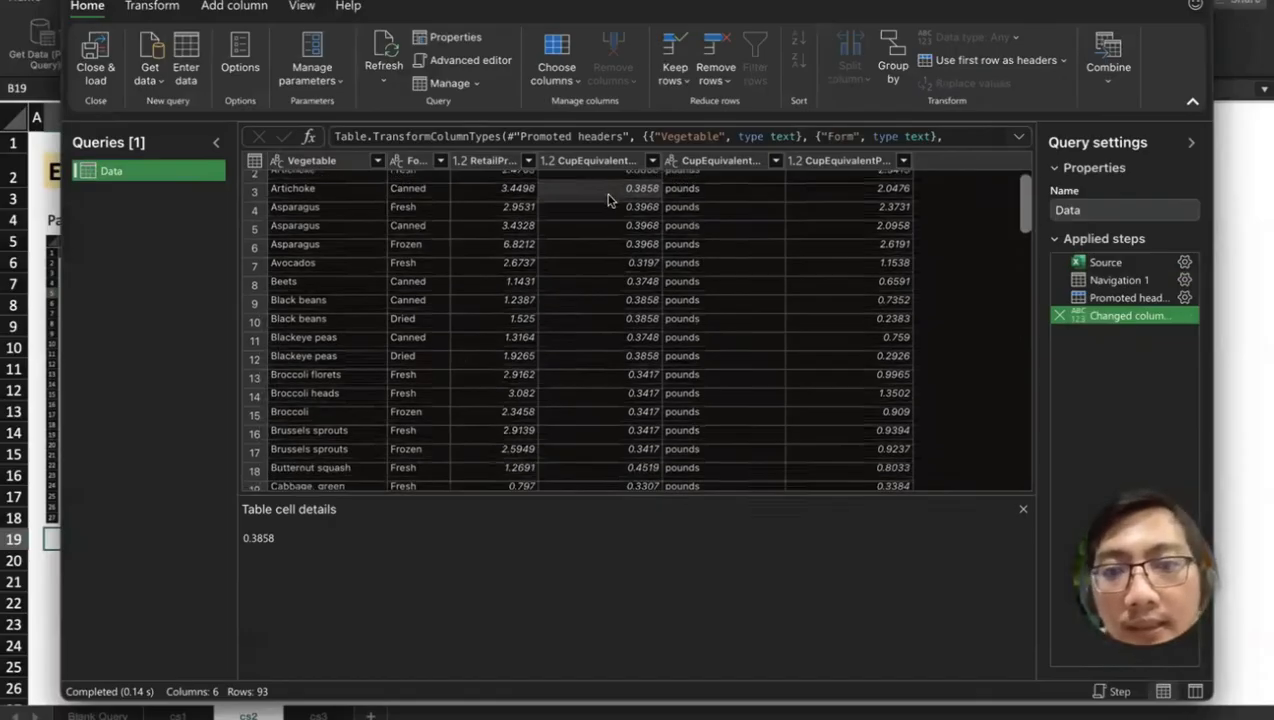
{"action": "scroll", "coordinate": [608, 200], "scroll_direction": "down", "scroll_amount": 10}
{"action": "scroll", "coordinate": [608, 200], "scroll_direction": "up", "scroll_amount": 15}
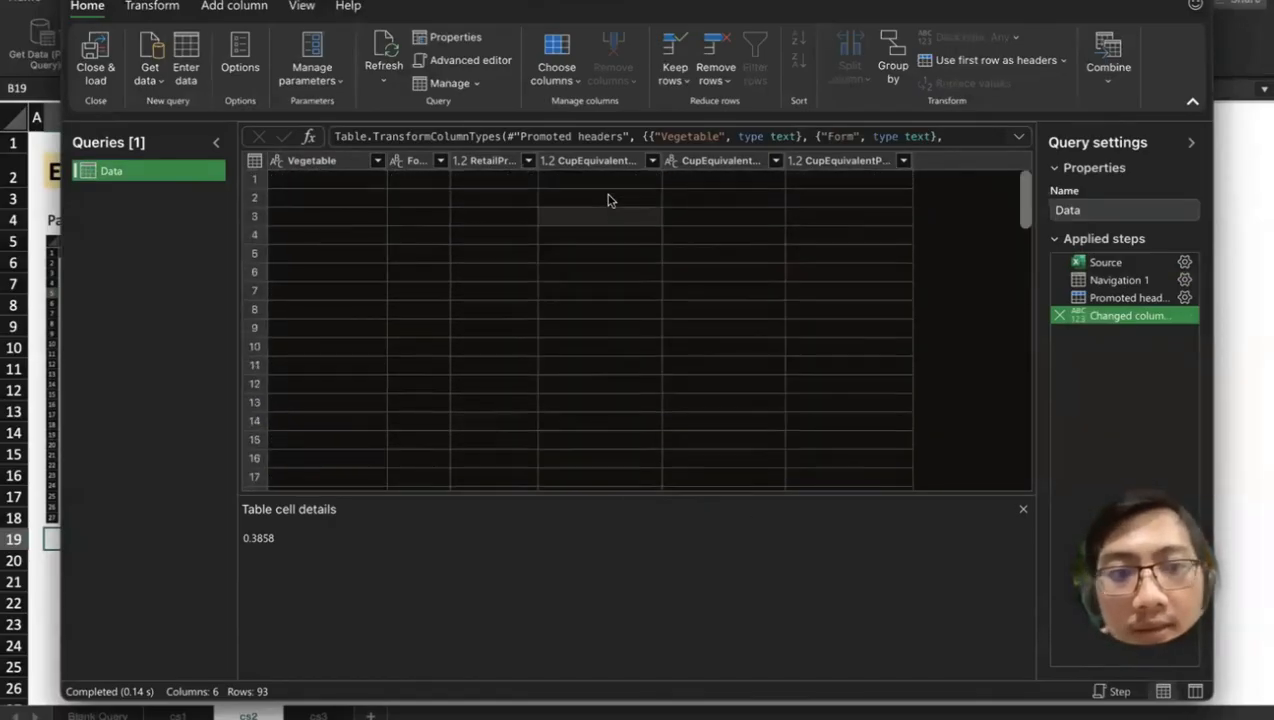
- Compare the table preview at the Promoted headers and Navigation 1 applied steps
{"action": "left_click", "coordinate": [1137, 302]}
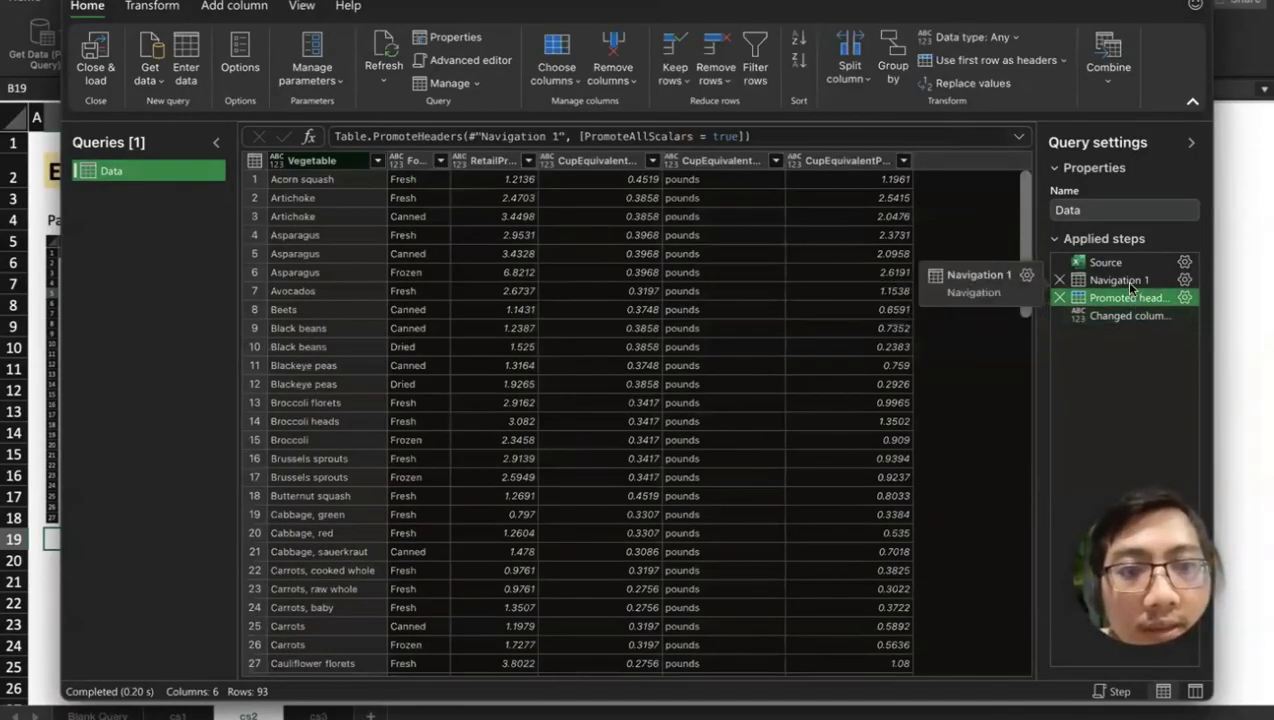
{"action": "left_click", "coordinate": [1124, 281]}
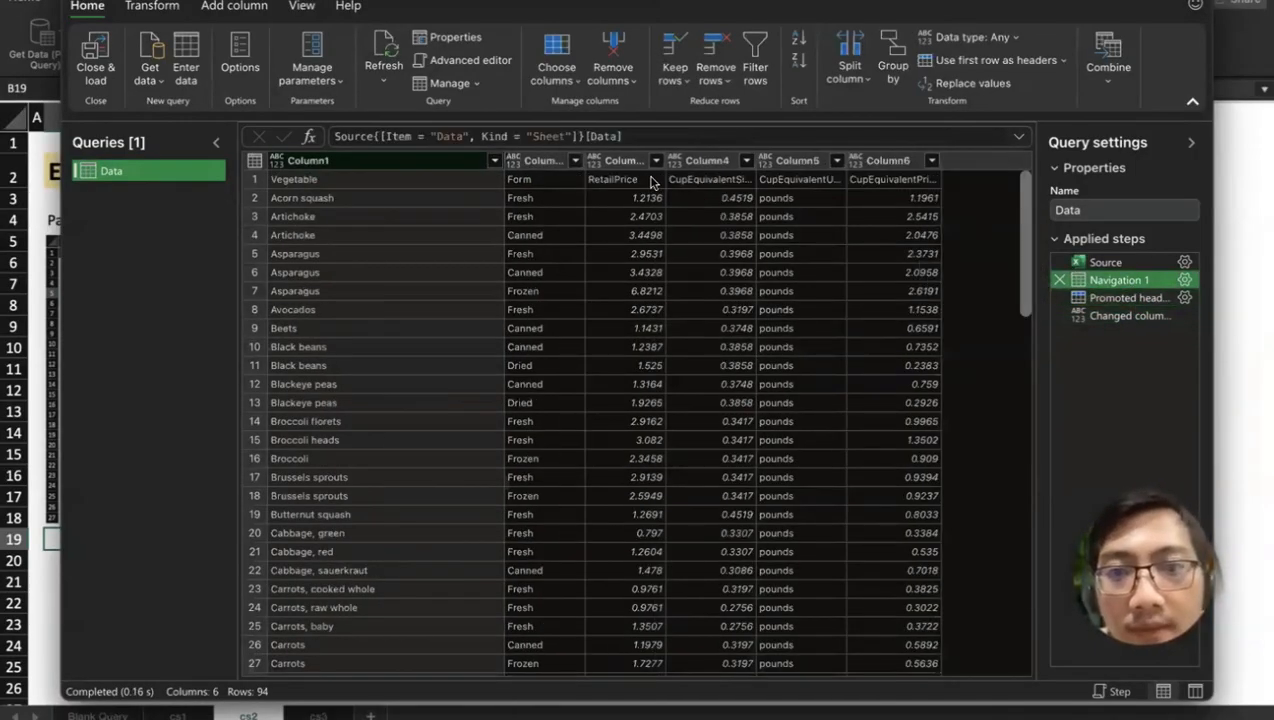
{"action": "left_click", "coordinate": [1097, 301]}
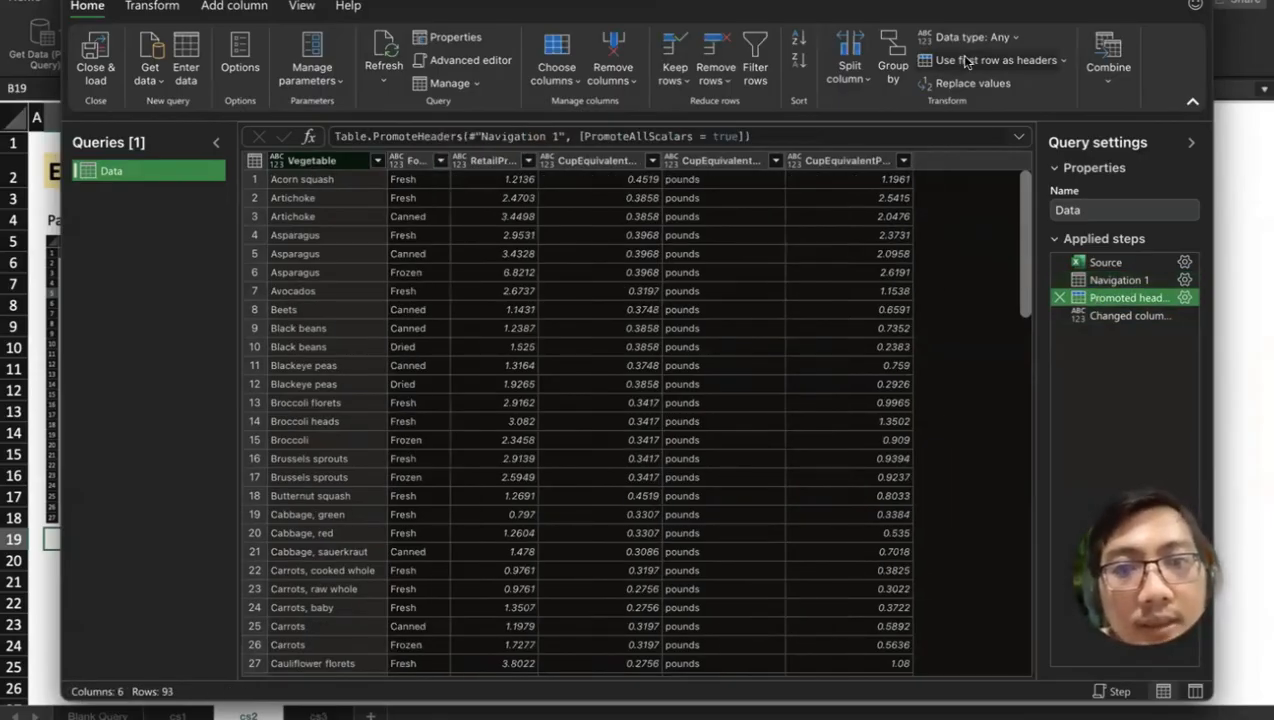
{"action": "left_click", "coordinate": [1116, 280]}
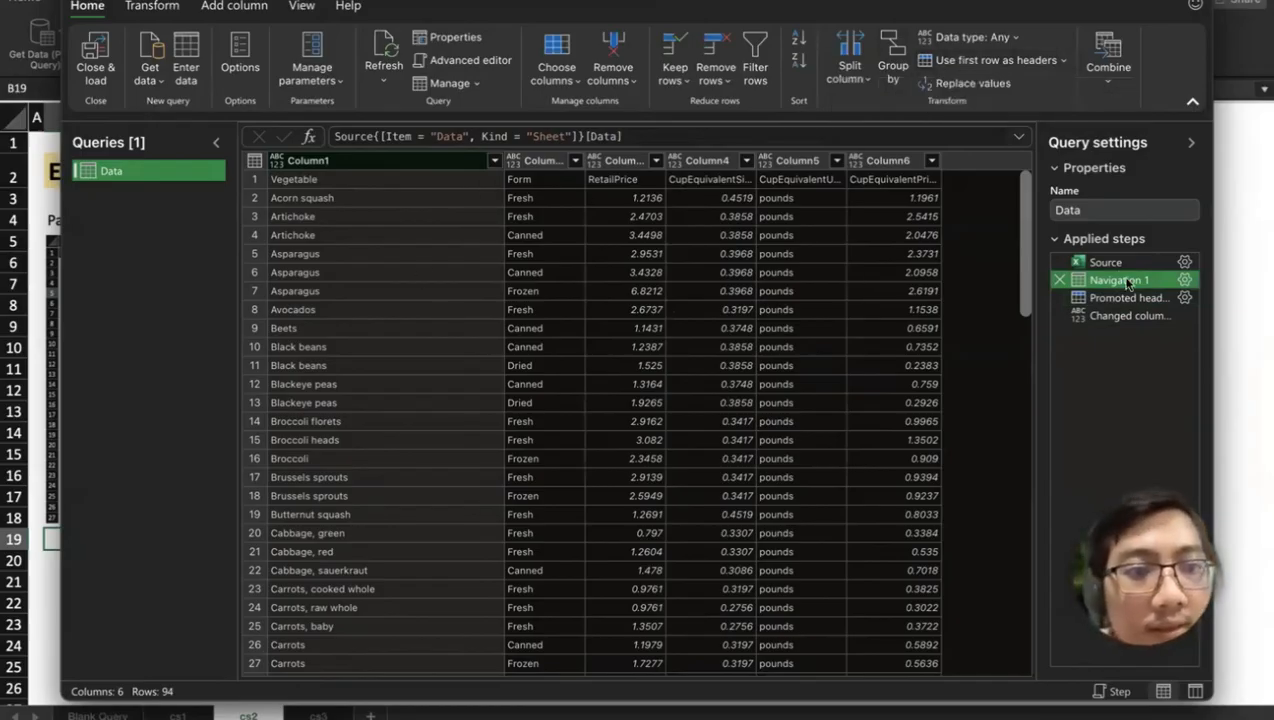
- Compare the table preview at the Navigation 1, Promoted headers and Changed column type applied steps
{"action": "left_click", "coordinate": [1107, 316]}
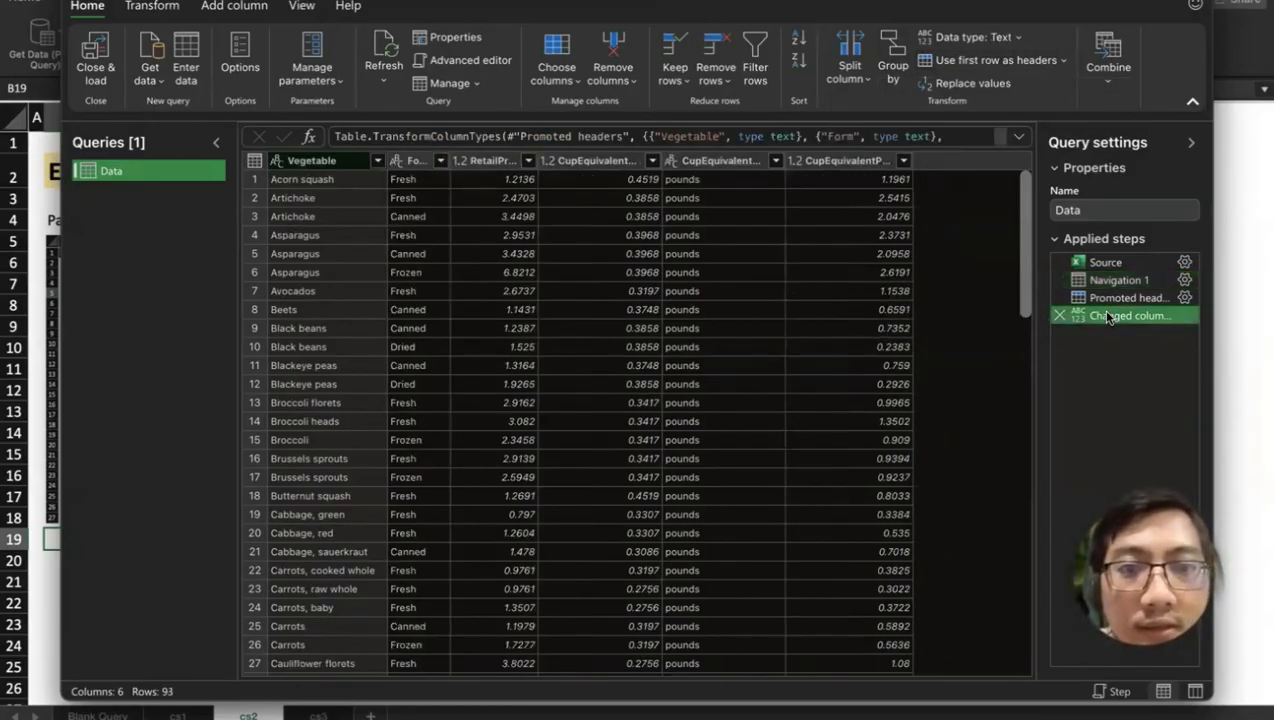
{"action": "left_click", "coordinate": [1128, 299]}
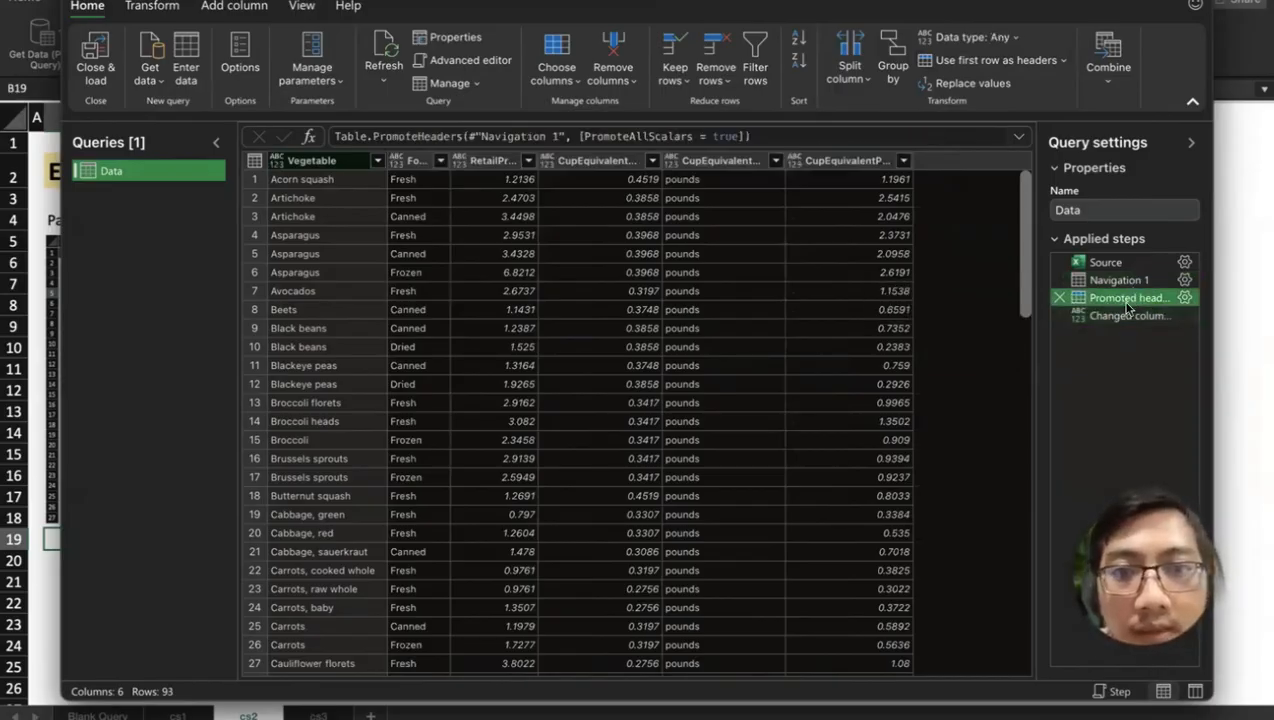
{"action": "left_click", "coordinate": [1125, 314]}
{"action": "left_click", "coordinate": [1125, 284]}
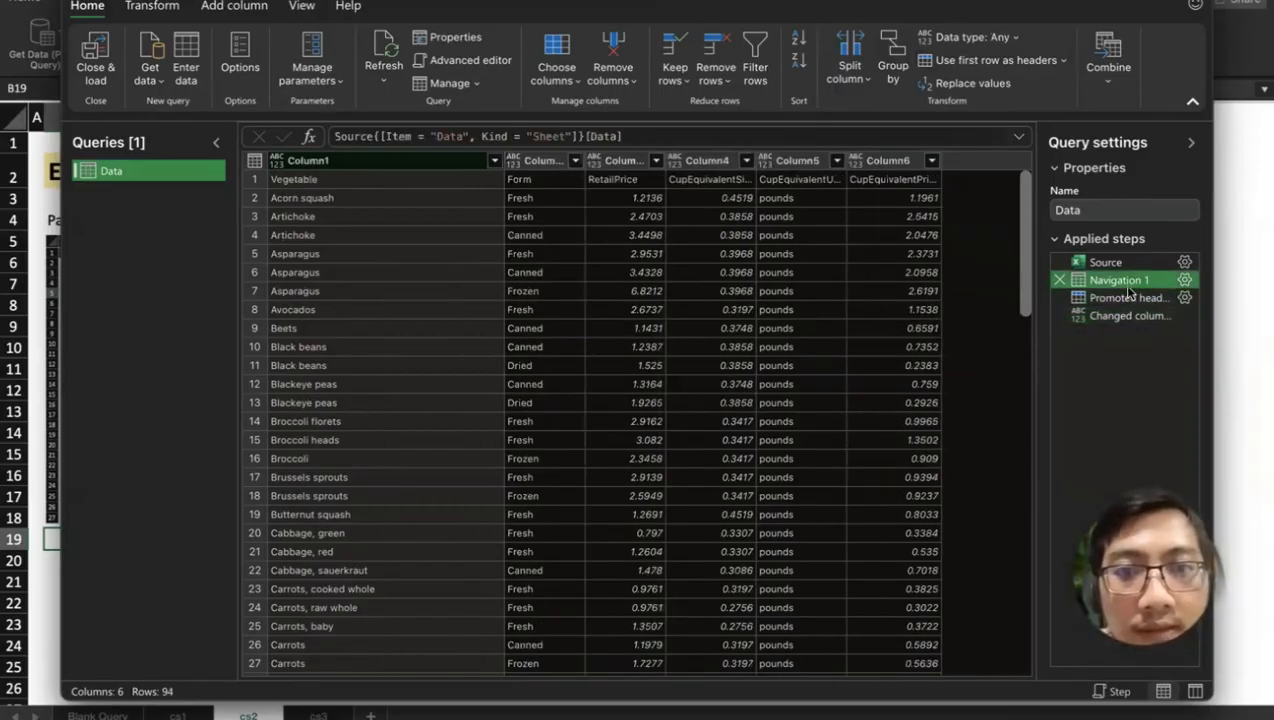
{"action": "left_click", "coordinate": [1119, 297]}
{"action": "left_click", "coordinate": [1125, 316]}
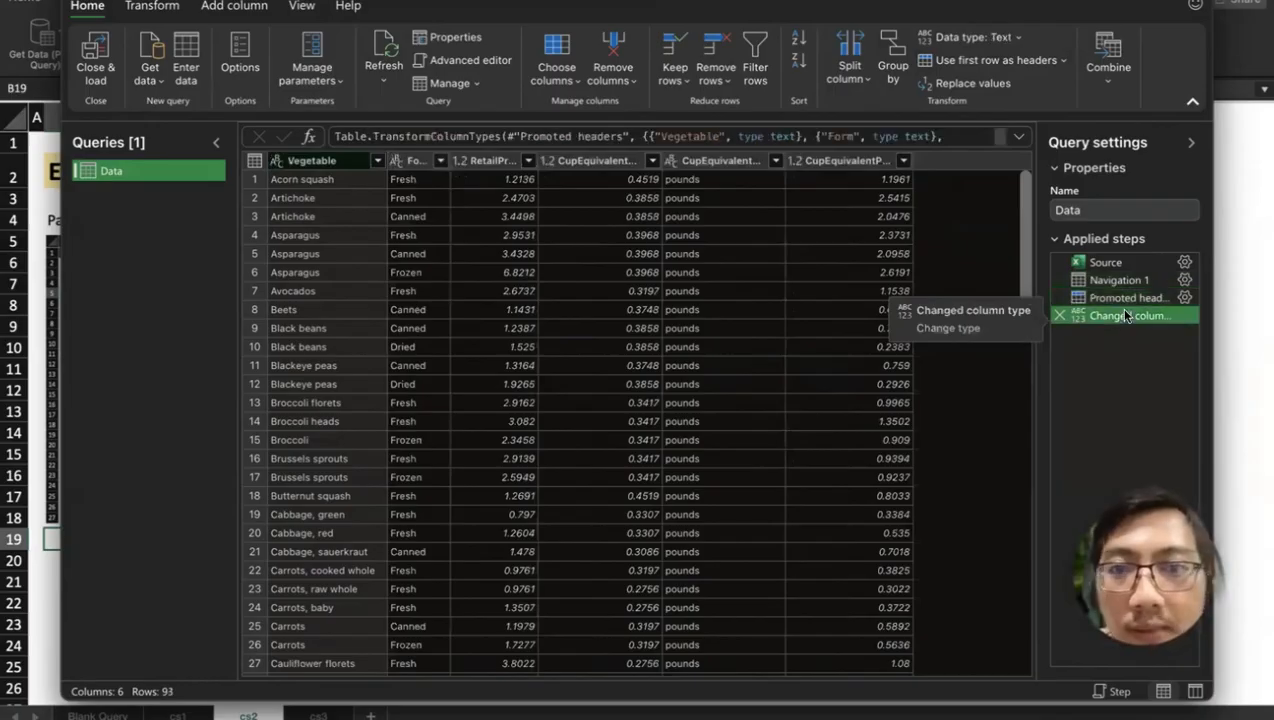
{"action": "left_click", "coordinate": [1127, 302]}
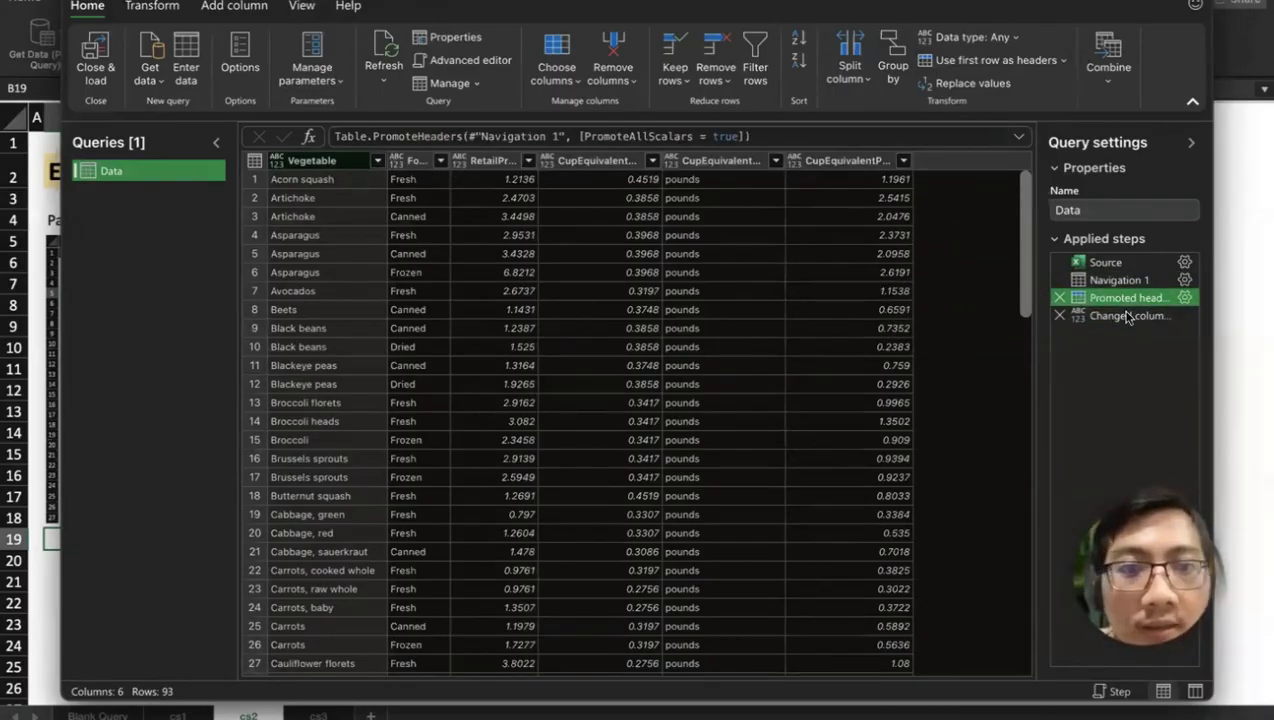
{"action": "left_click", "coordinate": [1125, 315]}
- Review the data types available for the CupEquivalentSize, RetailPrice, Form and Vegetable columns
{"action": "left_click", "coordinate": [548, 160]}
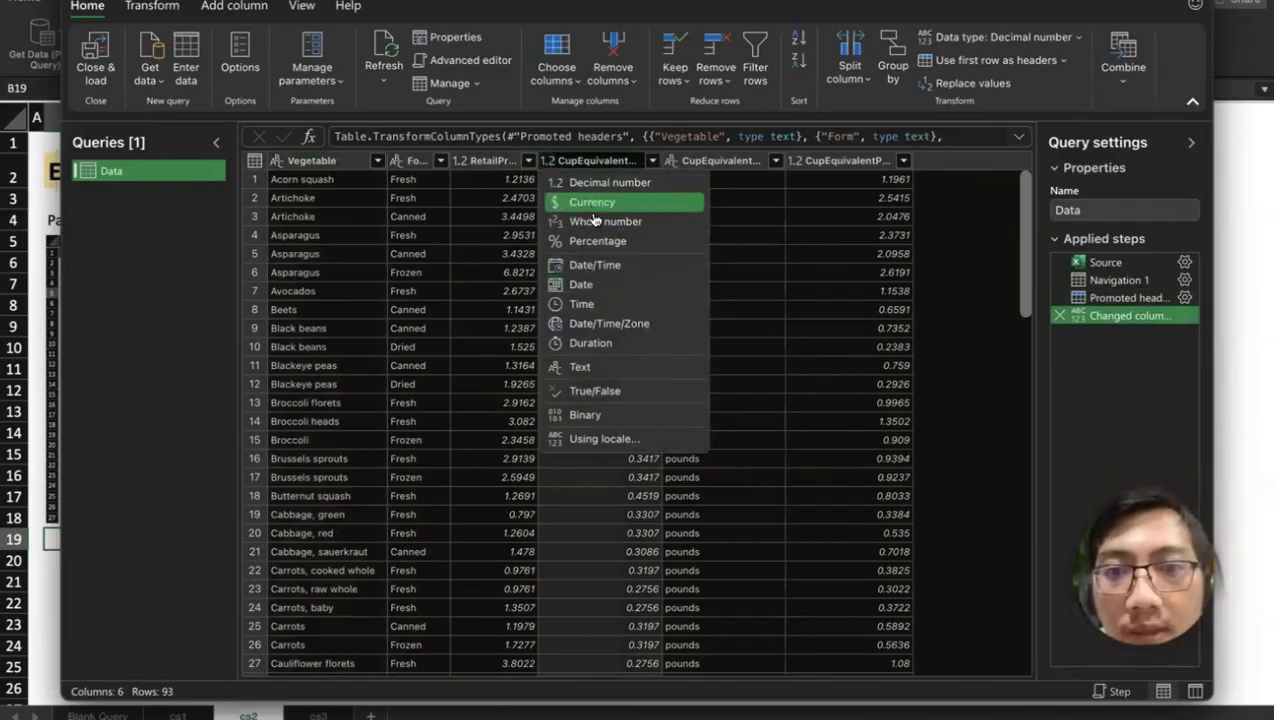
{"action": "left_click", "coordinate": [457, 162]}
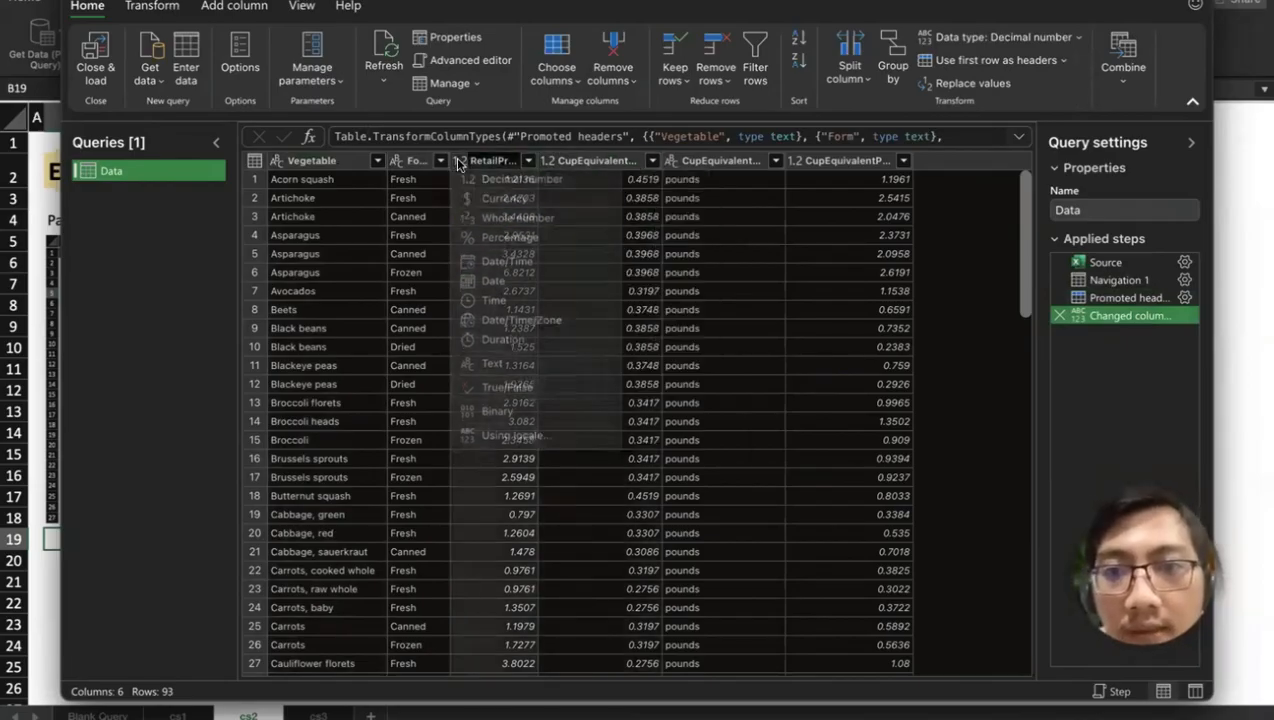
{"action": "left_click", "coordinate": [396, 162]}
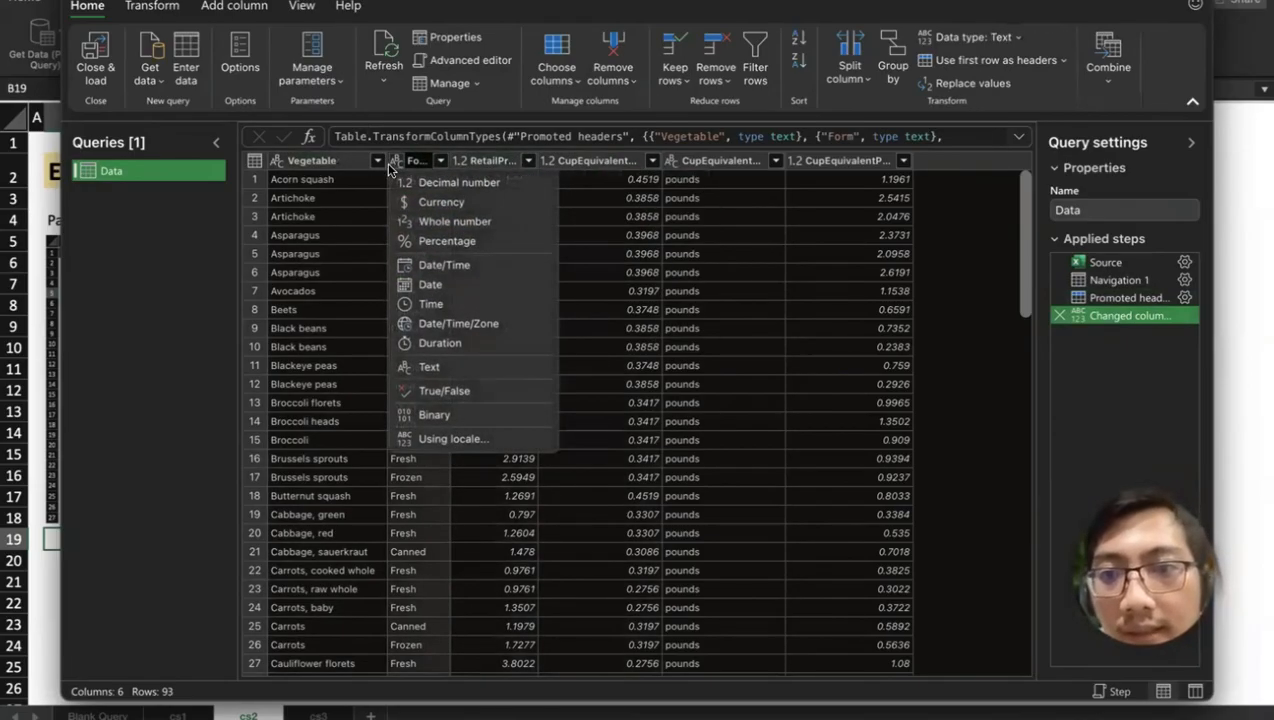
{"action": "left_click", "coordinate": [277, 161]}
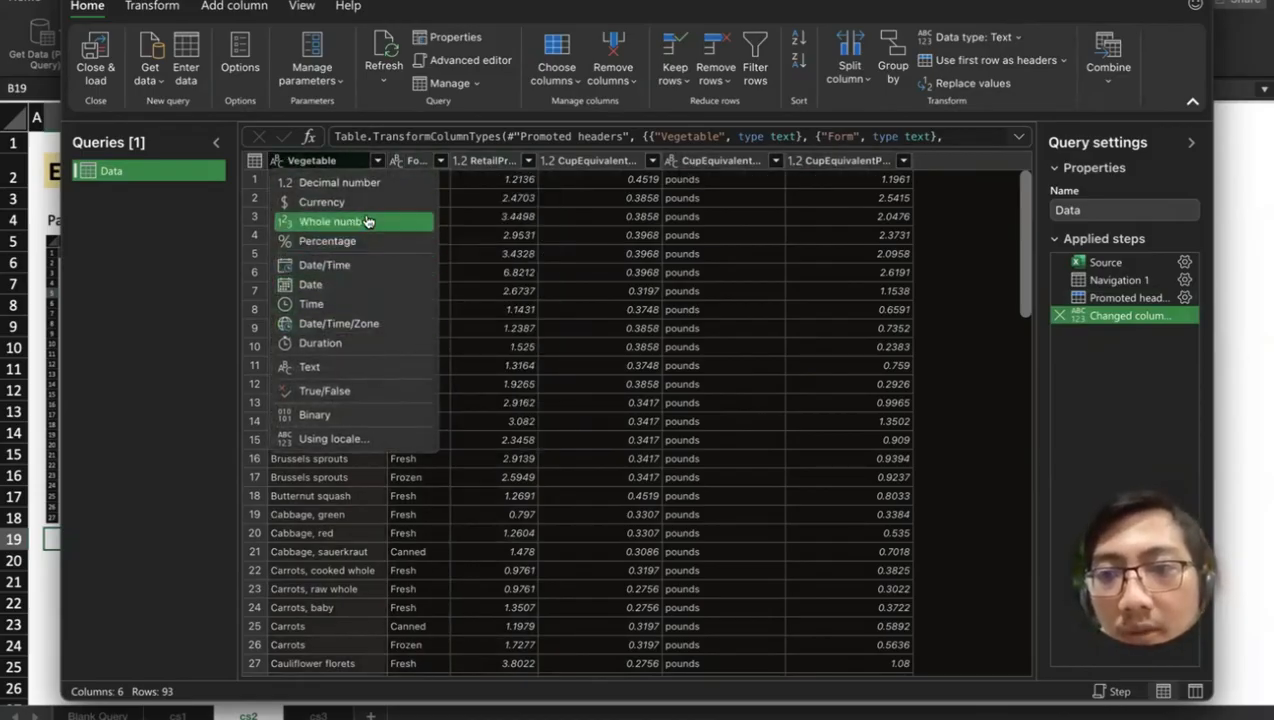
- Try converting the CupEquivalentPrice column to Whole number as a separate step, and delete that added step
{"action": "left_click", "coordinate": [795, 162]}
{"action": "left_click", "coordinate": [754, 222]}
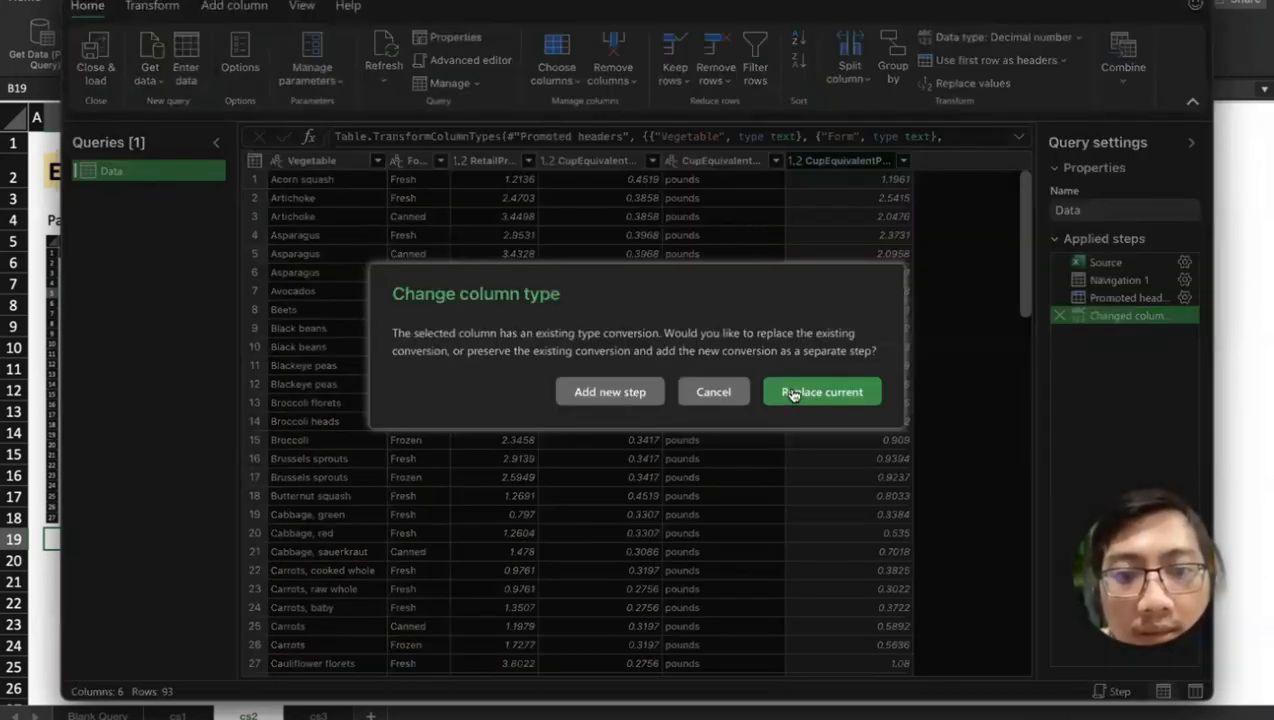
{"action": "left_click", "coordinate": [606, 393]}
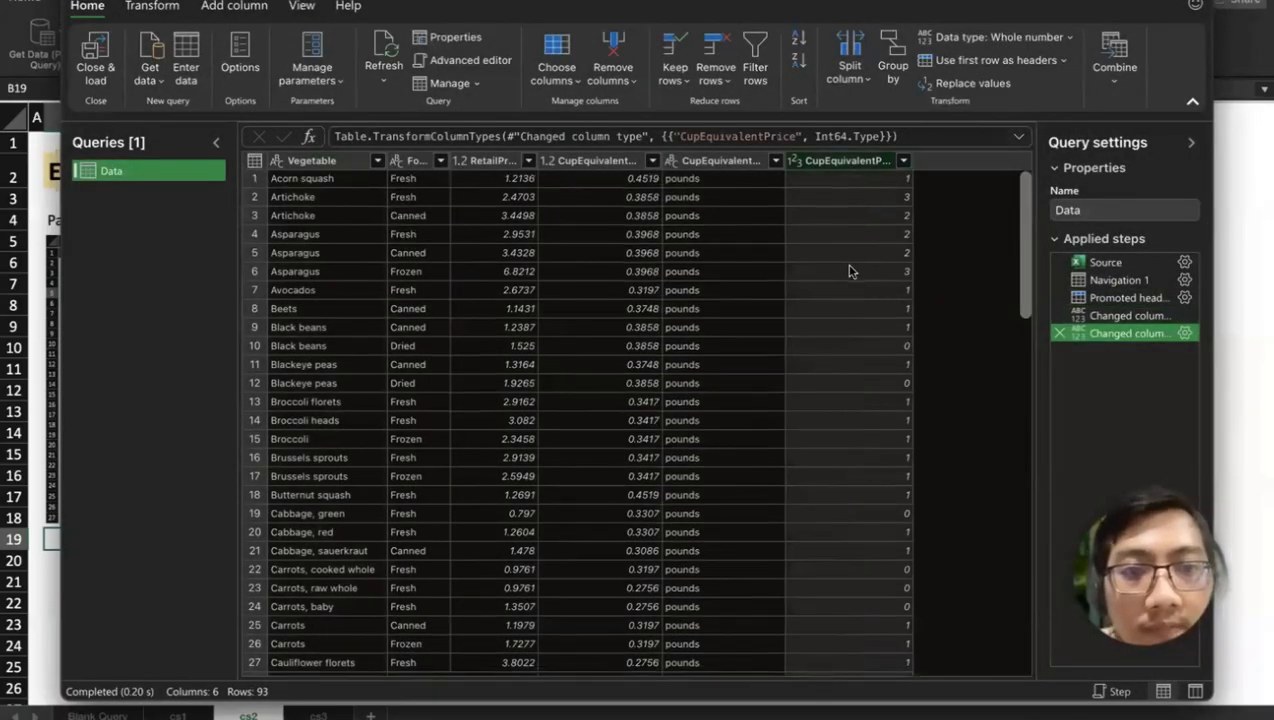
{"action": "scroll", "coordinate": [850, 268], "scroll_direction": "down", "scroll_amount": 5}
{"action": "scroll", "coordinate": [850, 270], "scroll_direction": "up", "scroll_amount": 5}
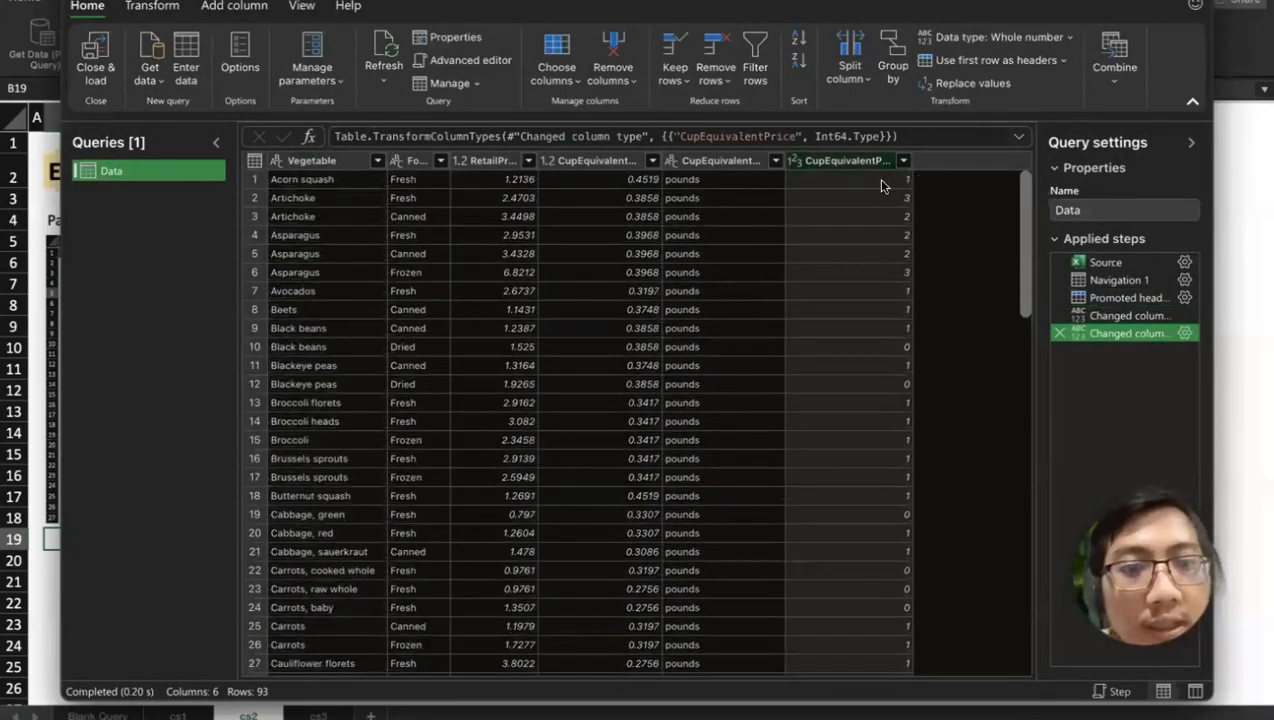
{"action": "left_click", "coordinate": [1059, 333]}
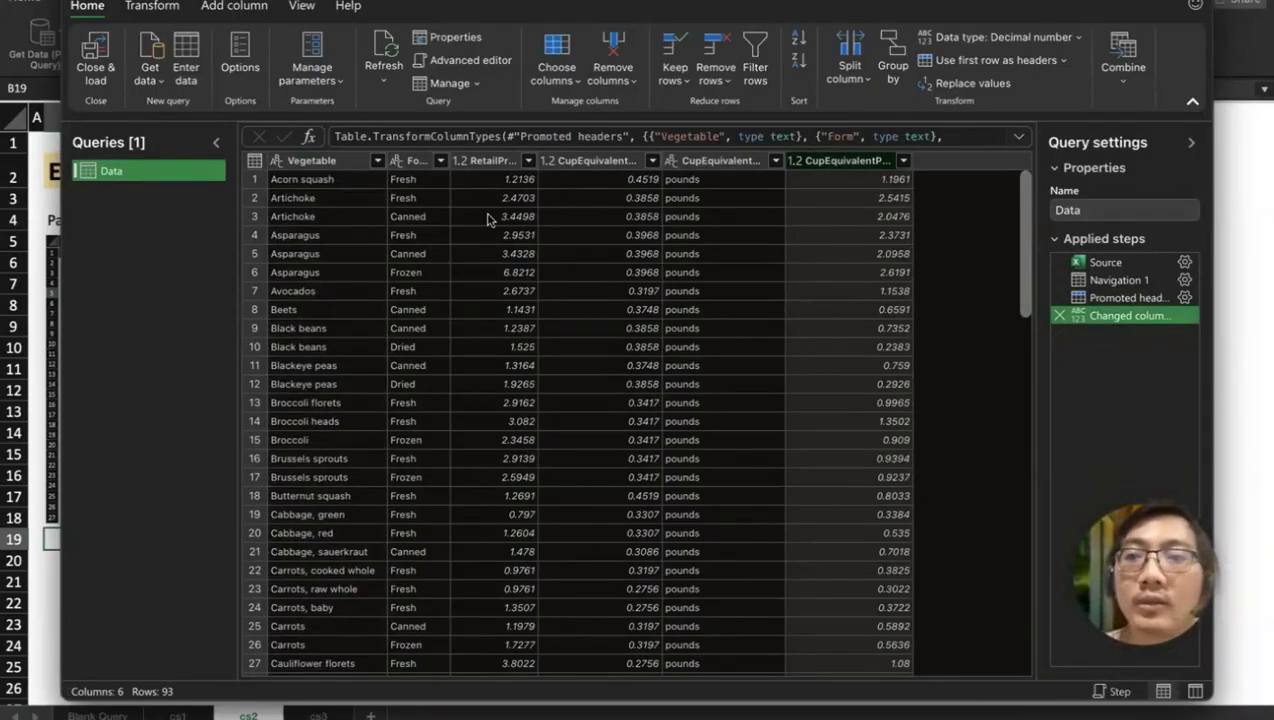
- Close the query editor and load the Data query into a worksheet, and look through the loaded vegetable rows
{"action": "left_click", "coordinate": [99, 65]}
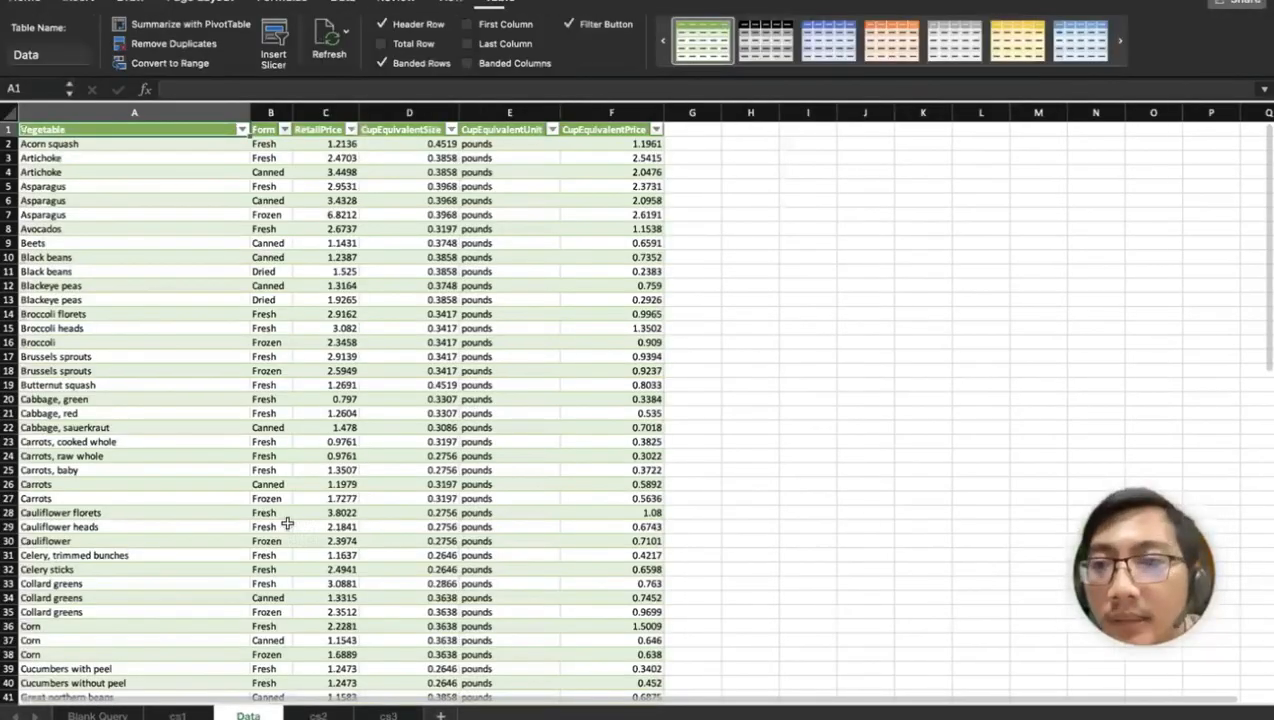
{"action": "left_click", "coordinate": [260, 398]}
{"action": "scroll", "coordinate": [260, 398], "scroll_direction": "down", "scroll_amount": 1}
{"action": "scroll", "coordinate": [260, 397], "scroll_direction": "down", "scroll_amount": 10}
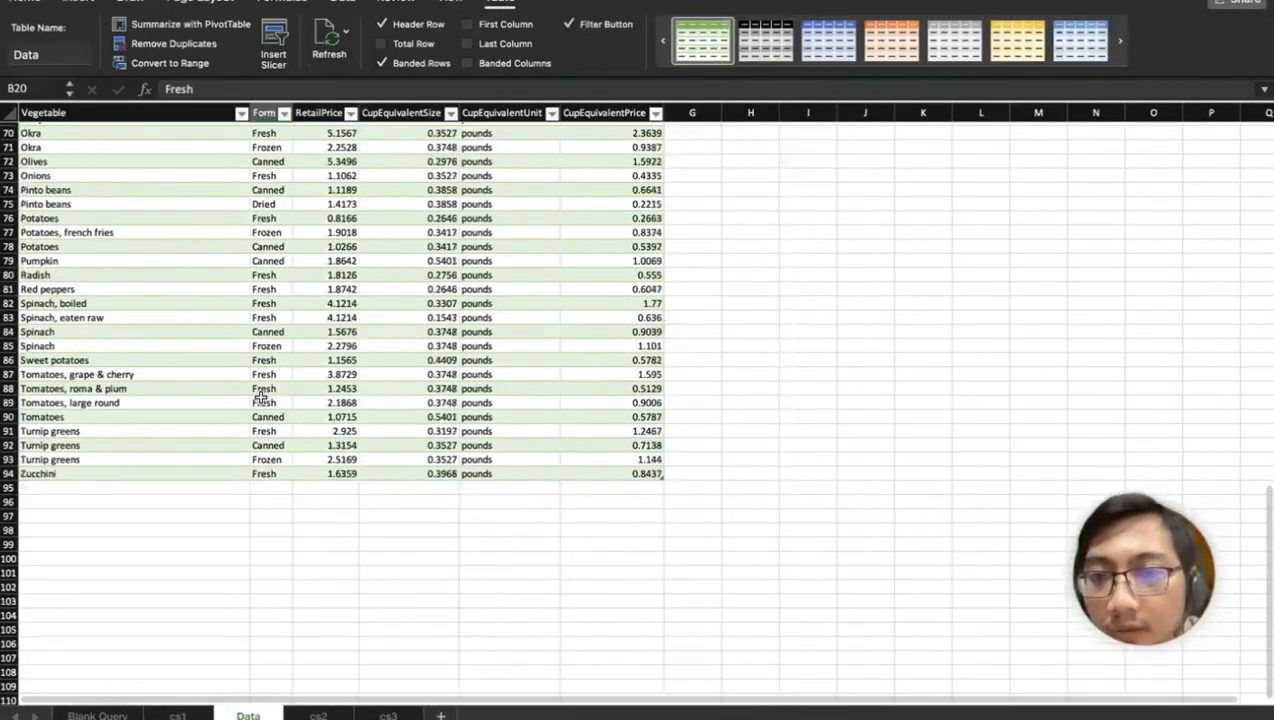
{"action": "scroll", "coordinate": [261, 397], "scroll_direction": "up", "scroll_amount": 10}
{"action": "scroll", "coordinate": [260, 396], "scroll_direction": "up", "scroll_amount": 1}
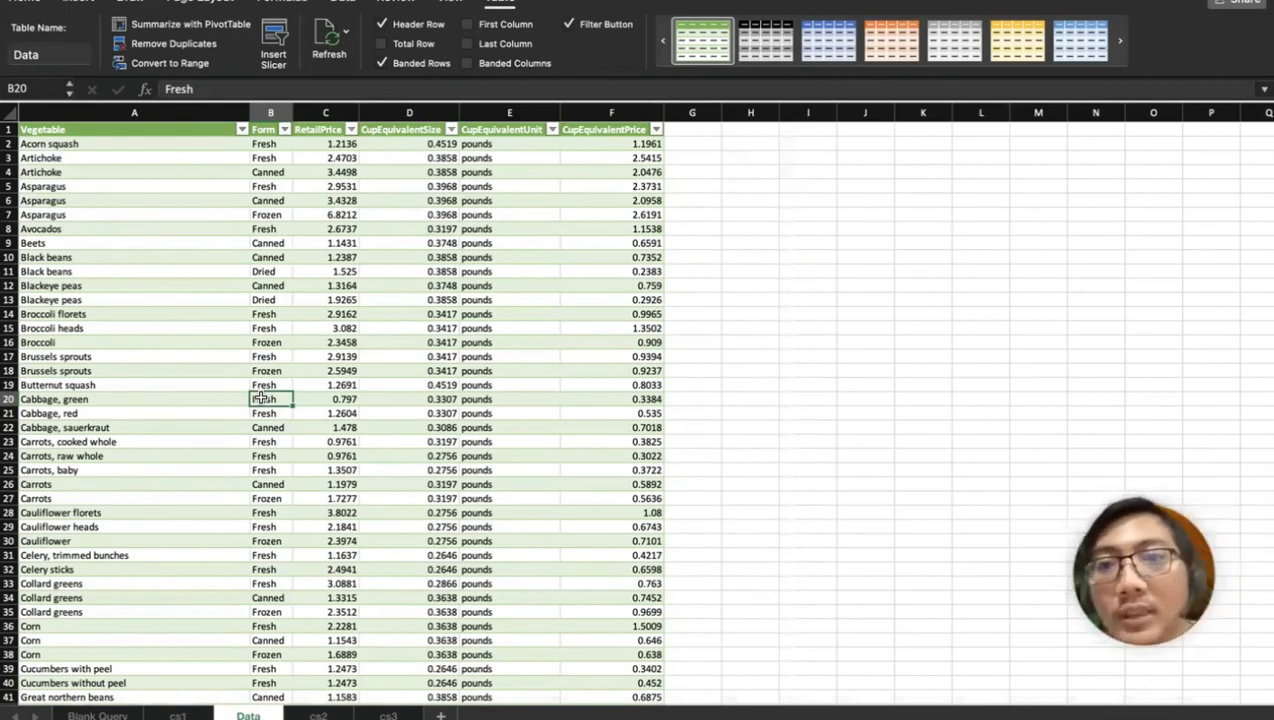
- From the cs3 sheet, reopen the Power Query editor and delete the Data query
{"action": "left_click", "coordinate": [384, 714]}
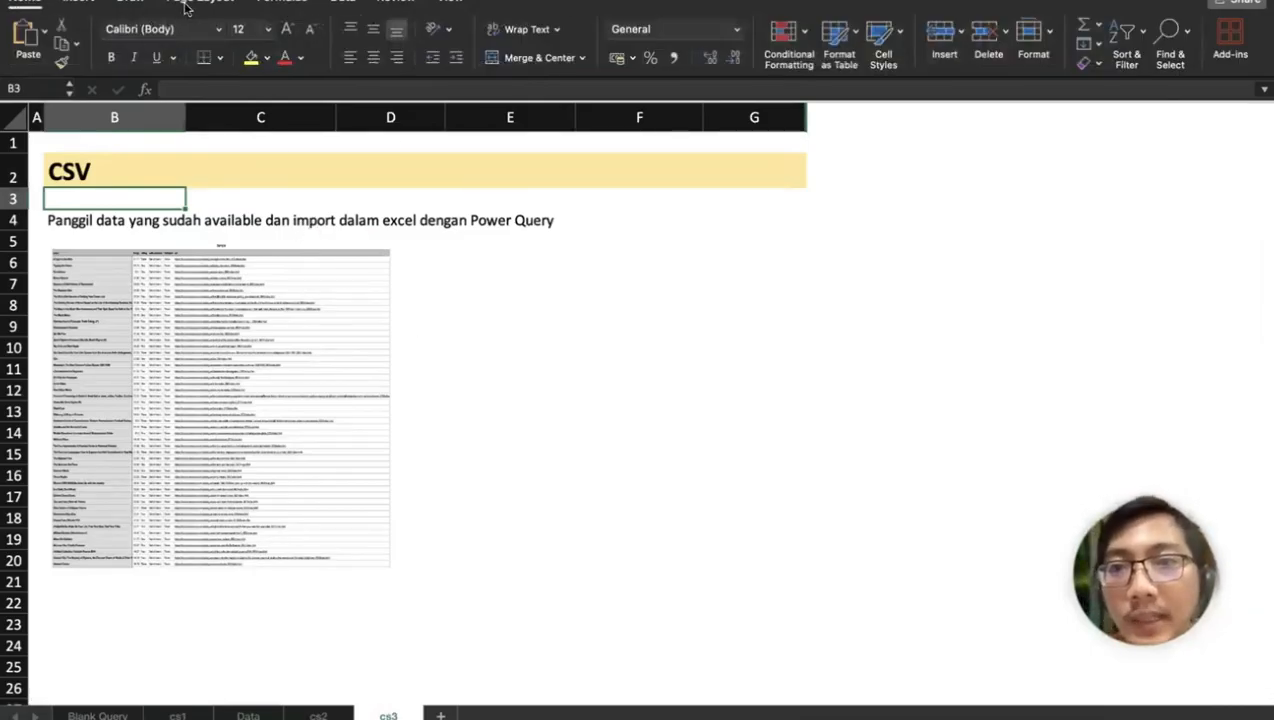
{"action": "left_click", "coordinate": [348, 3]}
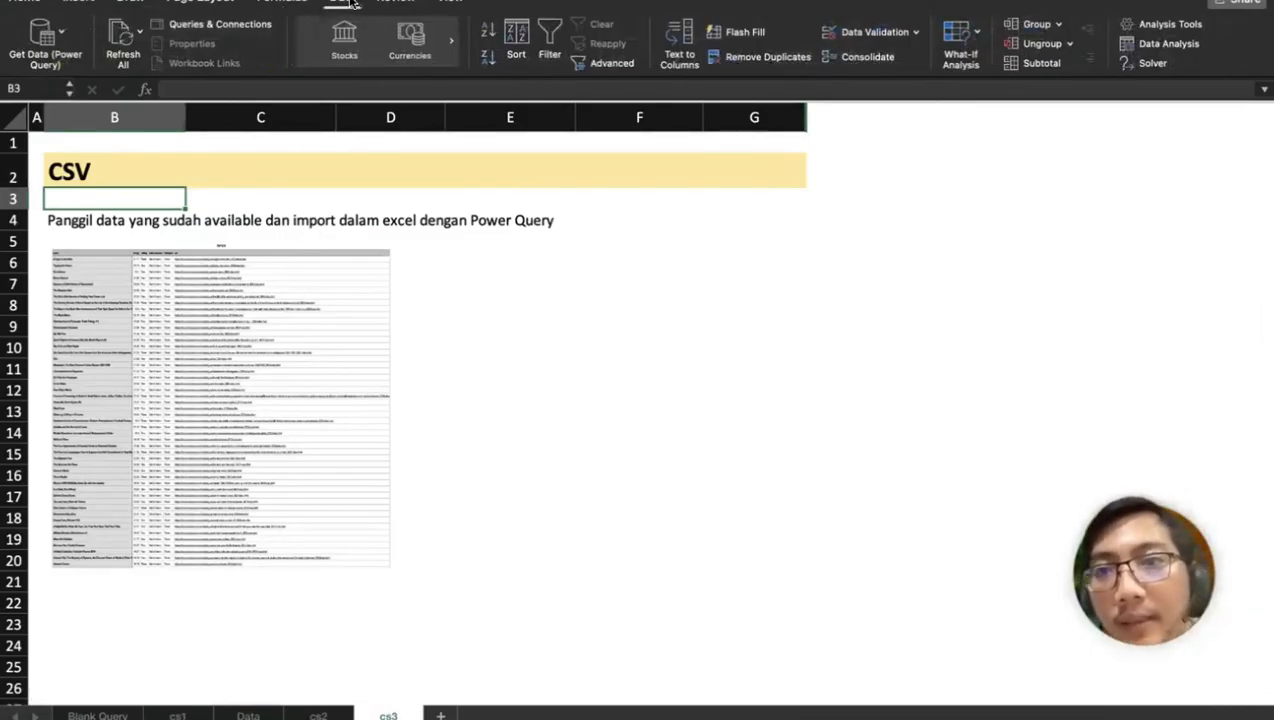
{"action": "left_click", "coordinate": [60, 32]}
{"action": "left_click", "coordinate": [90, 80]}
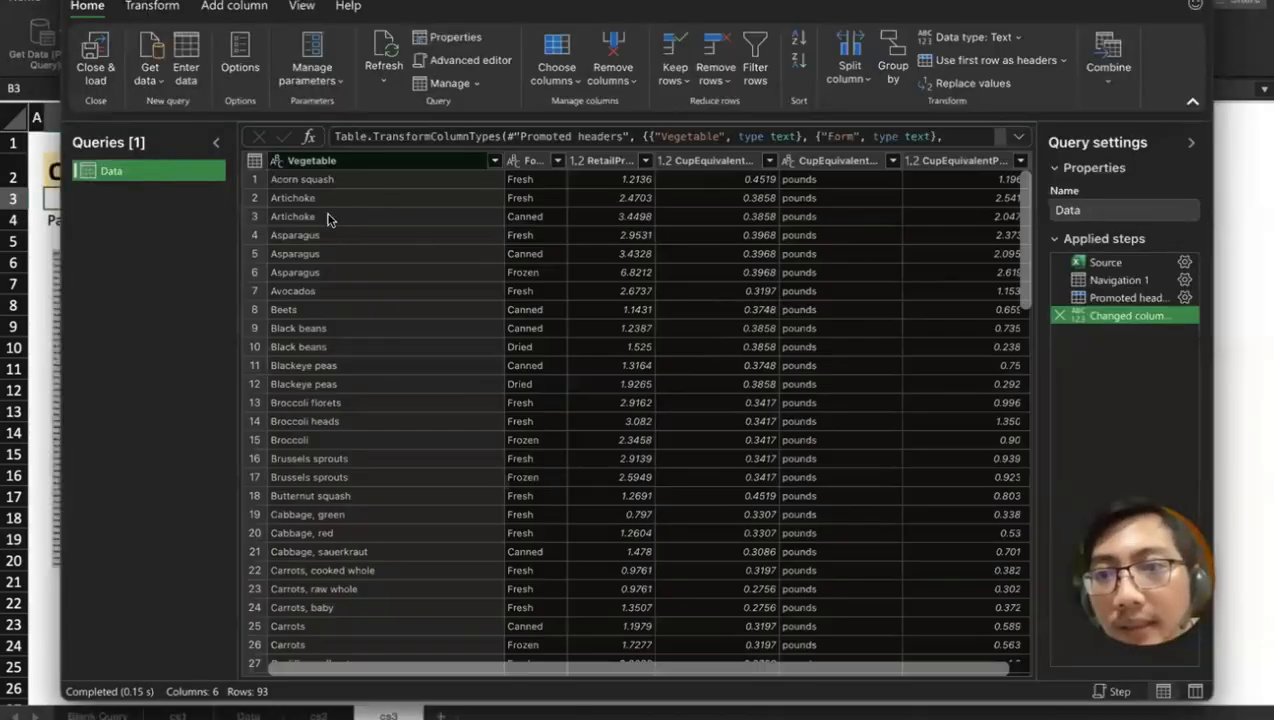
{"action": "right_click", "coordinate": [166, 171]}
{"action": "left_click", "coordinate": [174, 179]}
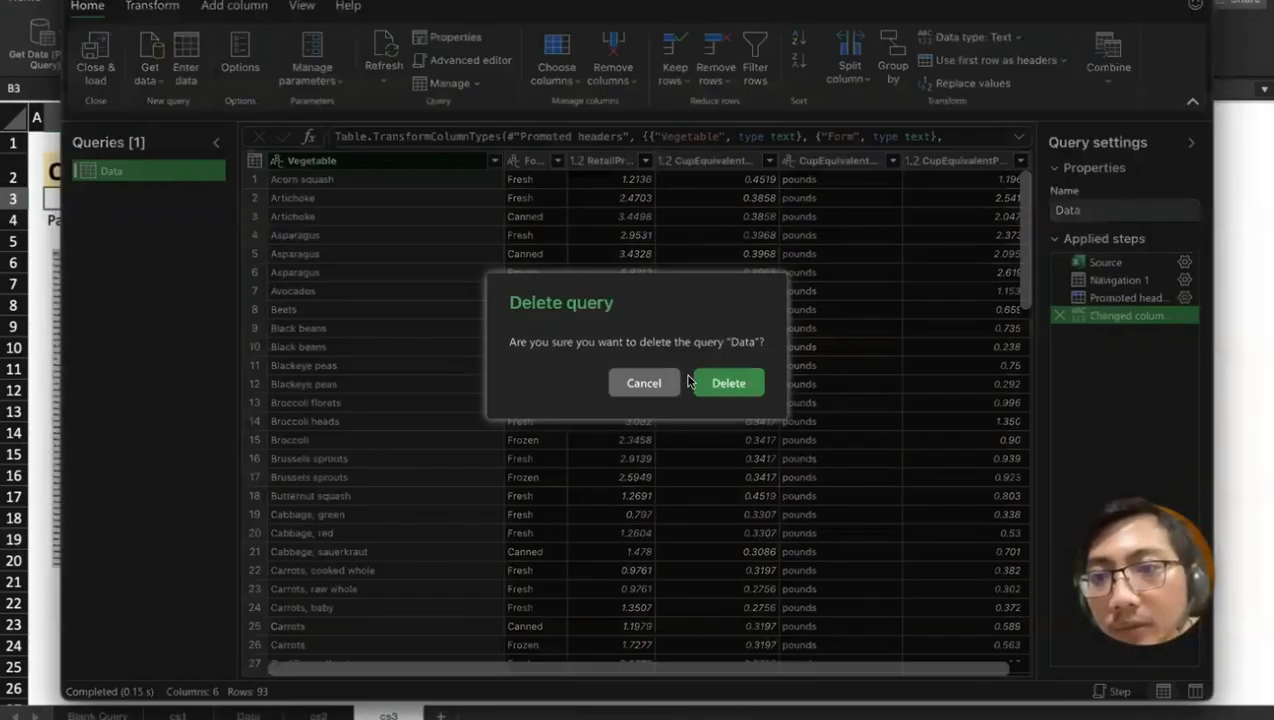
{"action": "left_click", "coordinate": [718, 381]}
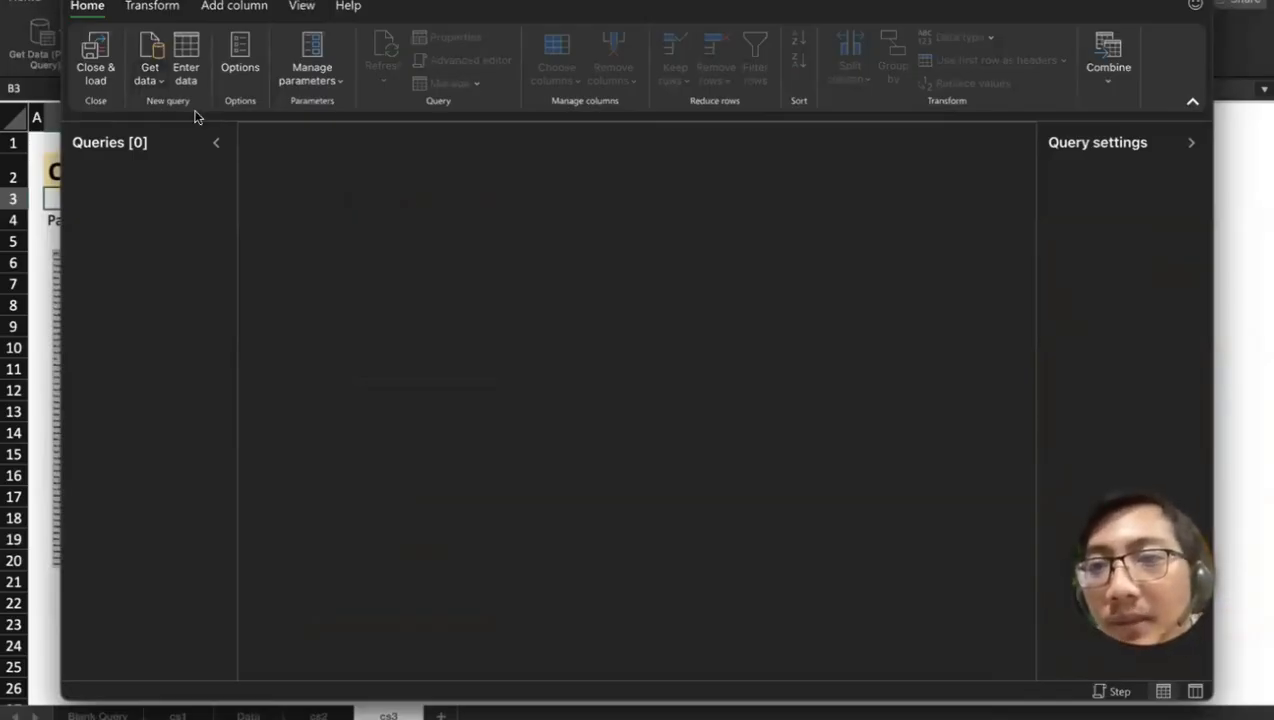
- Connect to the Text/CSV file Sample.csv in the training folder as a new data source and open its preview
{"action": "left_click", "coordinate": [150, 80]}
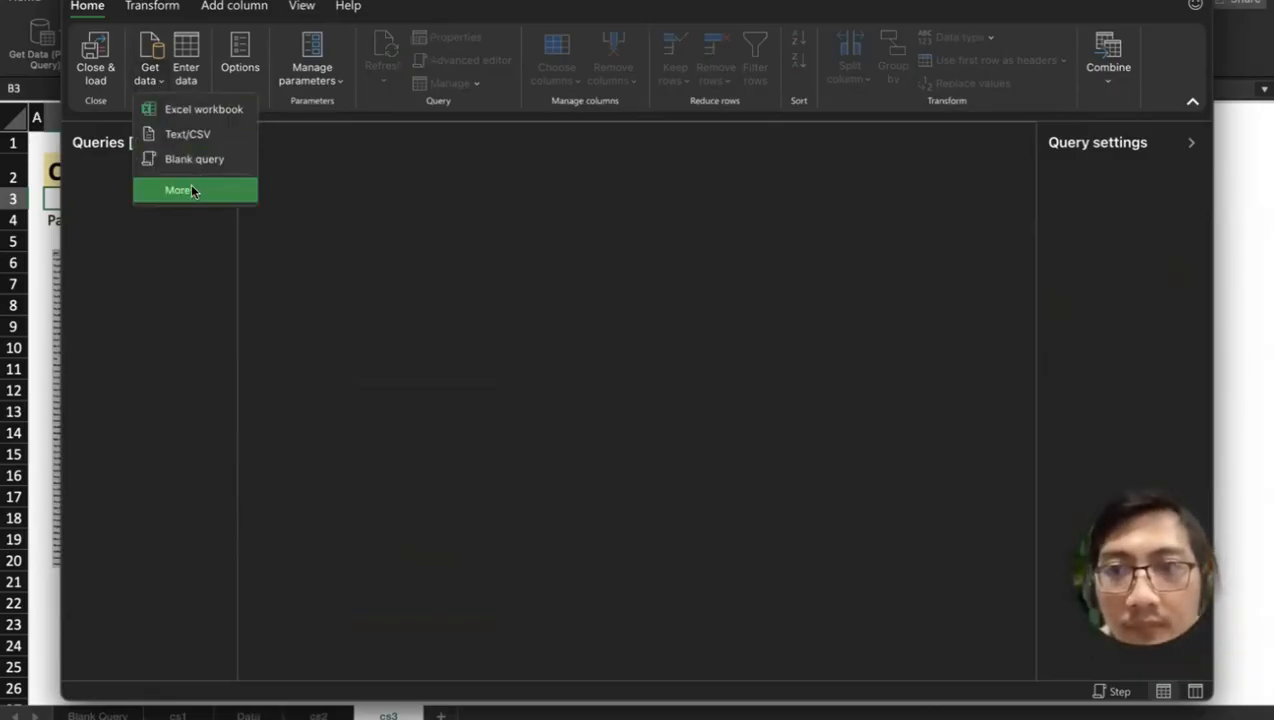
{"action": "left_click", "coordinate": [188, 135]}
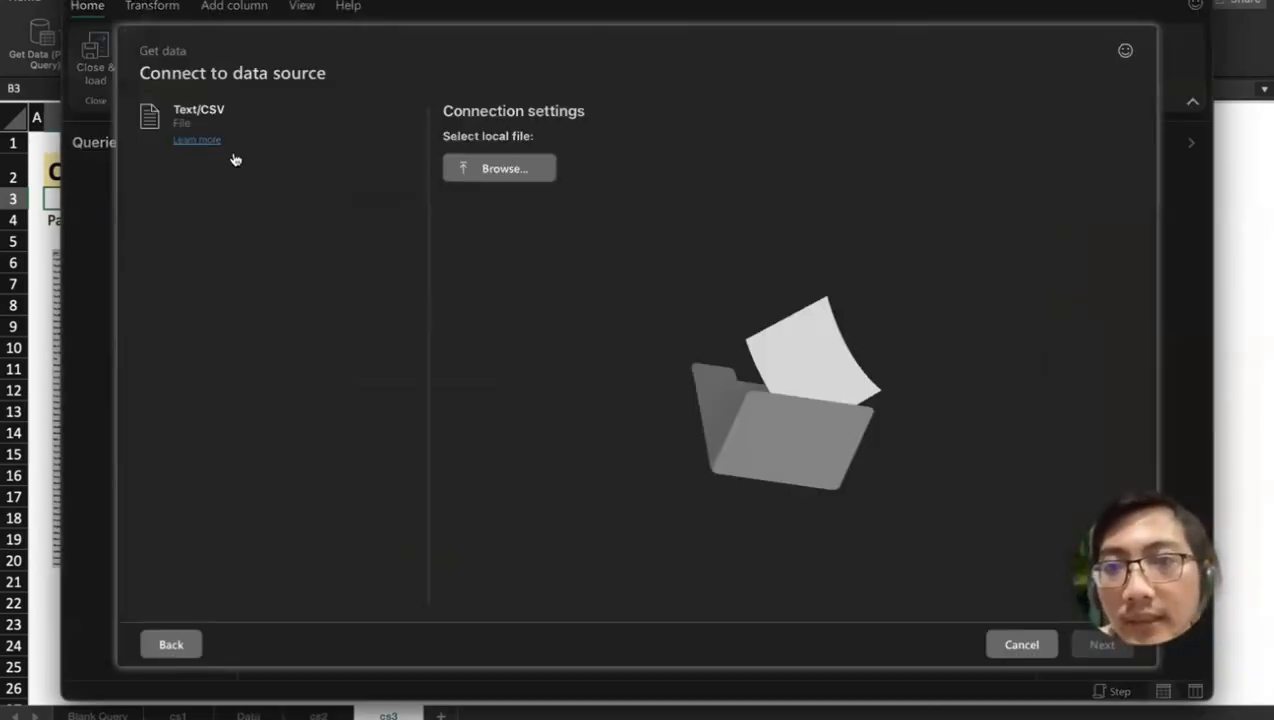
{"action": "left_click", "coordinate": [501, 170]}
{"action": "left_click", "coordinate": [811, 121]}
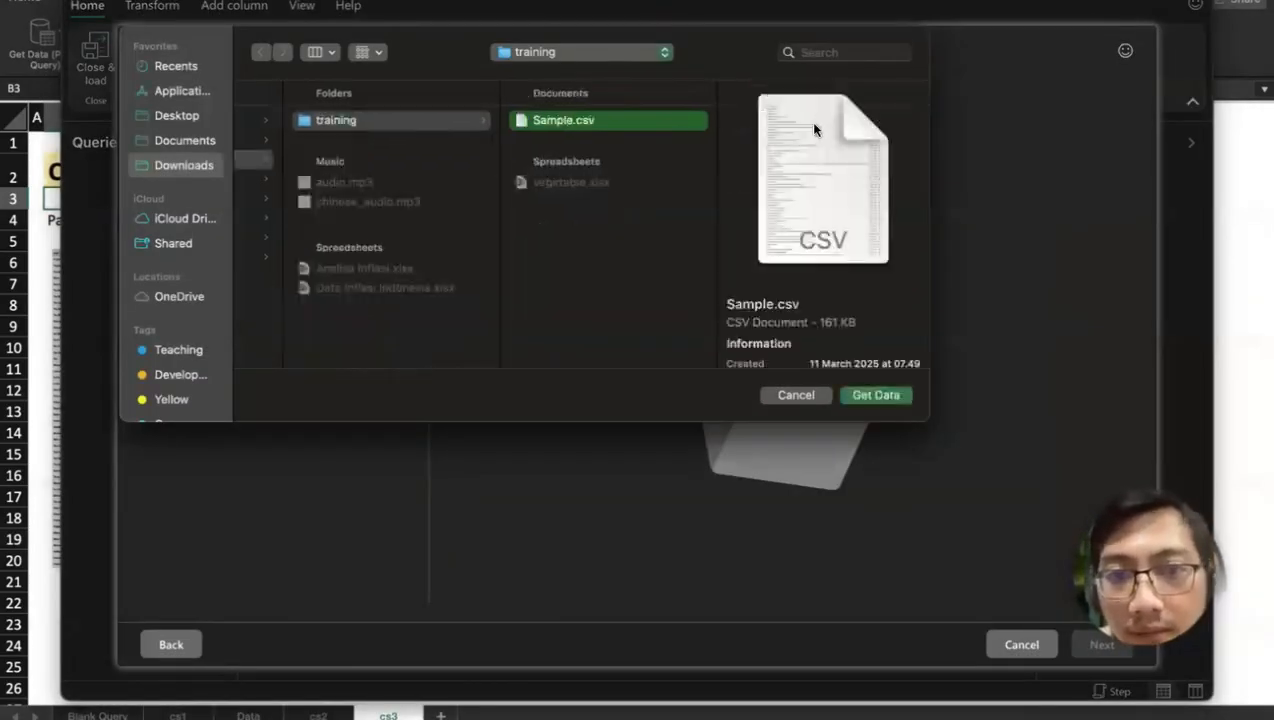
{"action": "left_click", "coordinate": [871, 394]}
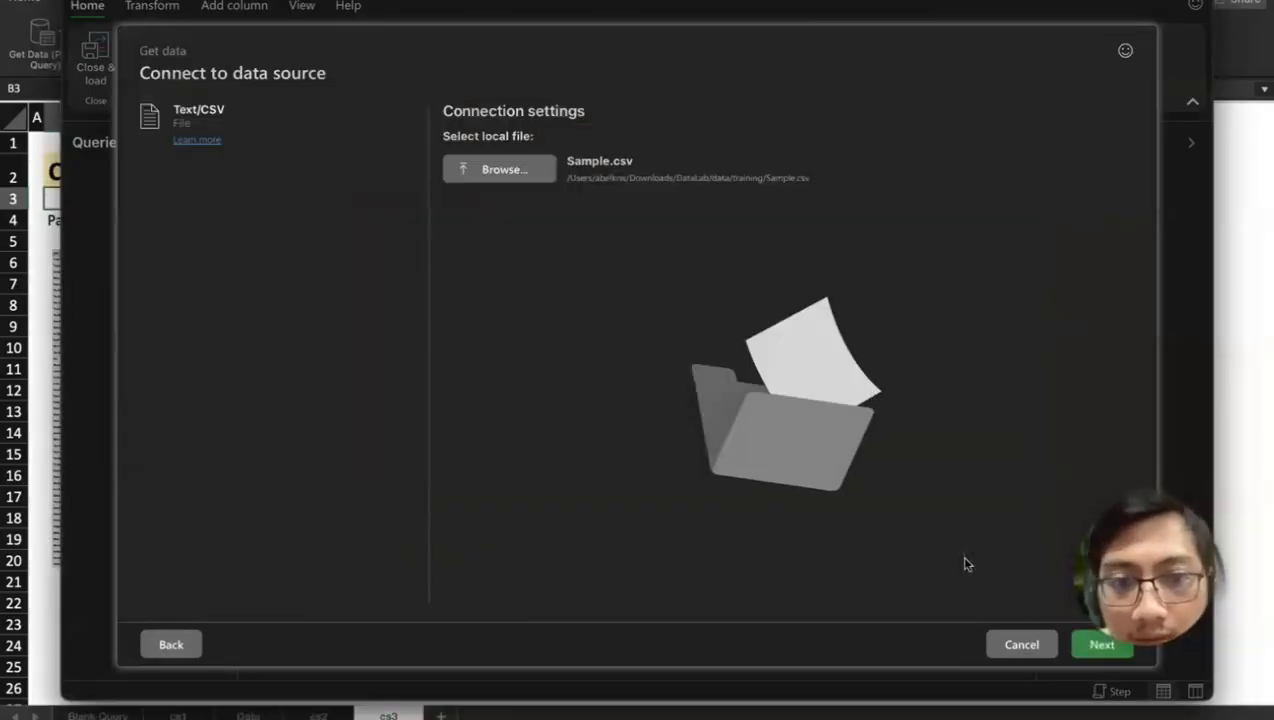
{"action": "left_click", "coordinate": [1101, 646]}
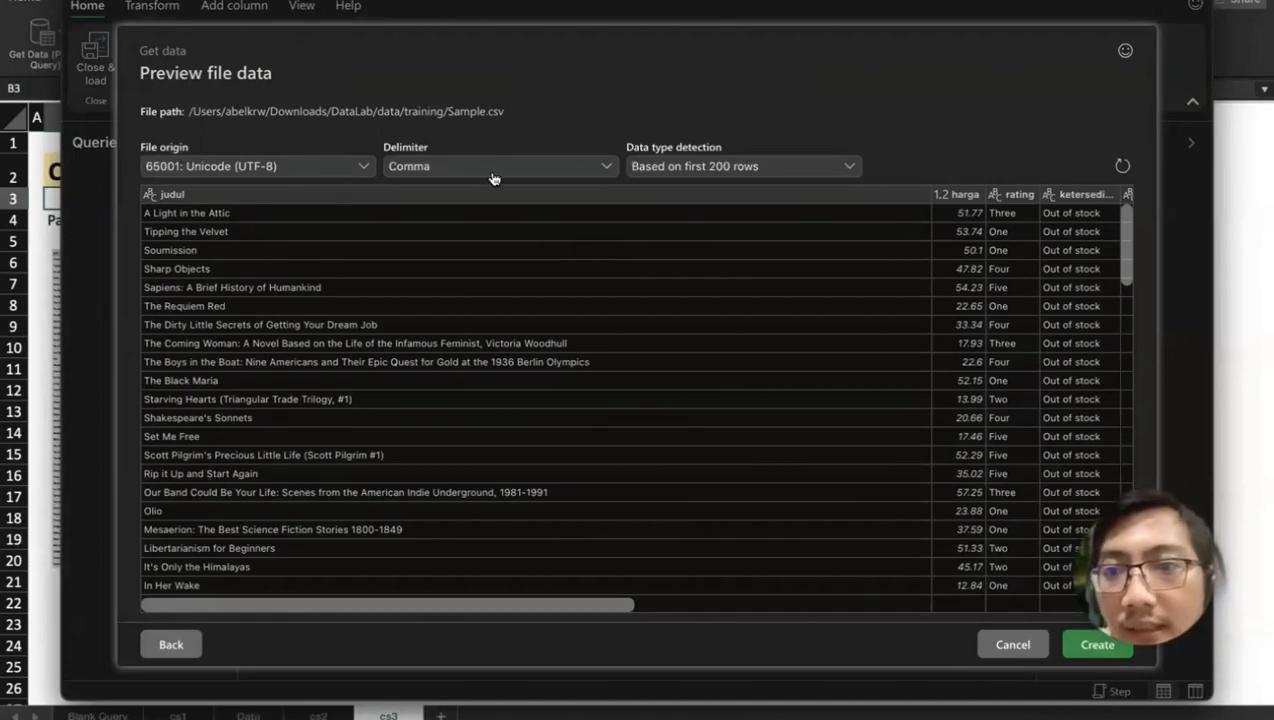
- Look across all columns of the Sample.csv preview and review the data type detection options
{"action": "scroll", "coordinate": [565, 383], "scroll_direction": "right", "scroll_amount": 10}
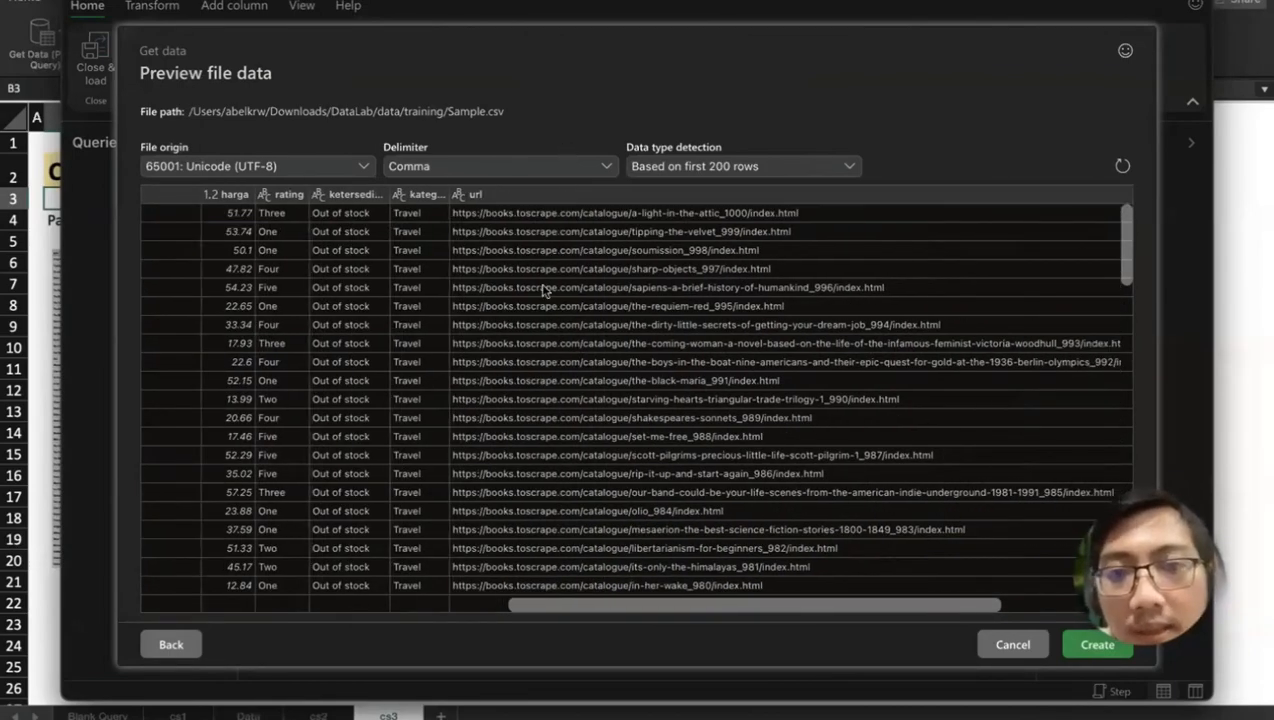
{"action": "scroll", "coordinate": [544, 290], "scroll_direction": "right", "scroll_amount": 3}
{"action": "scroll", "coordinate": [544, 290], "scroll_direction": "left", "scroll_amount": 15}
{"action": "left_click", "coordinate": [725, 166]}
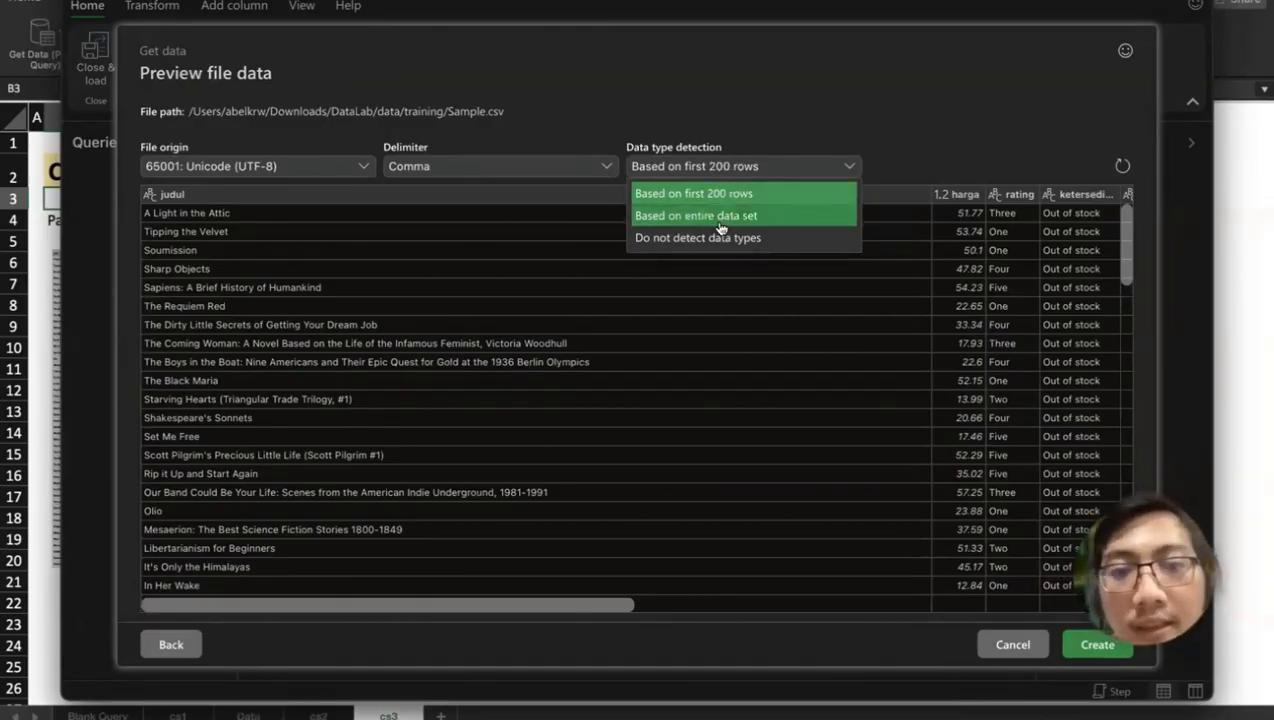
{"action": "left_click", "coordinate": [797, 78]}
- Try Colon as the delimiter for the Sample.csv preview and switch back to Comma
{"action": "left_click", "coordinate": [565, 168]}
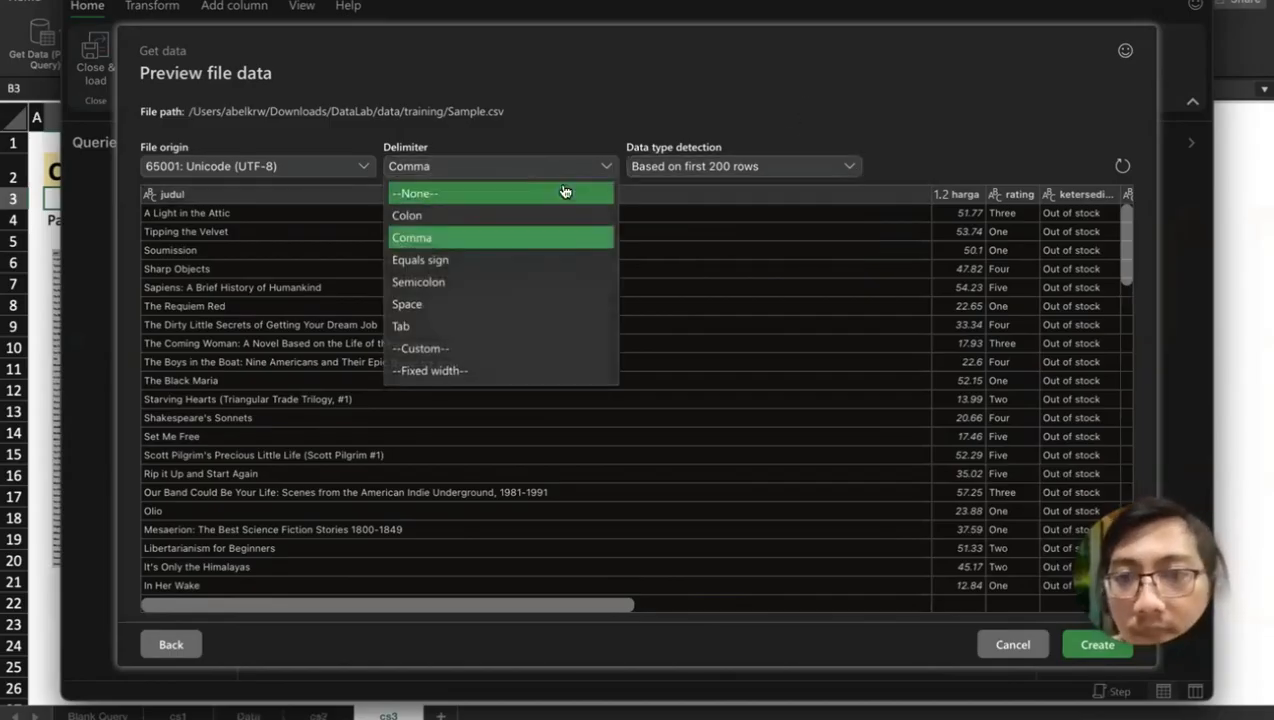
{"action": "left_click", "coordinate": [557, 213]}
{"action": "left_click", "coordinate": [570, 165]}
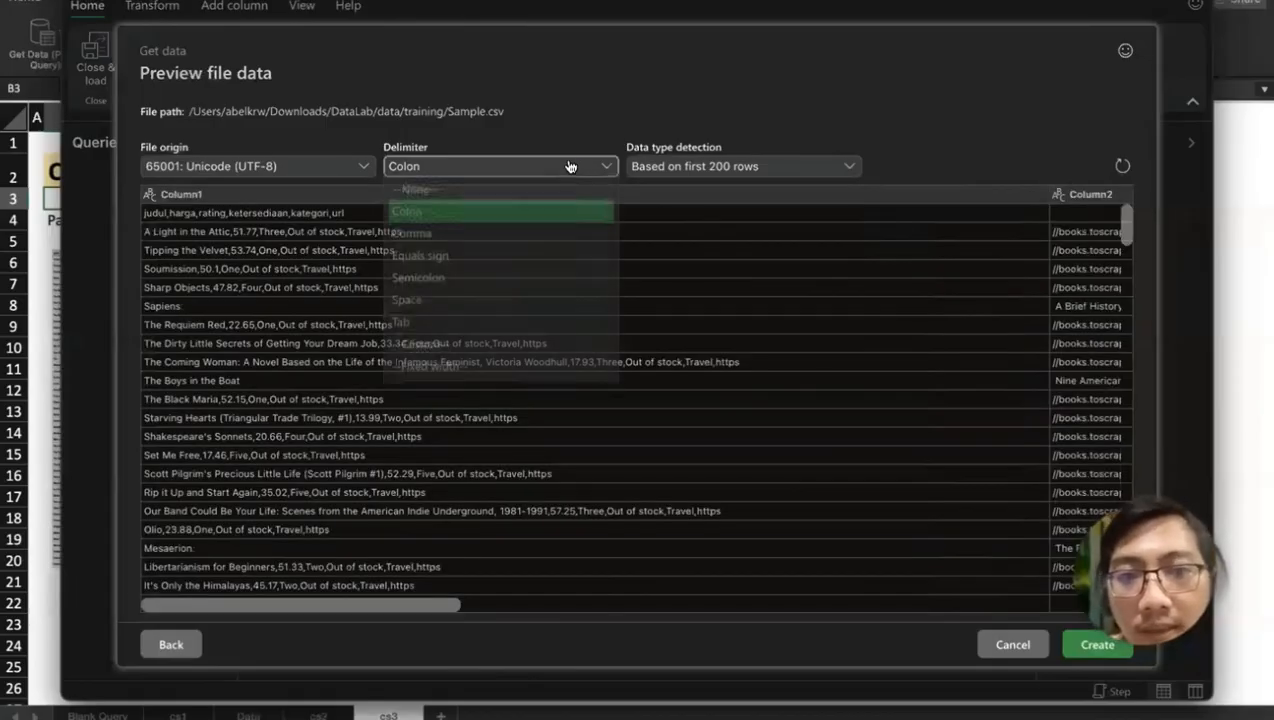
{"action": "left_click", "coordinate": [553, 242]}
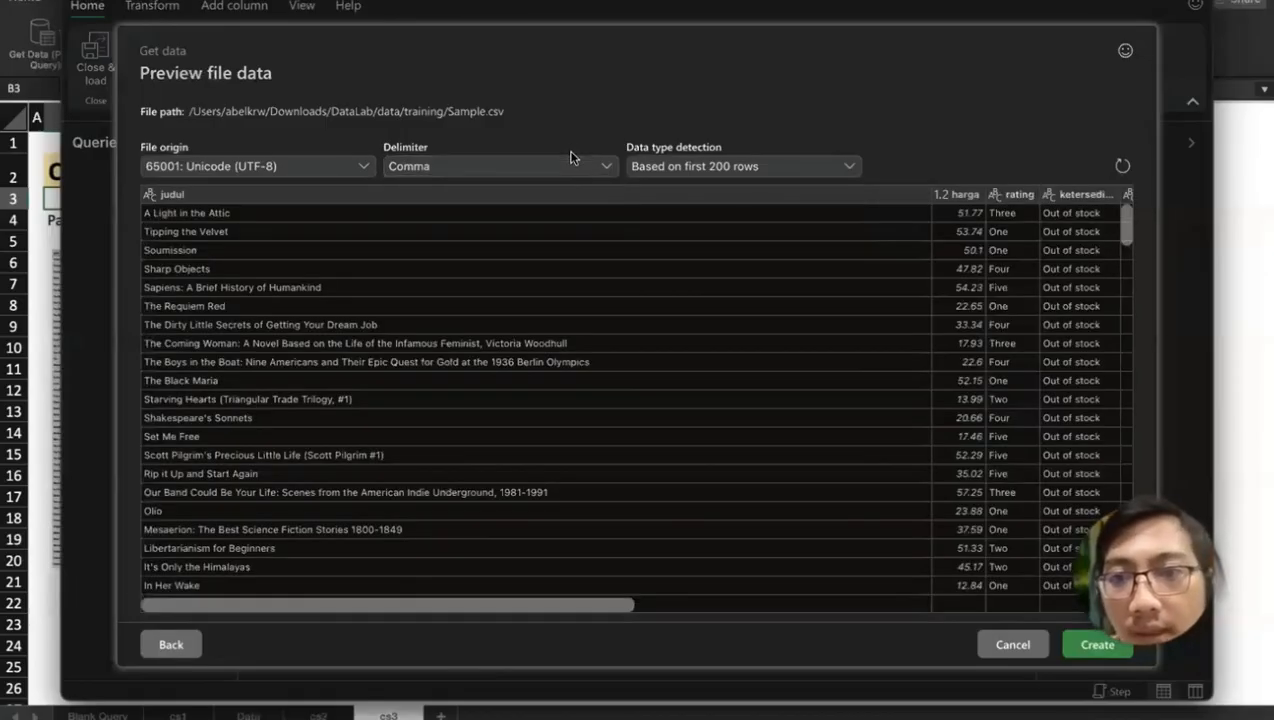
- Try Equals sign, Semicolon, Space and Tab in turn as the delimiter for the Sample.csv preview
{"action": "left_click", "coordinate": [572, 167]}
{"action": "left_click", "coordinate": [529, 273]}
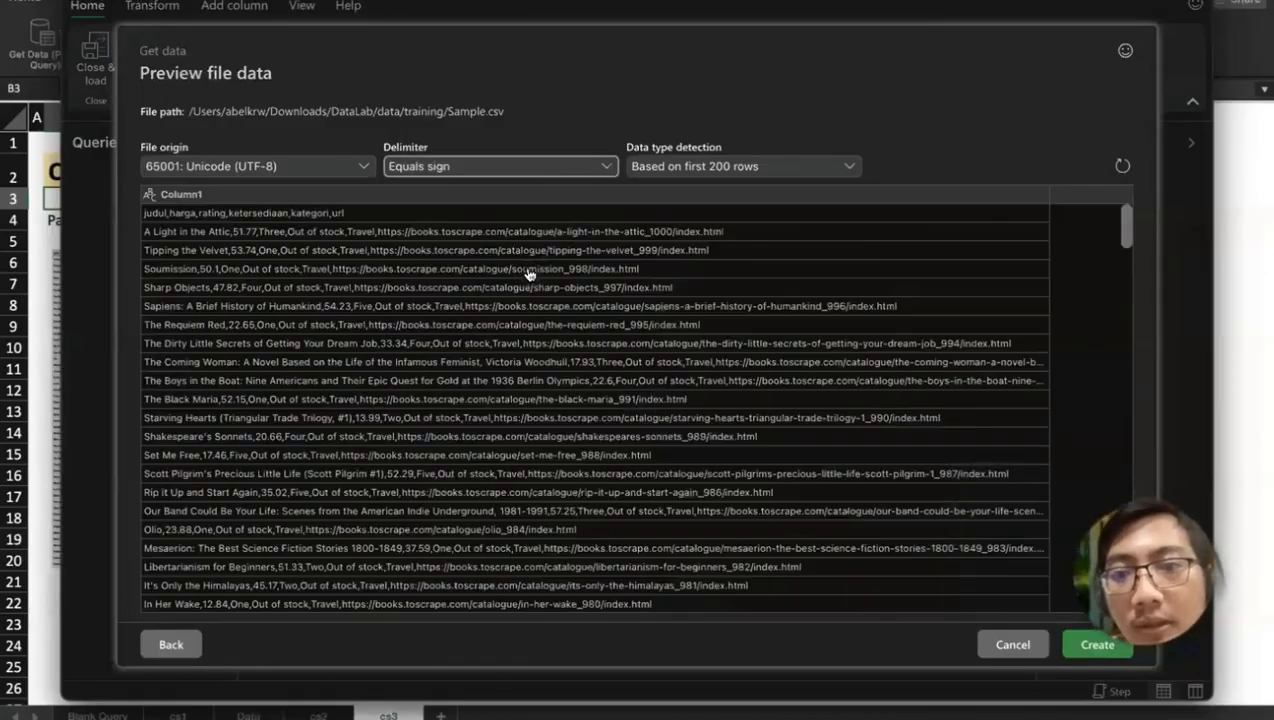
{"action": "left_click", "coordinate": [535, 165]}
{"action": "left_click", "coordinate": [504, 291]}
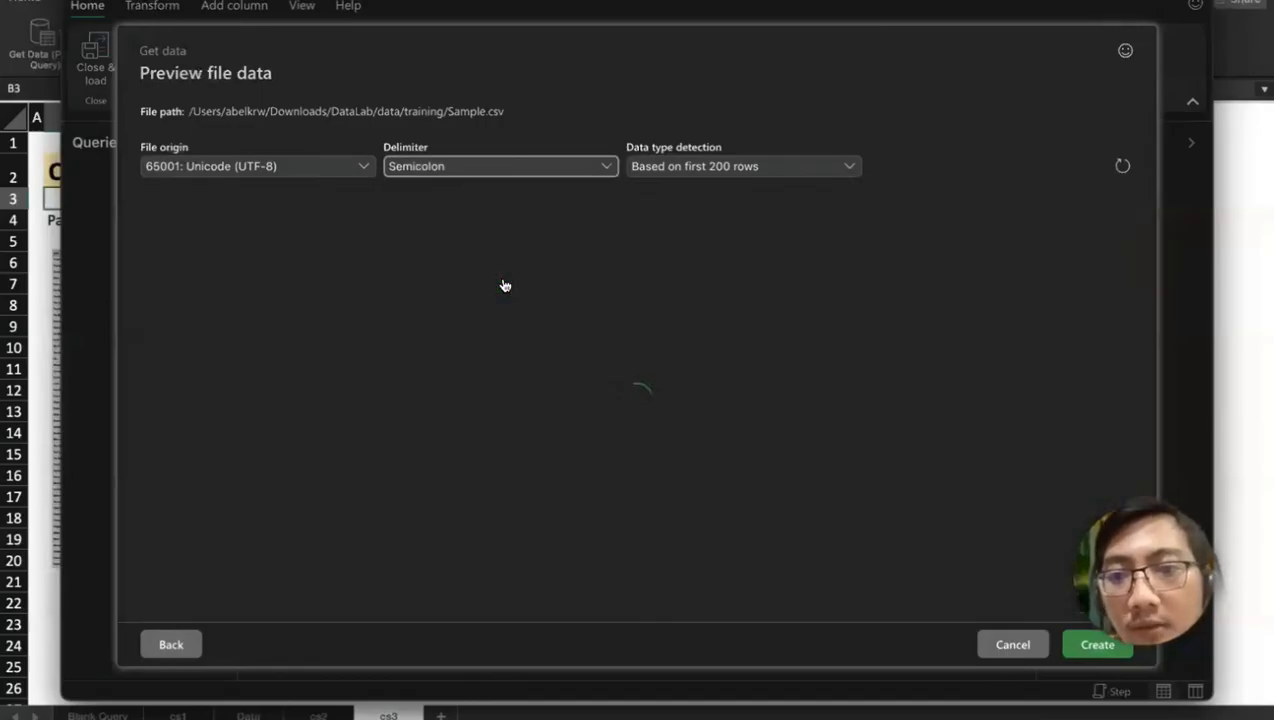
{"action": "left_click", "coordinate": [518, 166]}
{"action": "left_click", "coordinate": [500, 302]}
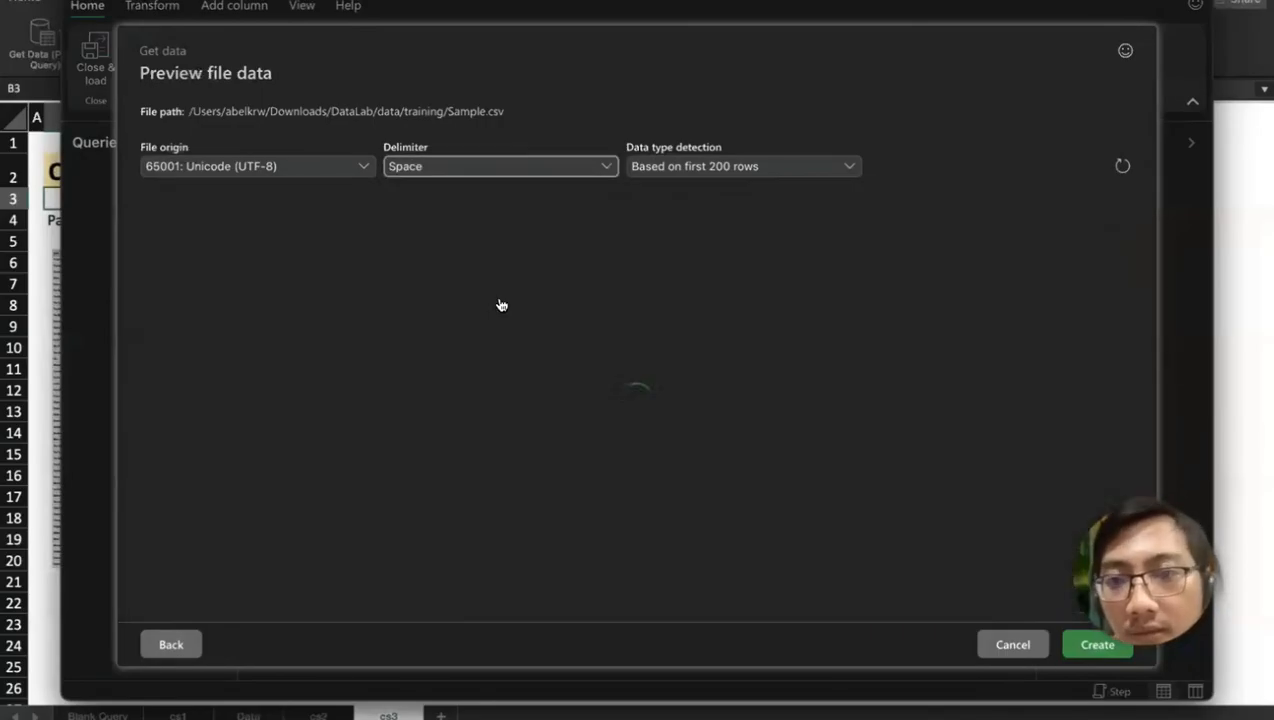
{"action": "left_click", "coordinate": [515, 163]}
{"action": "left_click", "coordinate": [499, 334]}
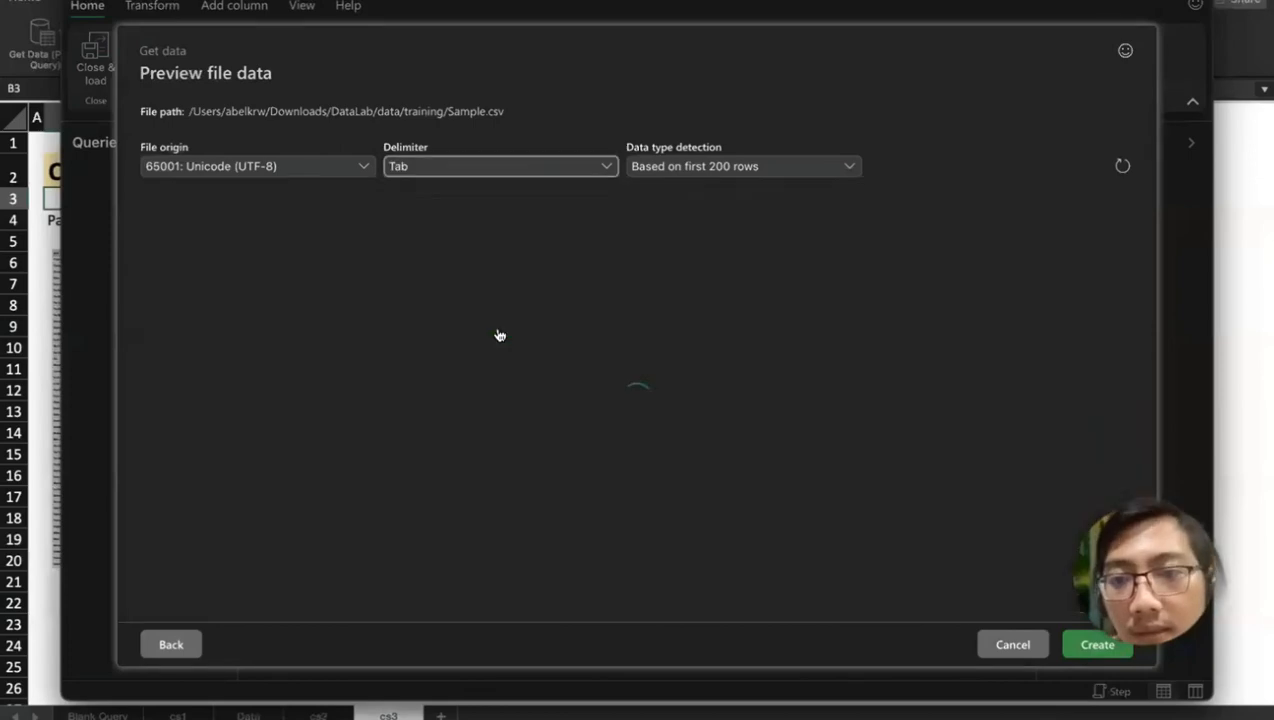
- Preview Sample.csv with Colon as the delimiter and narrow Column1 to bring more of Column2 into view
{"action": "left_click", "coordinate": [533, 171]}
{"action": "left_click", "coordinate": [520, 209]}
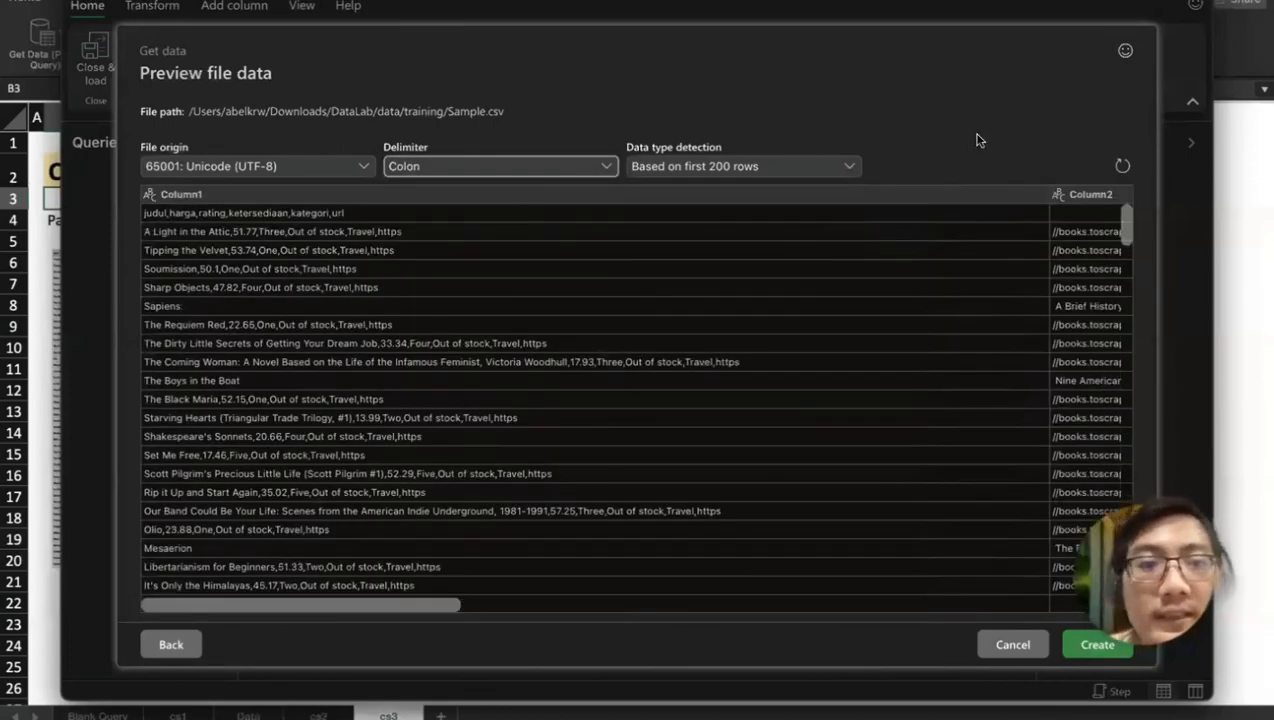
{"action": "left_click_drag", "start_coordinate": [1047, 194], "coordinate": [436, 260]}
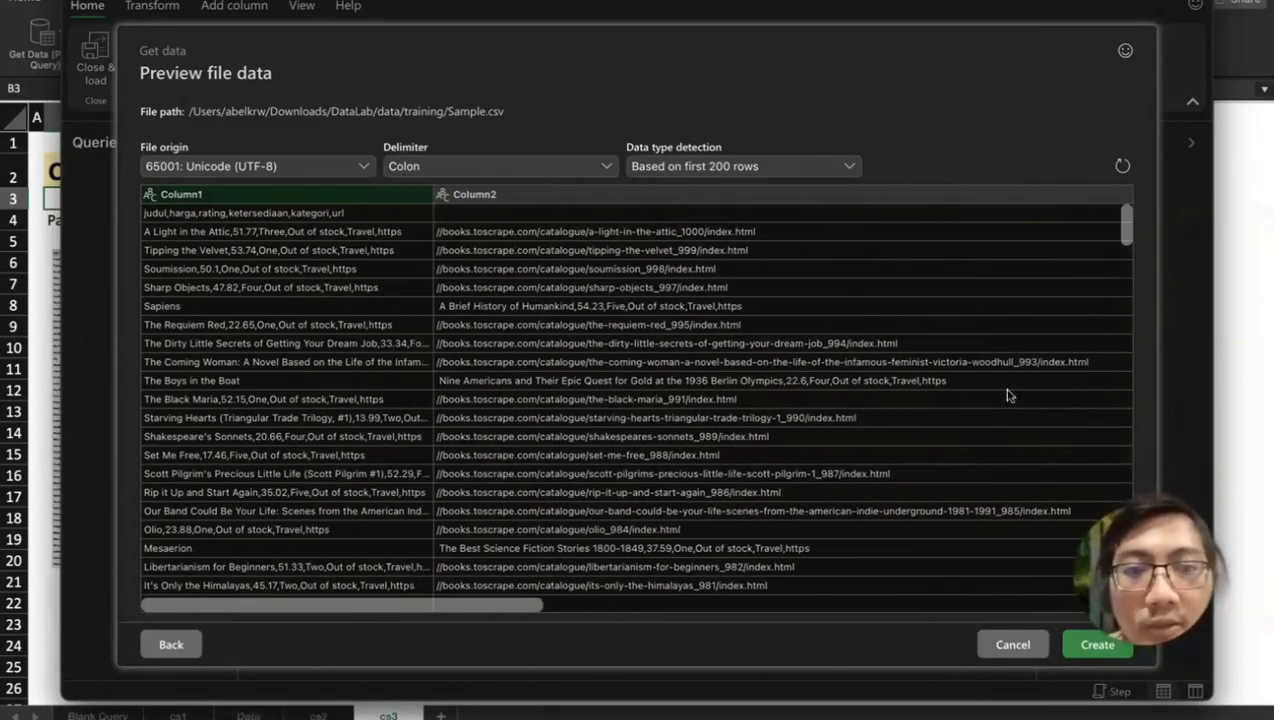
- Review the available file origin encodings without changing the selection, and look across the columns of the colon-split preview
{"action": "left_click", "coordinate": [305, 170]}
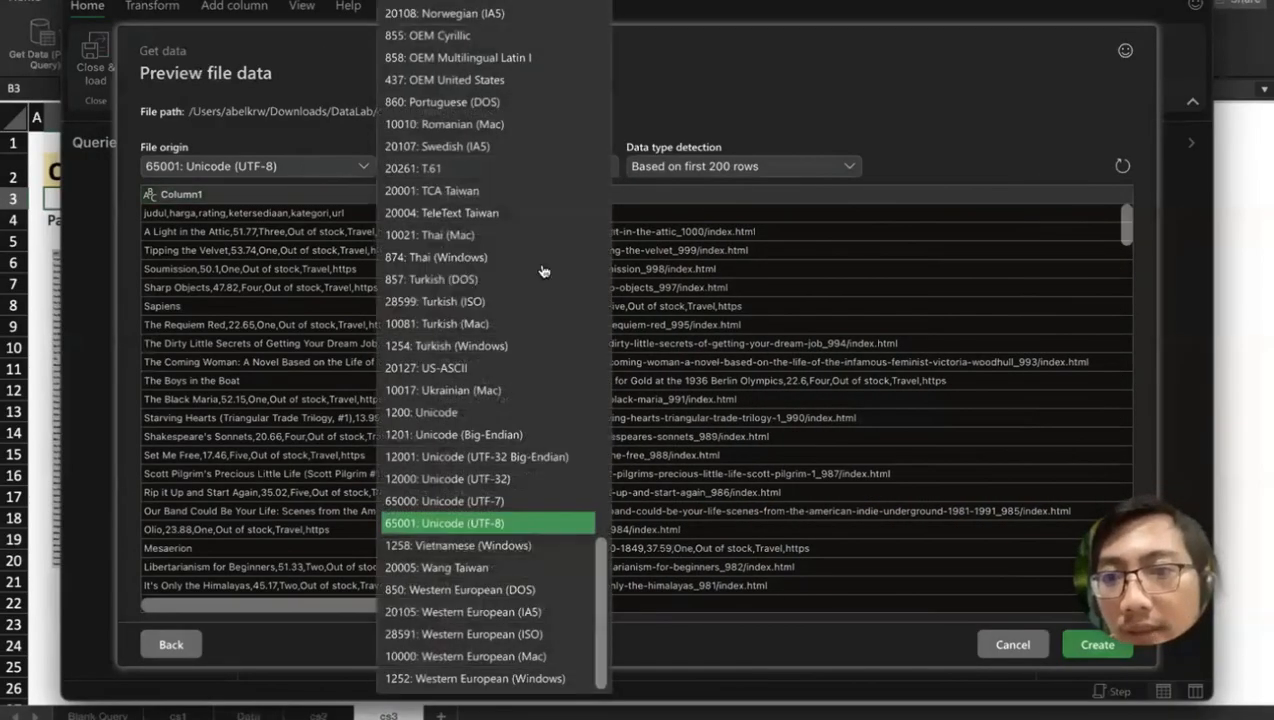
{"action": "scroll", "coordinate": [543, 271], "scroll_direction": "up", "scroll_amount": 10}
{"action": "scroll", "coordinate": [543, 271], "scroll_direction": "down", "scroll_amount": 15}
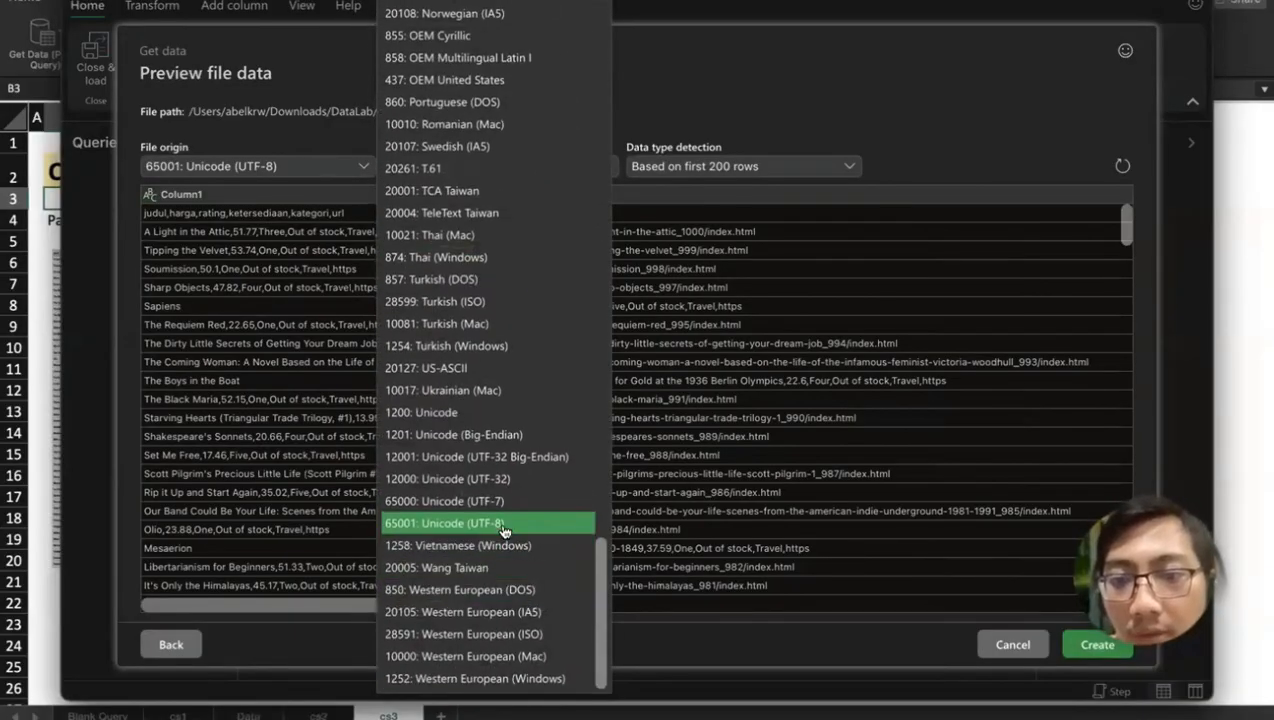
{"action": "left_click", "coordinate": [345, 347]}
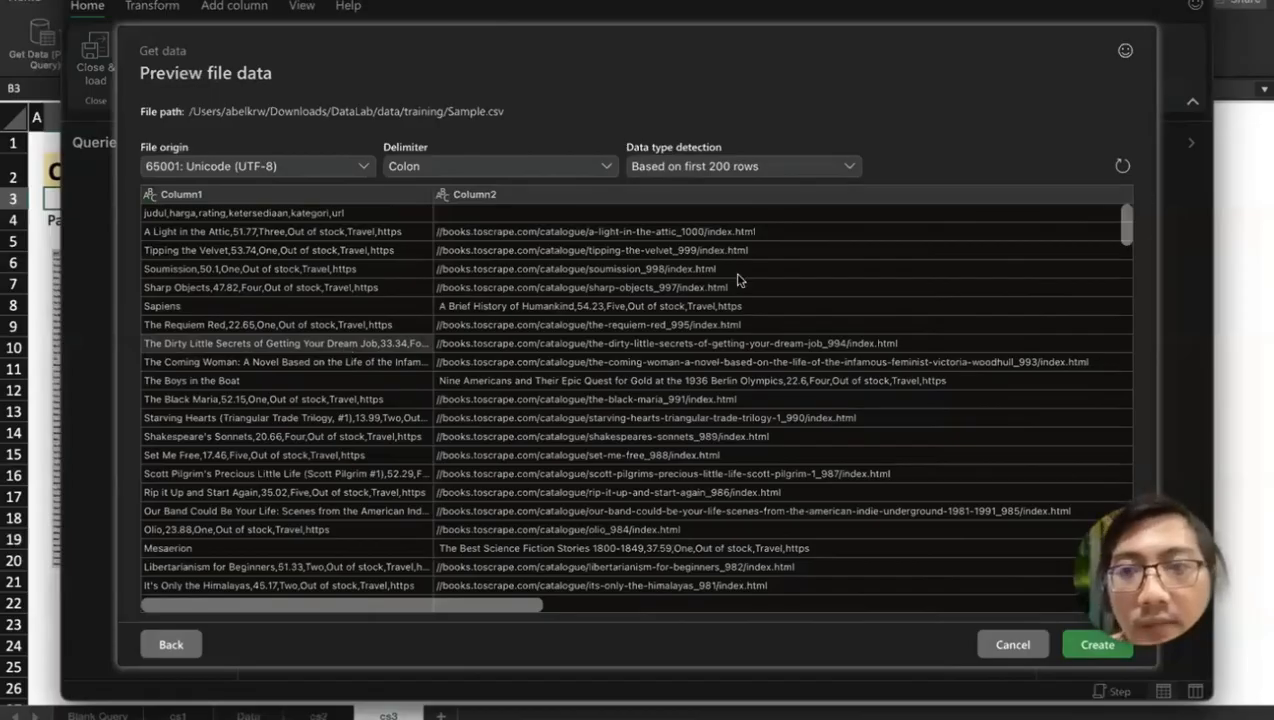
{"action": "scroll", "coordinate": [816, 350], "scroll_direction": "right", "scroll_amount": 15}
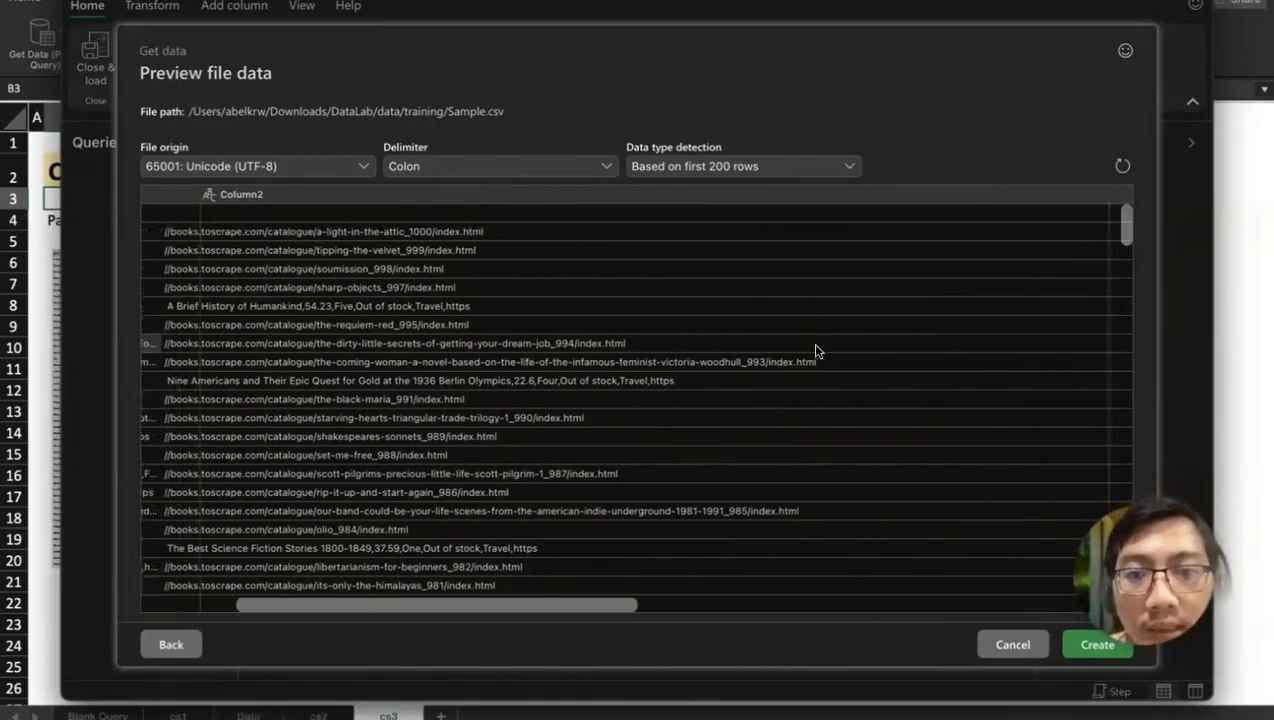
{"action": "scroll", "coordinate": [816, 350], "scroll_direction": "left", "scroll_amount": 15}
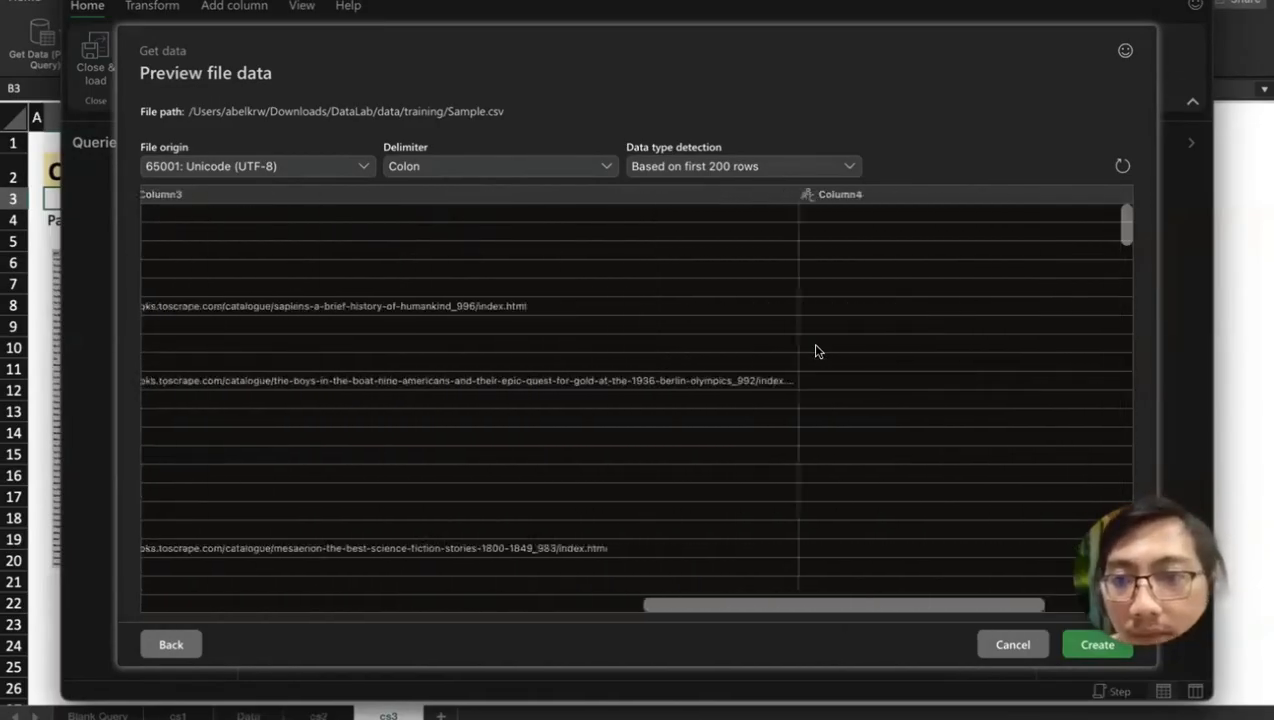
- Set the delimiter to Comma, check all preview columns and create the query from Sample.csv
{"action": "left_click", "coordinate": [430, 166]}
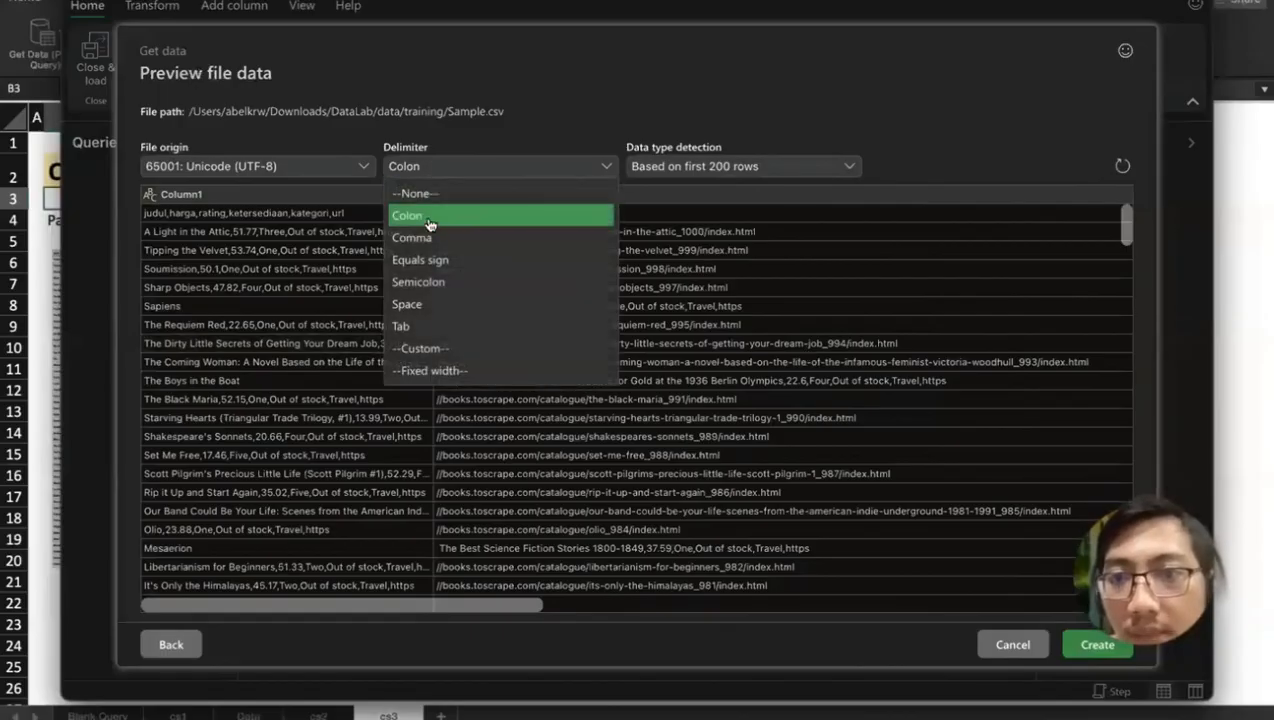
{"action": "left_click", "coordinate": [430, 239]}
{"action": "scroll", "coordinate": [543, 305], "scroll_direction": "right", "scroll_amount": 15}
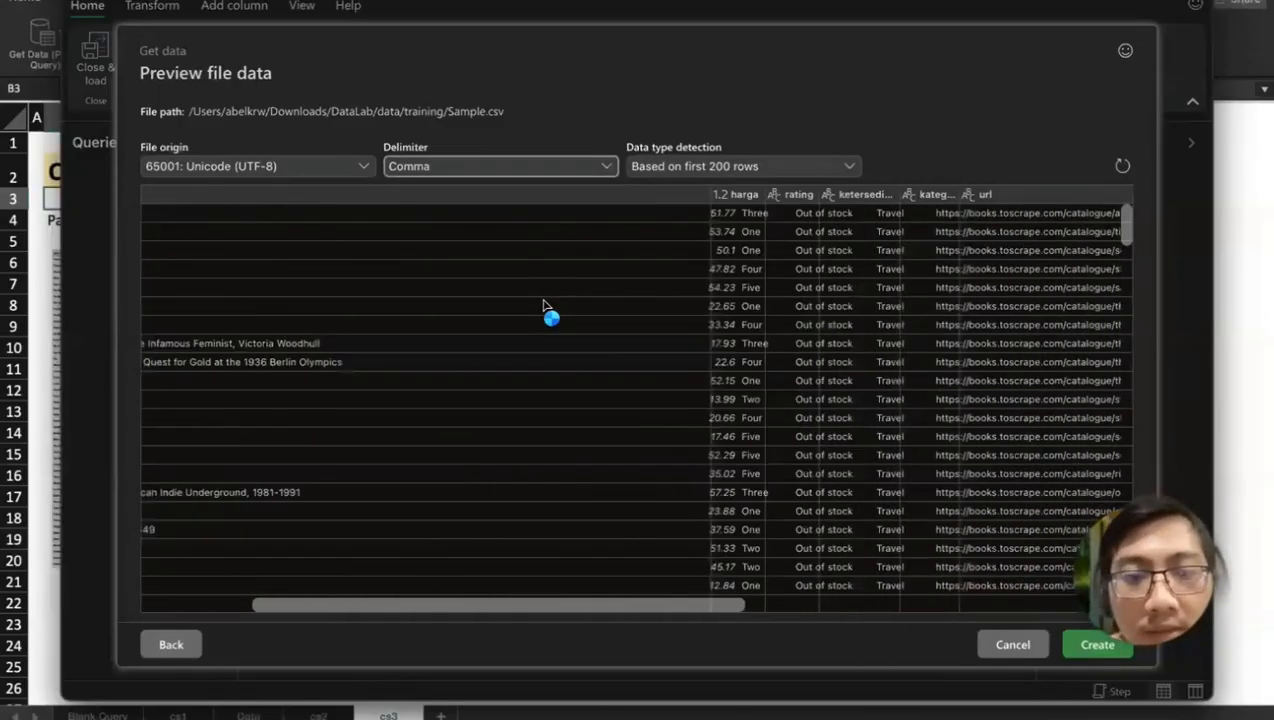
{"action": "scroll", "coordinate": [543, 305], "scroll_direction": "left", "scroll_amount": 15}
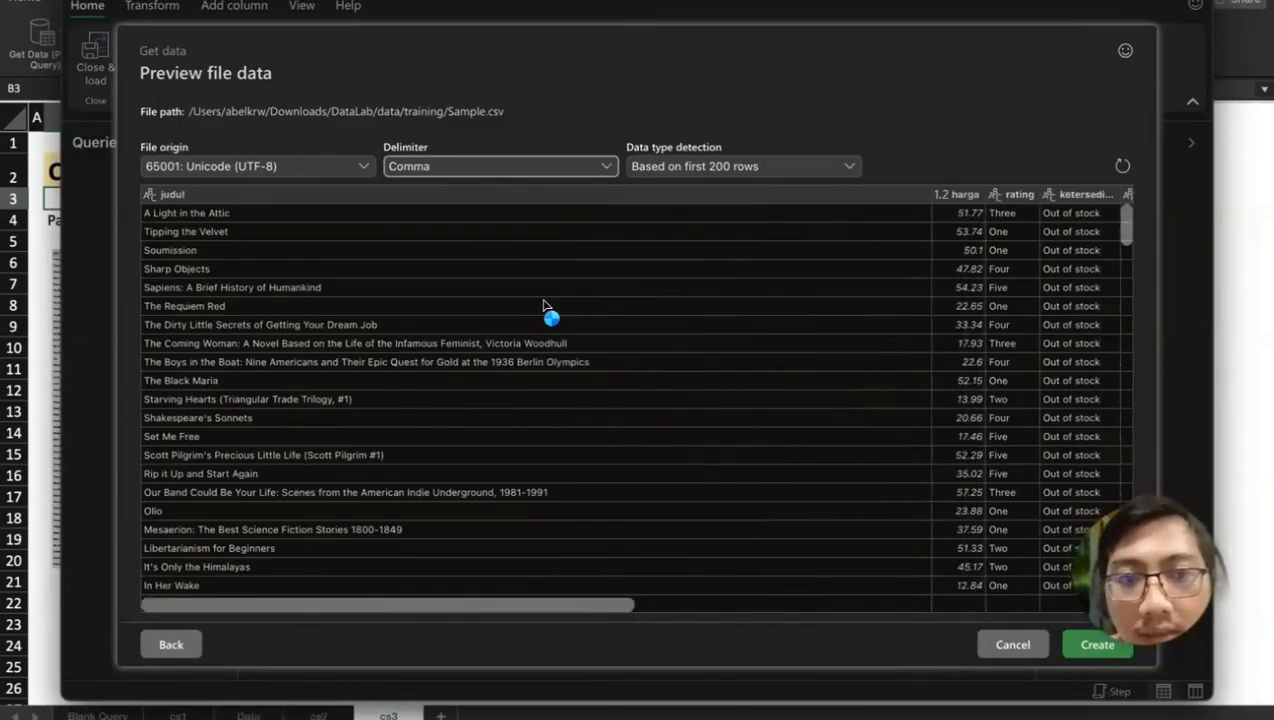
{"action": "left_click", "coordinate": [1097, 645]}
- Narrow the judul column and reorder the columns so rating comes first and ketersediaan second
{"action": "scroll", "coordinate": [677, 371], "scroll_direction": "right", "scroll_amount": 5}
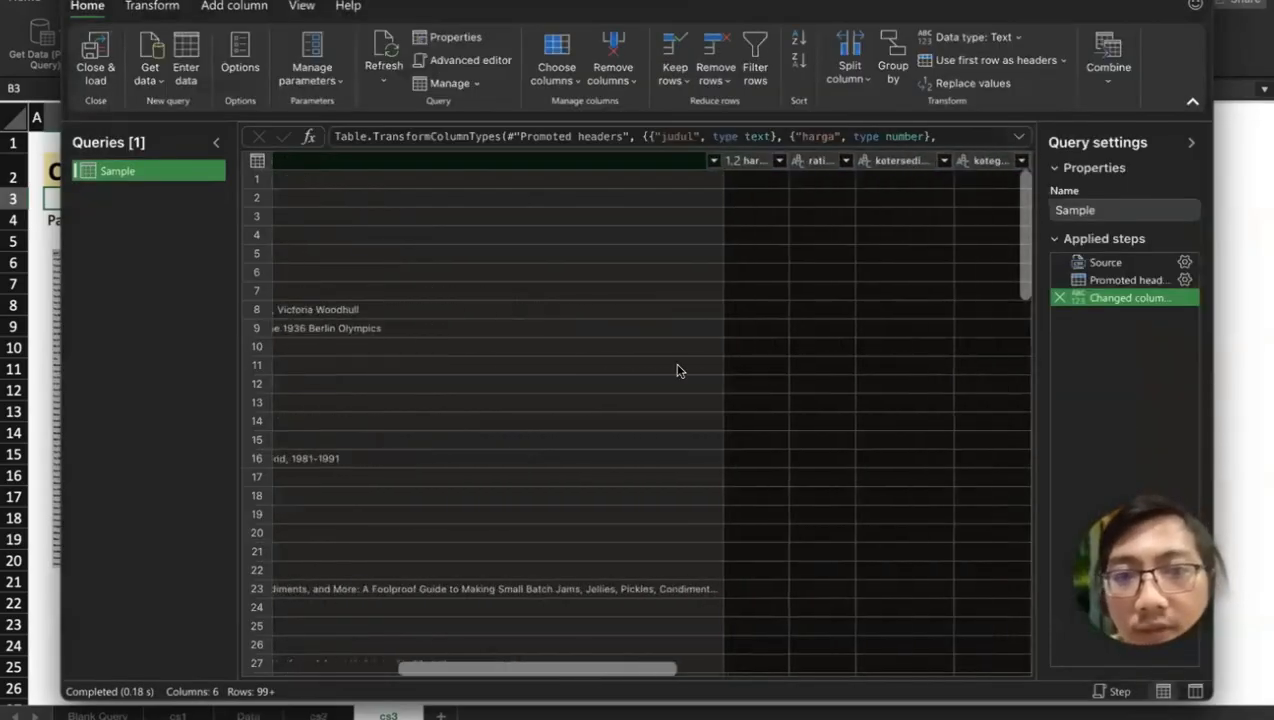
{"action": "left_click_drag", "start_coordinate": [610, 159], "coordinate": [395, 196]}
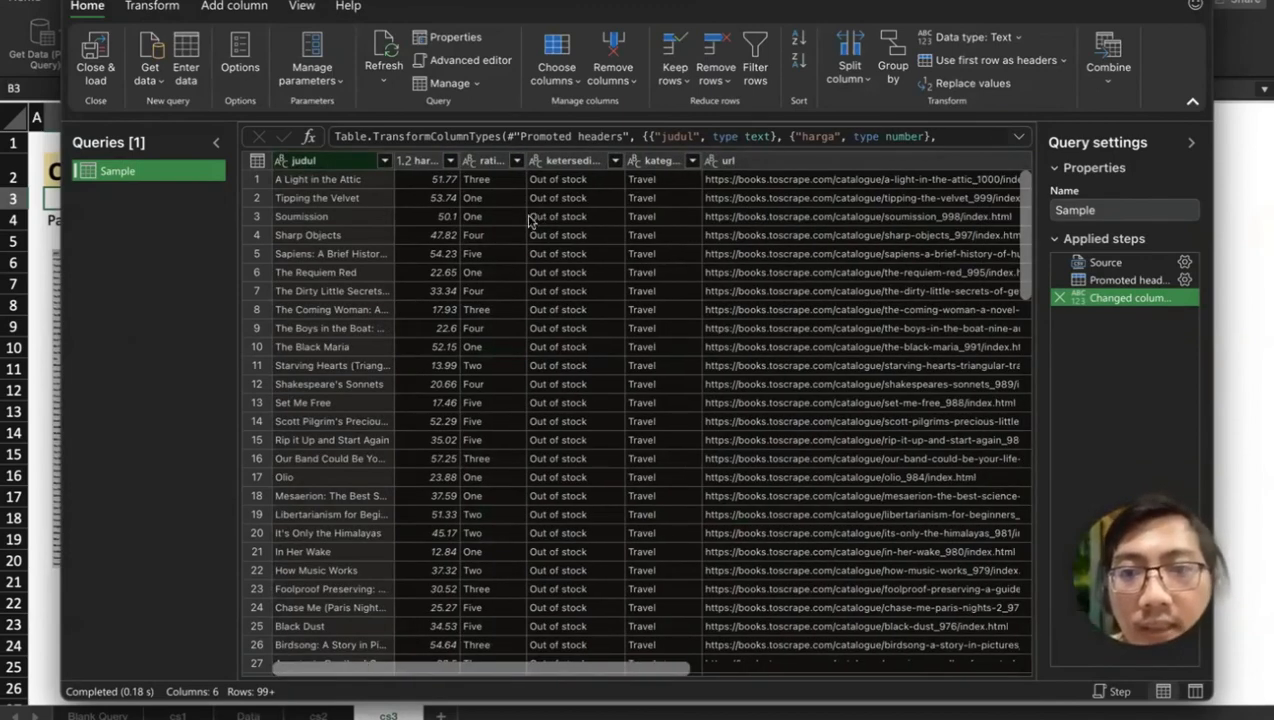
{"action": "left_click_drag", "start_coordinate": [490, 161], "coordinate": [360, 162]}
{"action": "left_click_drag", "start_coordinate": [578, 165], "coordinate": [345, 163]}
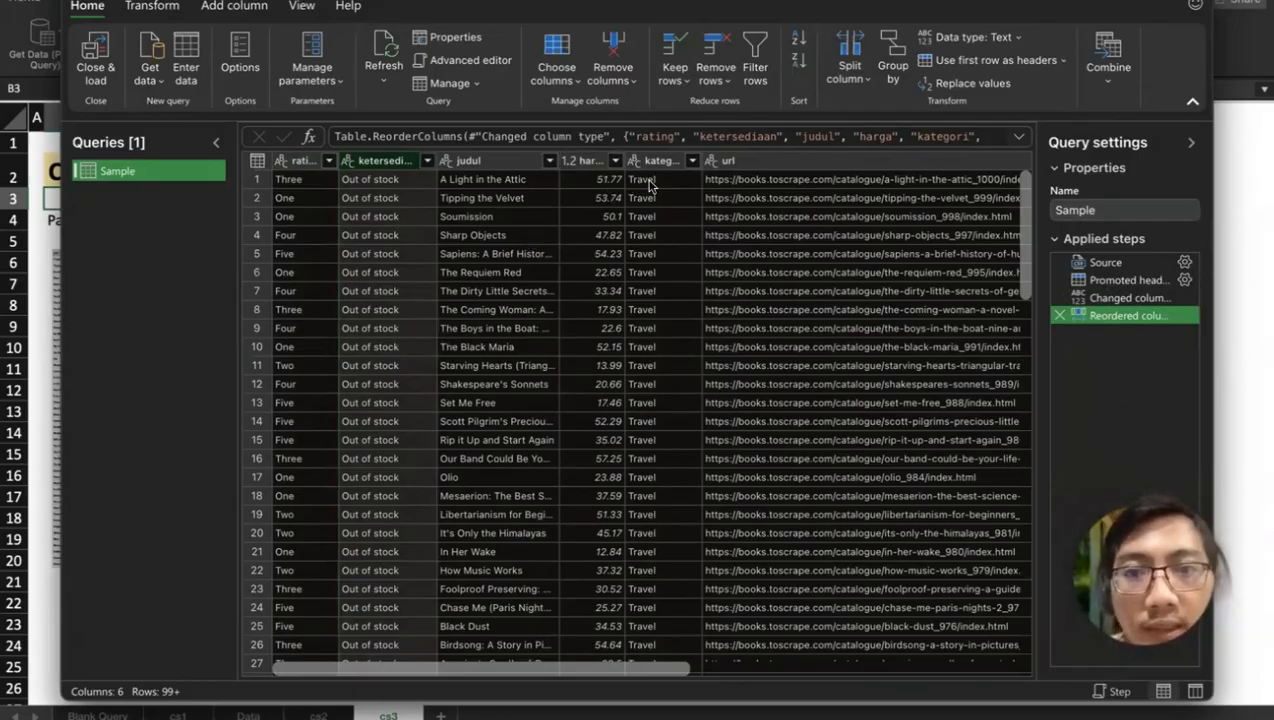
- Look across the reordered columns and review the editor's commands for transforming data, adding columns, viewing and help
{"action": "scroll", "coordinate": [648, 184], "scroll_direction": "right", "scroll_amount": 10}
{"action": "scroll", "coordinate": [648, 184], "scroll_direction": "left", "scroll_amount": 8}
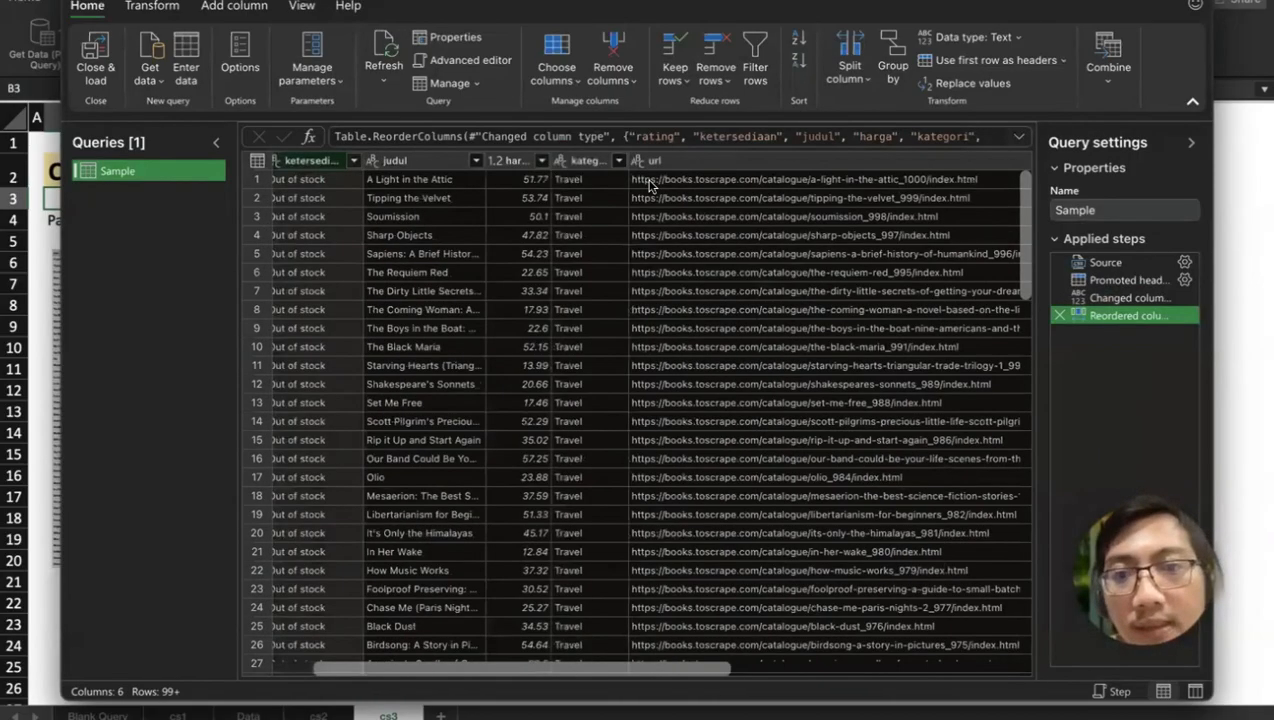
{"action": "scroll", "coordinate": [648, 184], "scroll_direction": "left", "scroll_amount": 2}
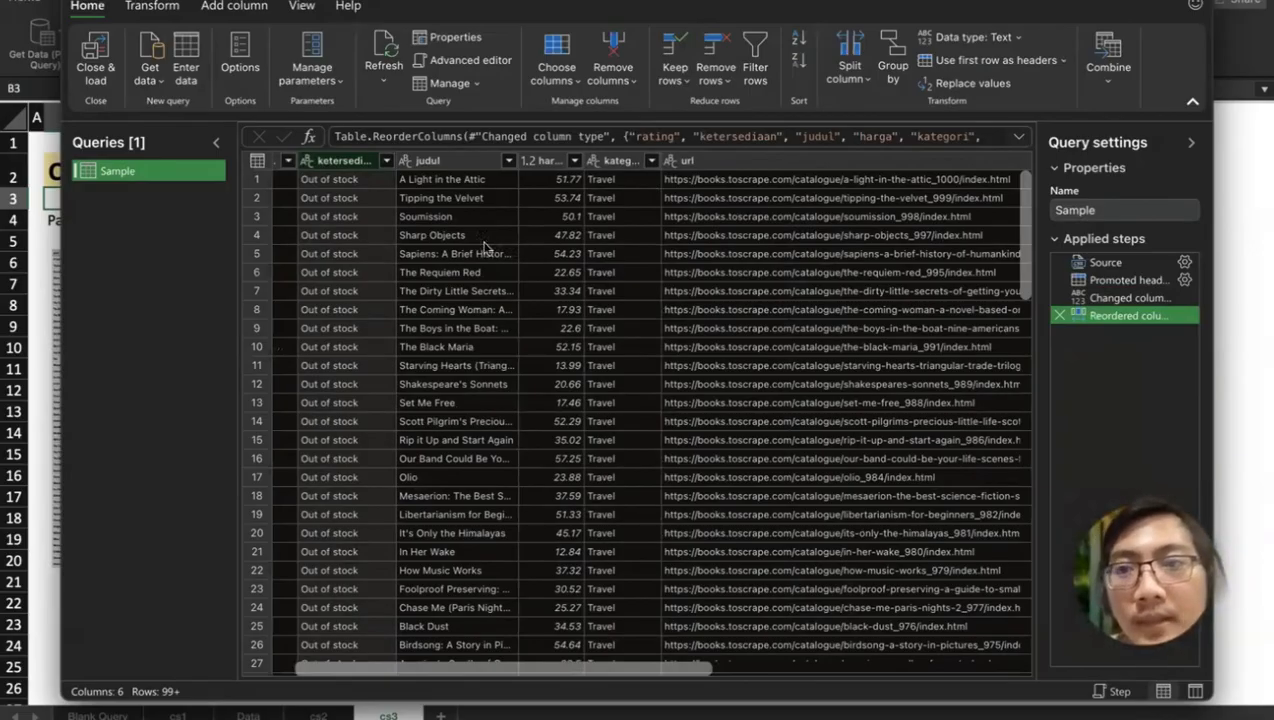
{"action": "left_click", "coordinate": [152, 8]}
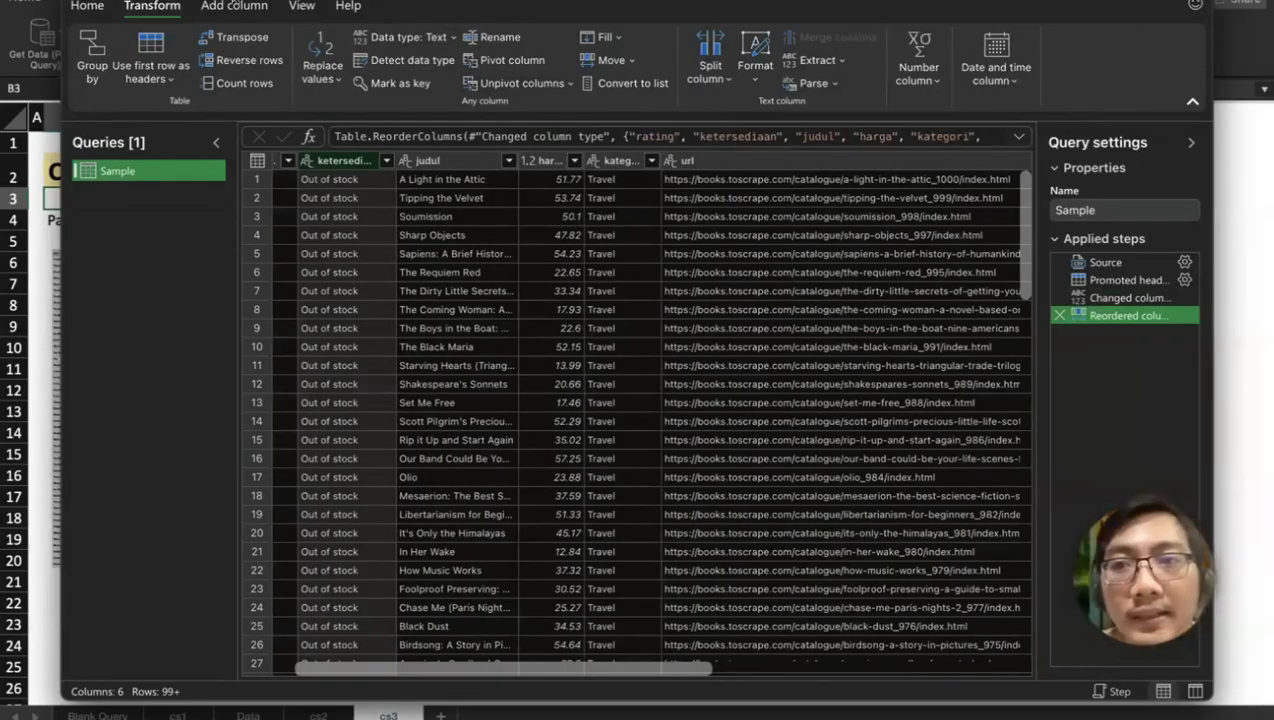
{"action": "left_click", "coordinate": [233, 5]}
{"action": "left_click", "coordinate": [300, 8]}
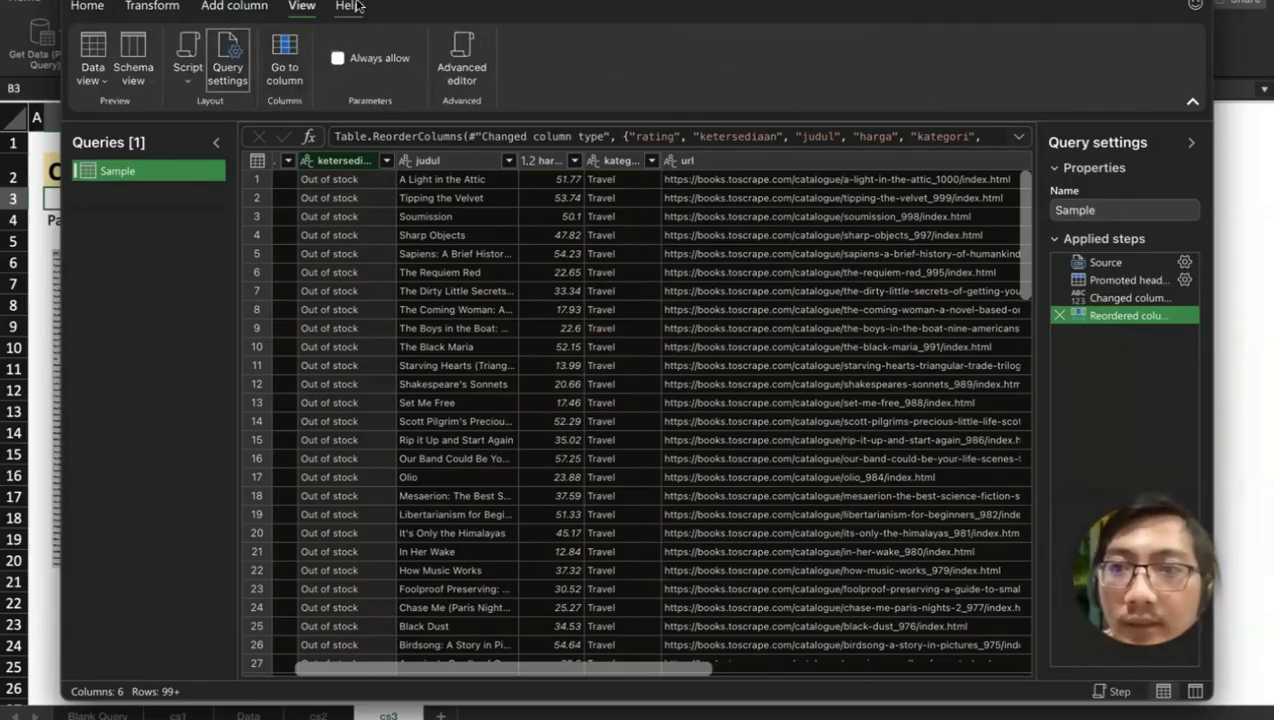
{"action": "left_click", "coordinate": [343, 8]}
{"action": "left_click", "coordinate": [136, 10]}
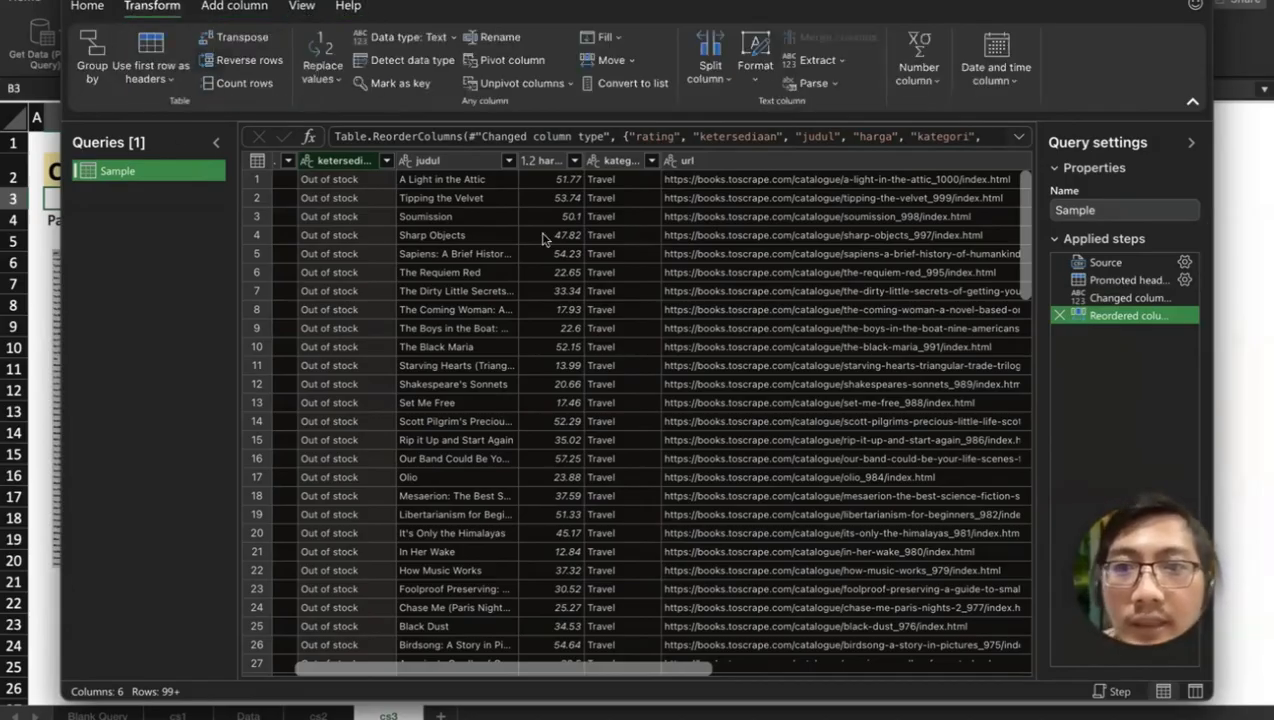
- Close the Power Query editor and load the Sample query into a worksheet
{"action": "left_click", "coordinate": [88, 7]}
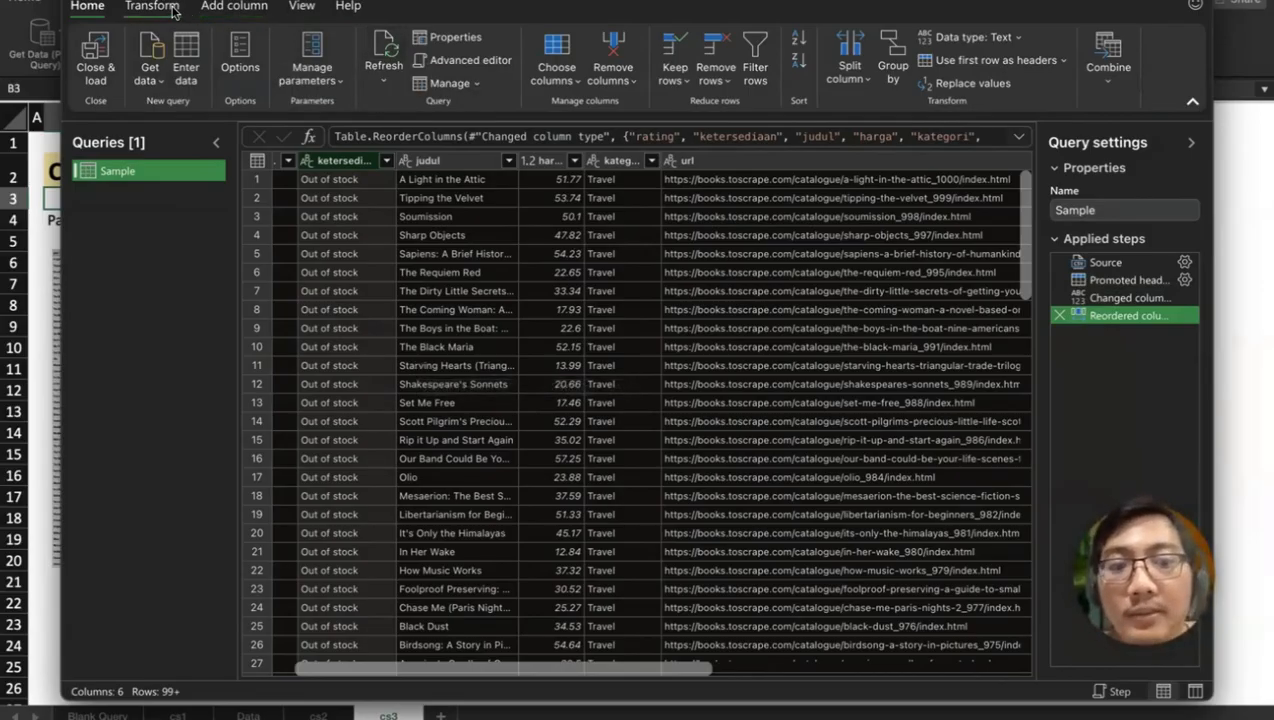
{"action": "left_click", "coordinate": [97, 52]}
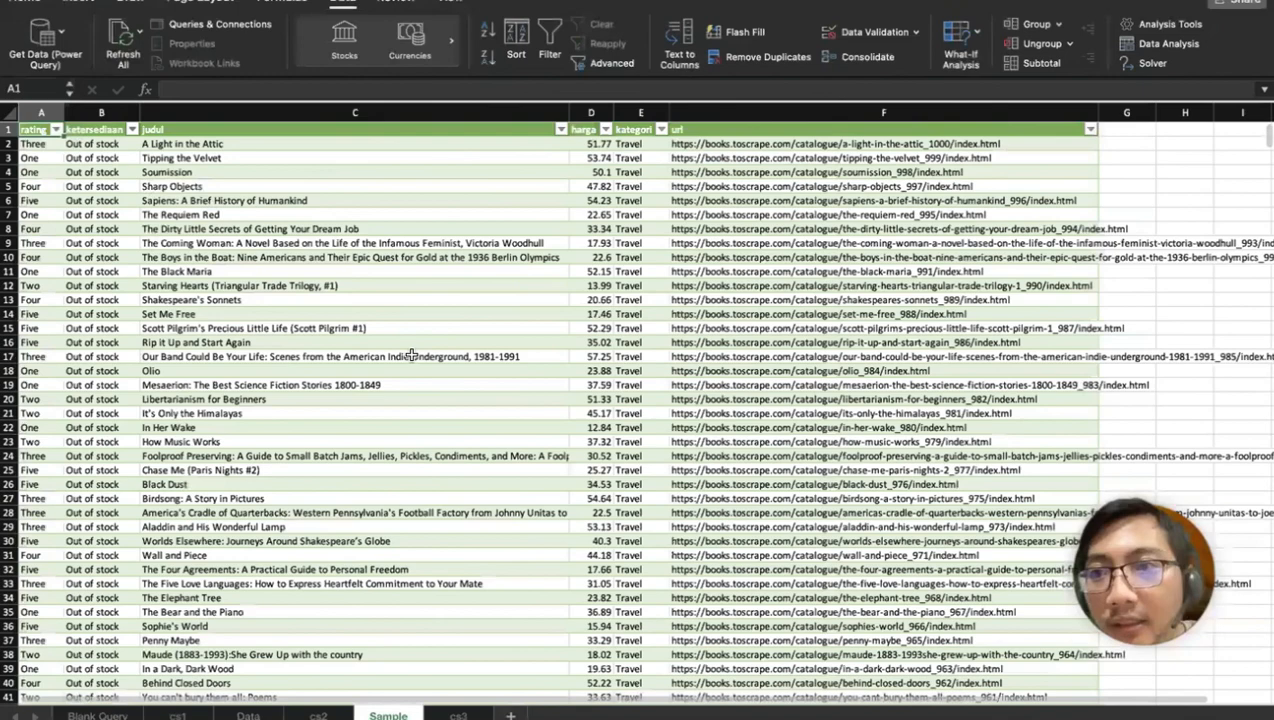
- Look through the loaded Sample table down to its last row
{"action": "scroll", "coordinate": [411, 355], "scroll_direction": "down", "scroll_amount": 10}
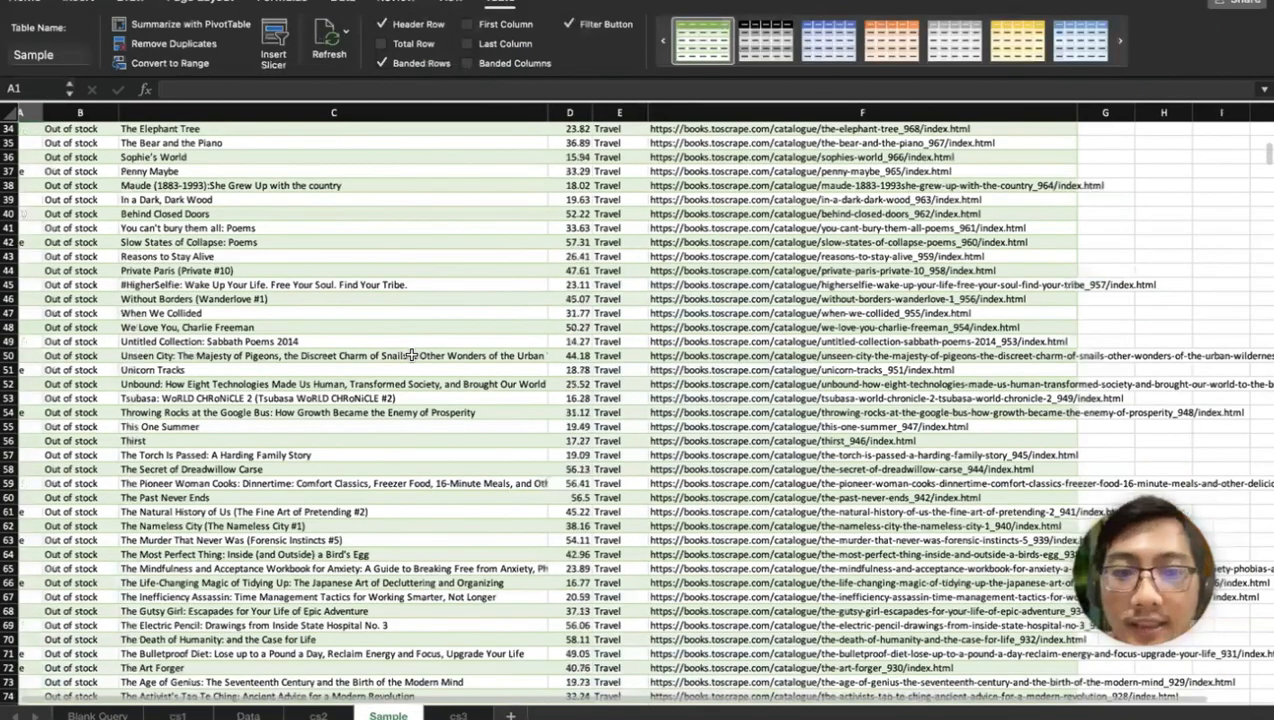
{"action": "scroll", "coordinate": [411, 355], "scroll_direction": "down", "scroll_amount": 20}
{"action": "scroll", "coordinate": [411, 355], "scroll_direction": "down", "scroll_amount": 20}
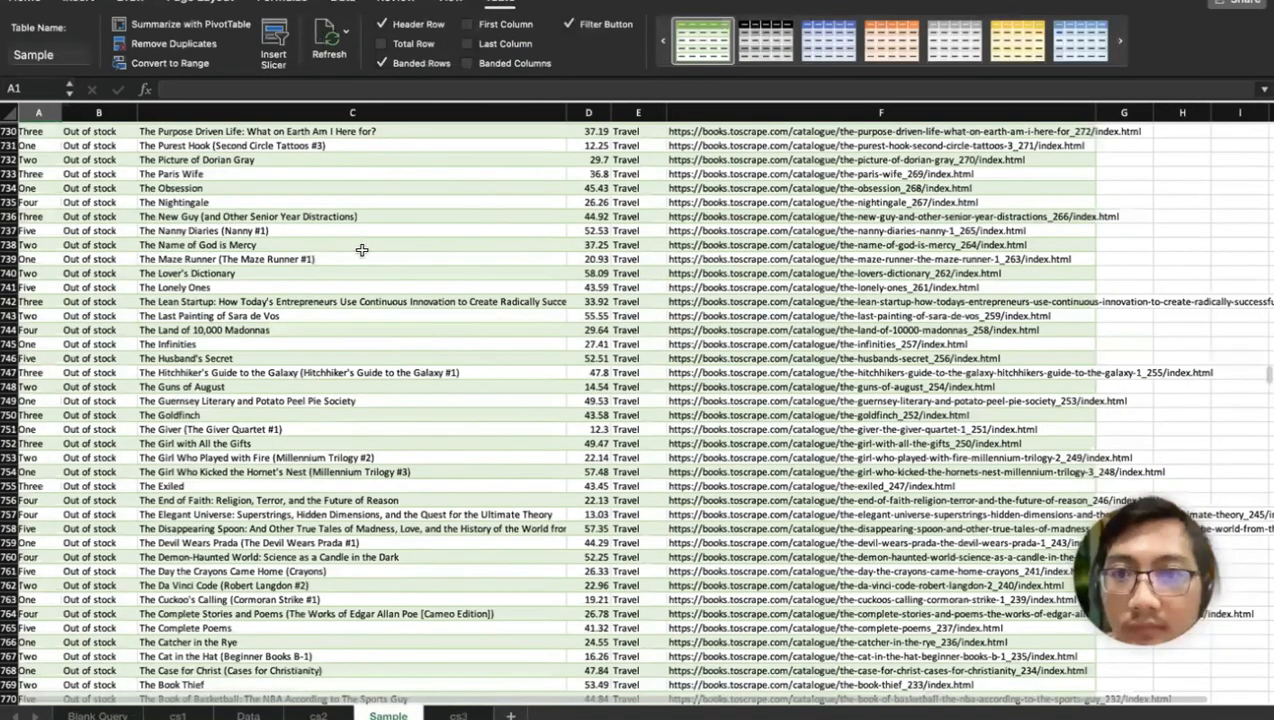
{"action": "left_click", "coordinate": [399, 301]}
{"action": "scroll", "coordinate": [399, 301], "scroll_direction": "down", "scroll_amount": 20}
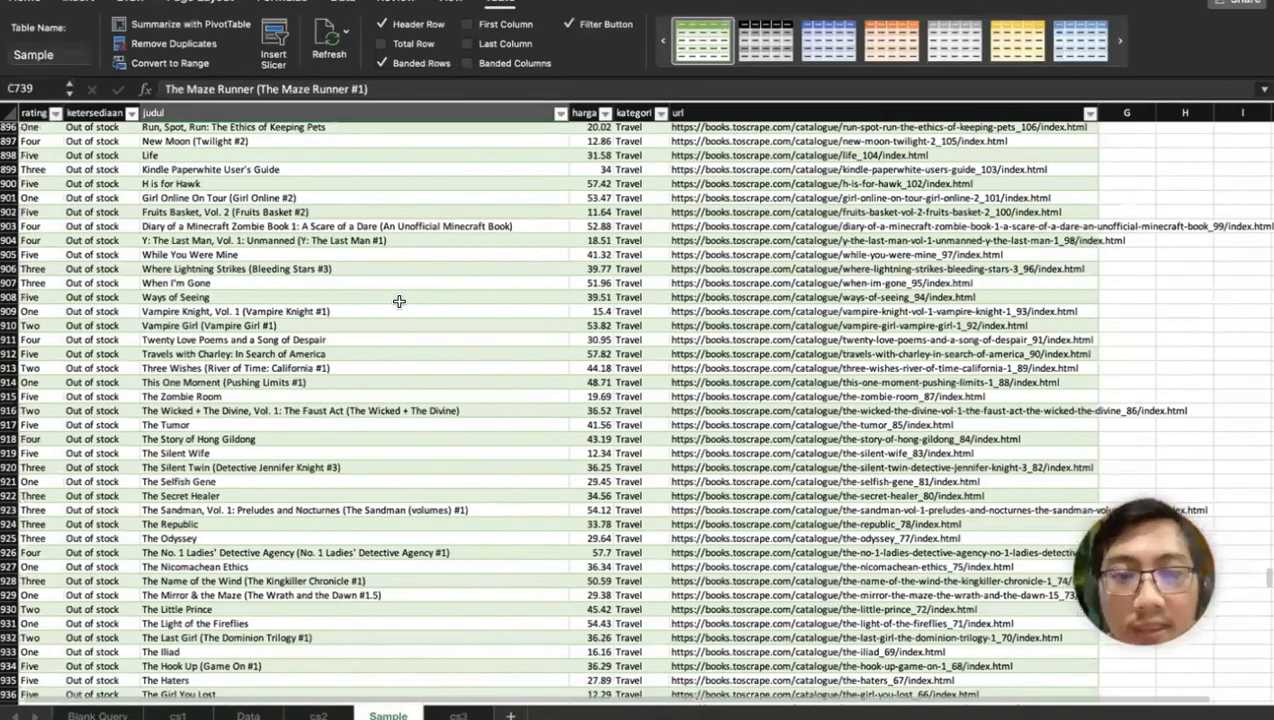
{"action": "scroll", "coordinate": [399, 301], "scroll_direction": "down", "scroll_amount": 15}
{"action": "scroll", "coordinate": [399, 301], "scroll_direction": "up", "scroll_amount": 17}
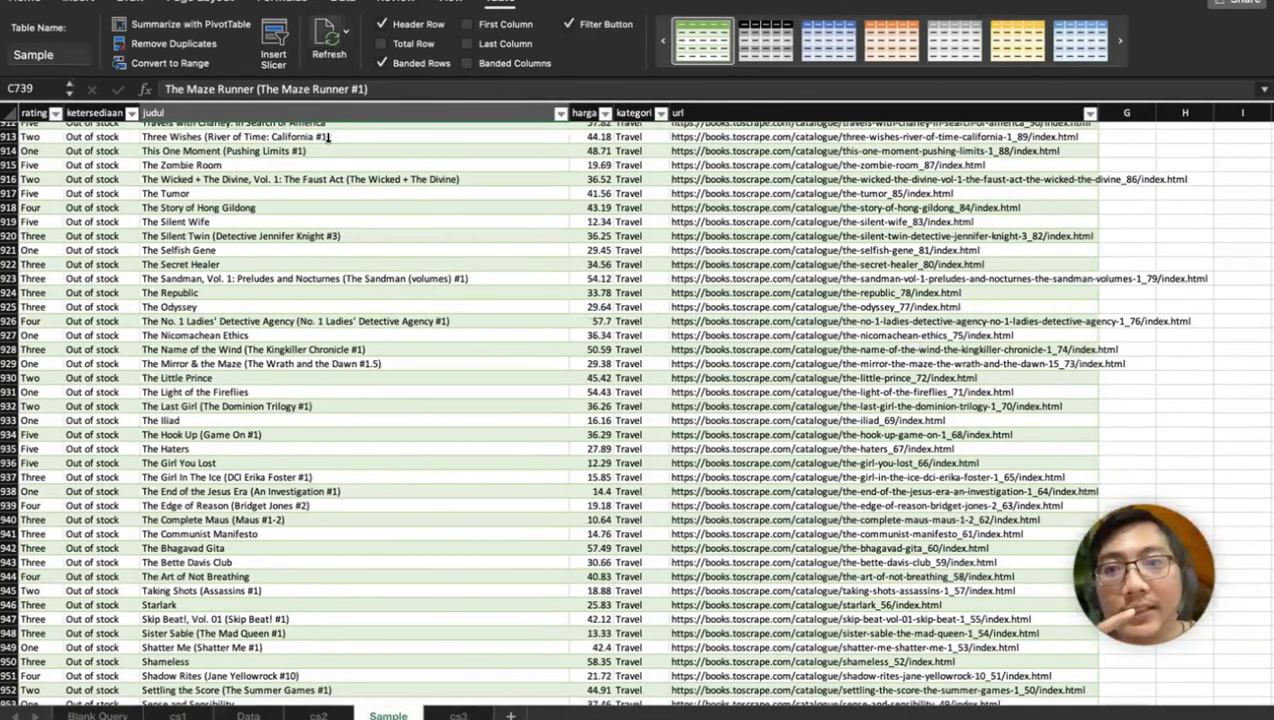
{"action": "scroll", "coordinate": [345, 519], "scroll_direction": "down", "scroll_amount": 15}
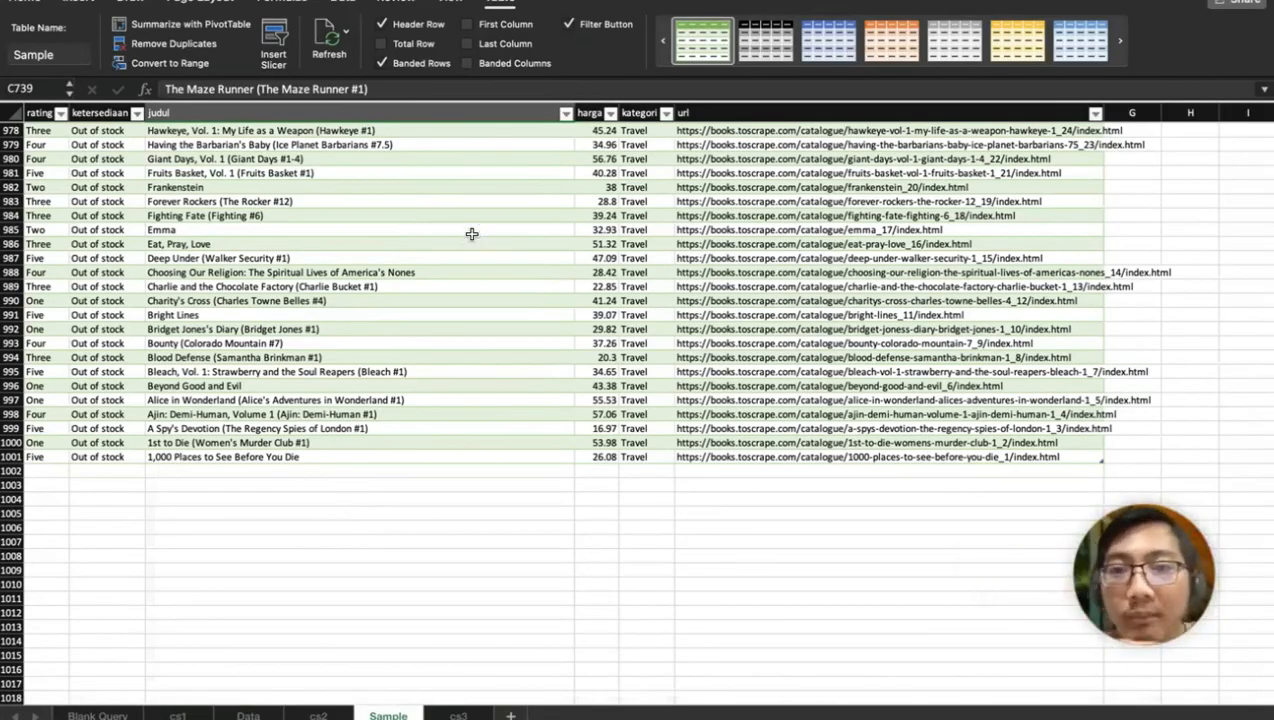
- Examine the last records of the Sample table and the empty range C1002:F1006 directly beneath it
{"action": "left_click_drag", "start_coordinate": [364, 287], "coordinate": [364, 301]}
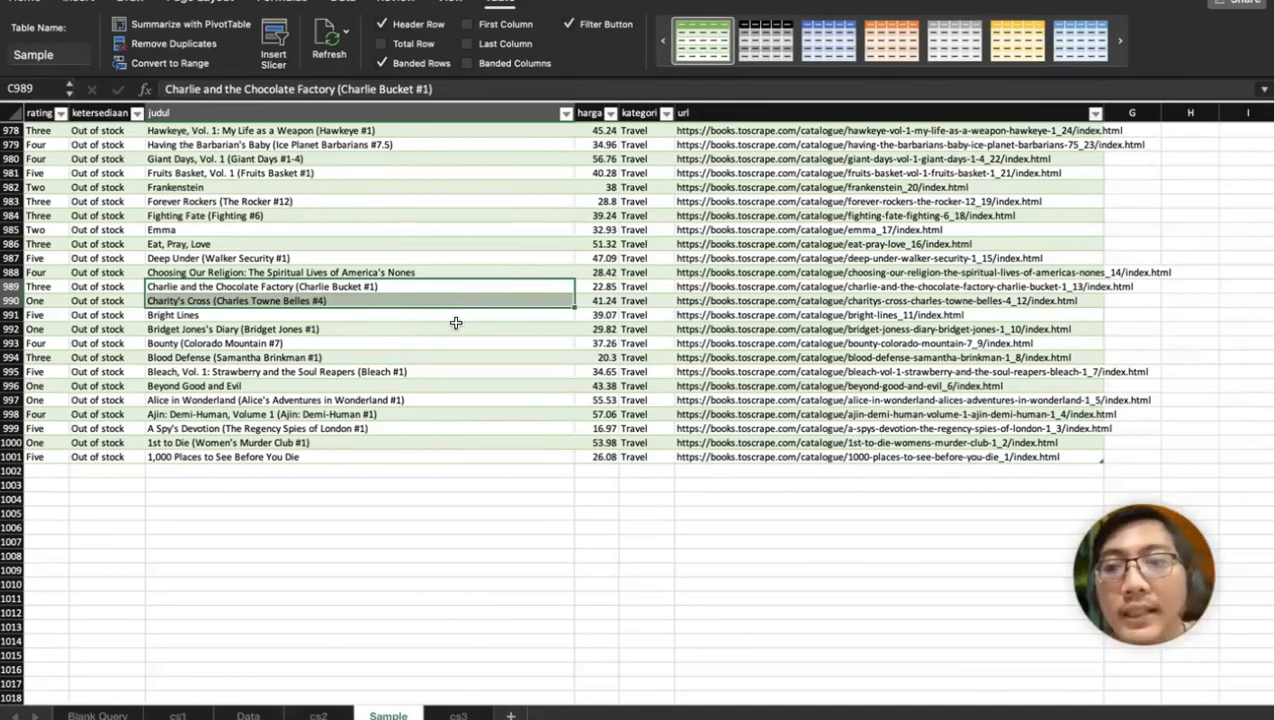
{"action": "scroll", "coordinate": [446, 386], "scroll_direction": "down", "scroll_amount": 3}
{"action": "left_click", "coordinate": [202, 420]}
{"action": "mouse_move", "coordinate": [202, 420]}
{"action": "left_mouse_down"}
{"action": "mouse_move", "coordinate": [847, 427]}
{"action": "mouse_move", "coordinate": [808, 475]}
{"action": "left_mouse_up"}
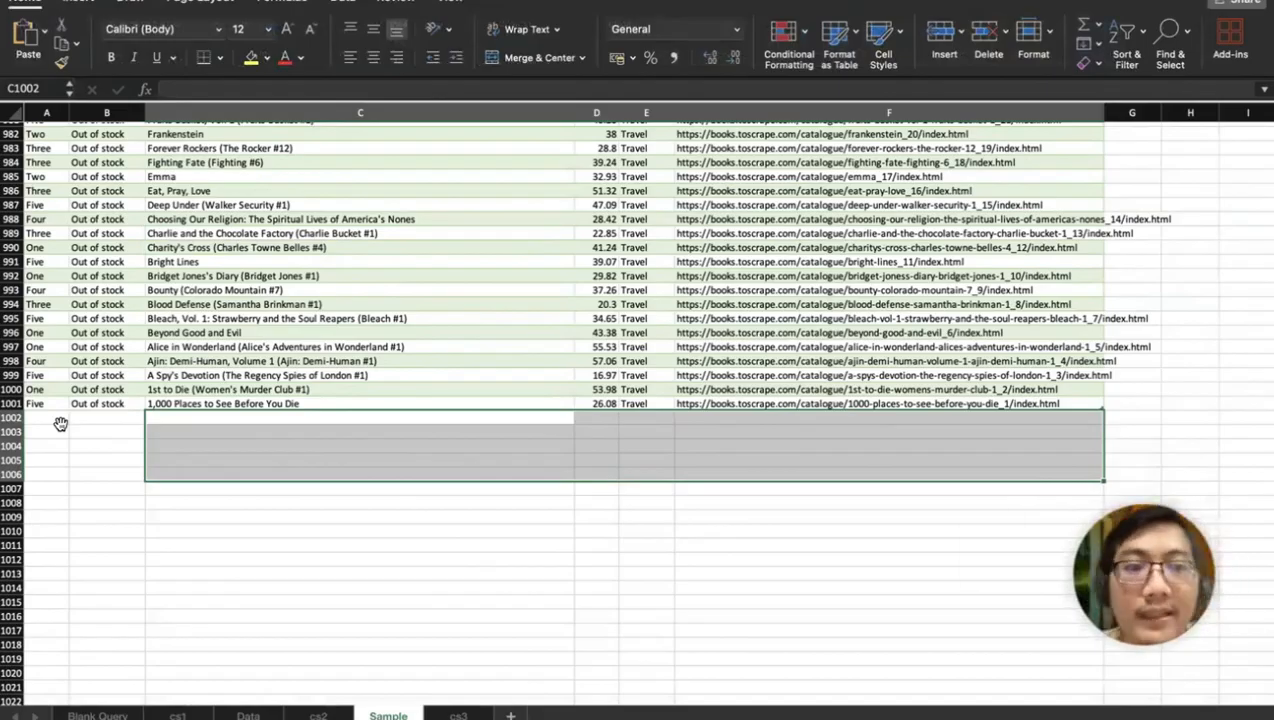
{"action": "left_click", "coordinate": [104, 307]}
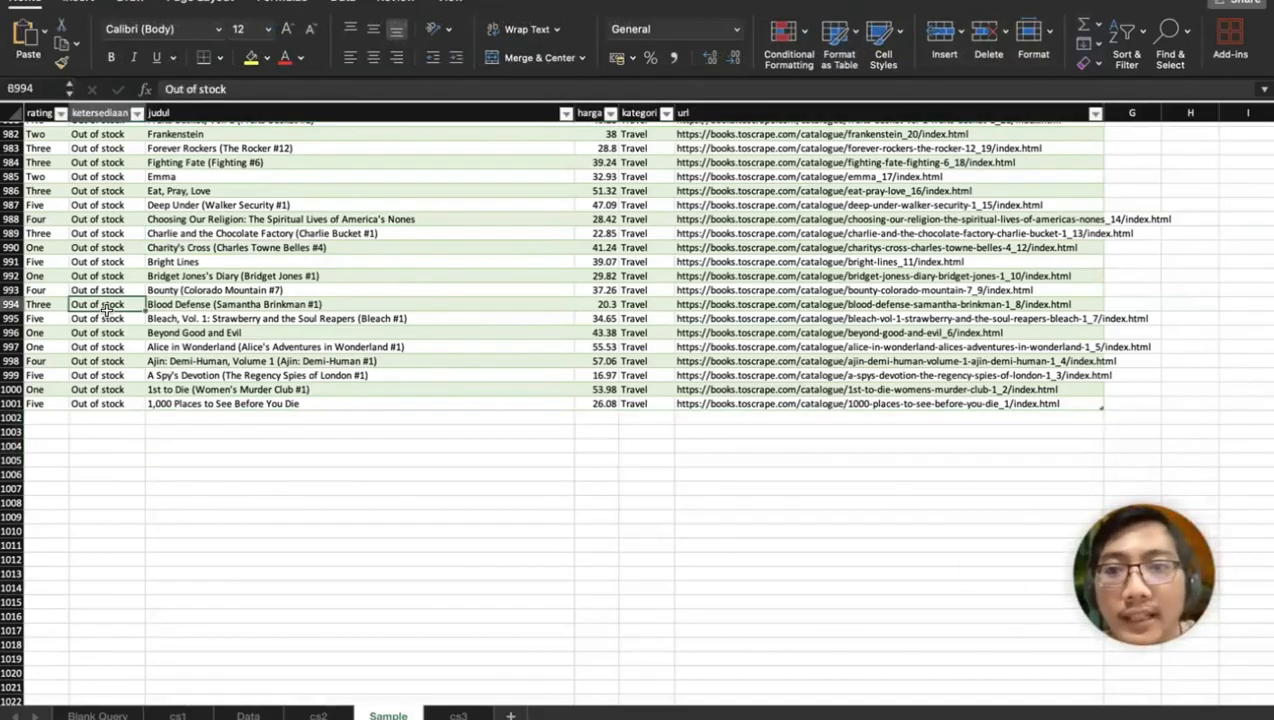